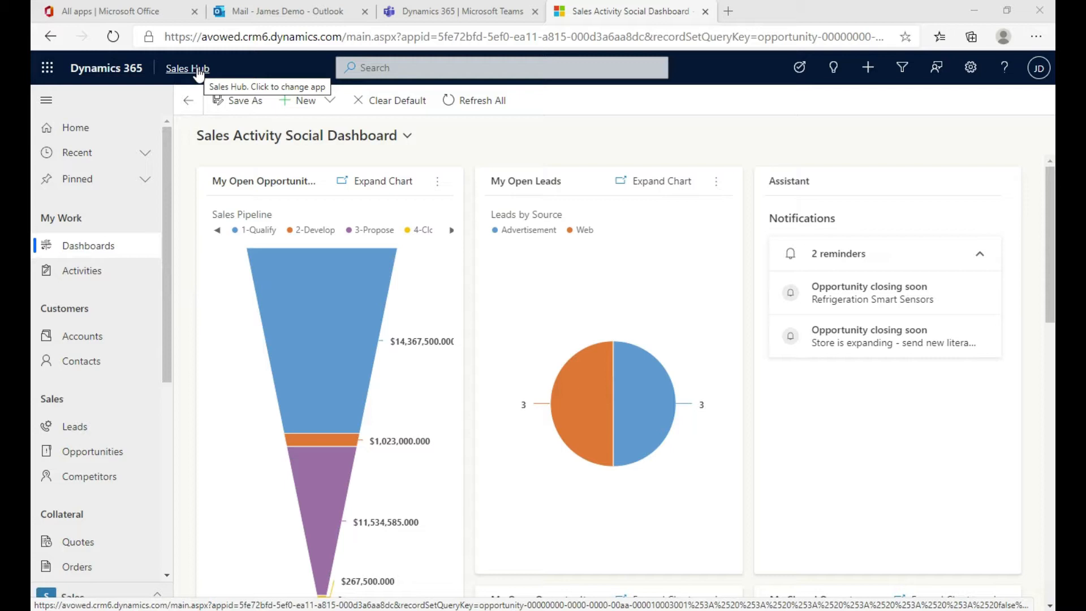
- Look over the published apps list and the Office 365 home page, and return to the Sales Hub dashboard
left_click(197, 67)
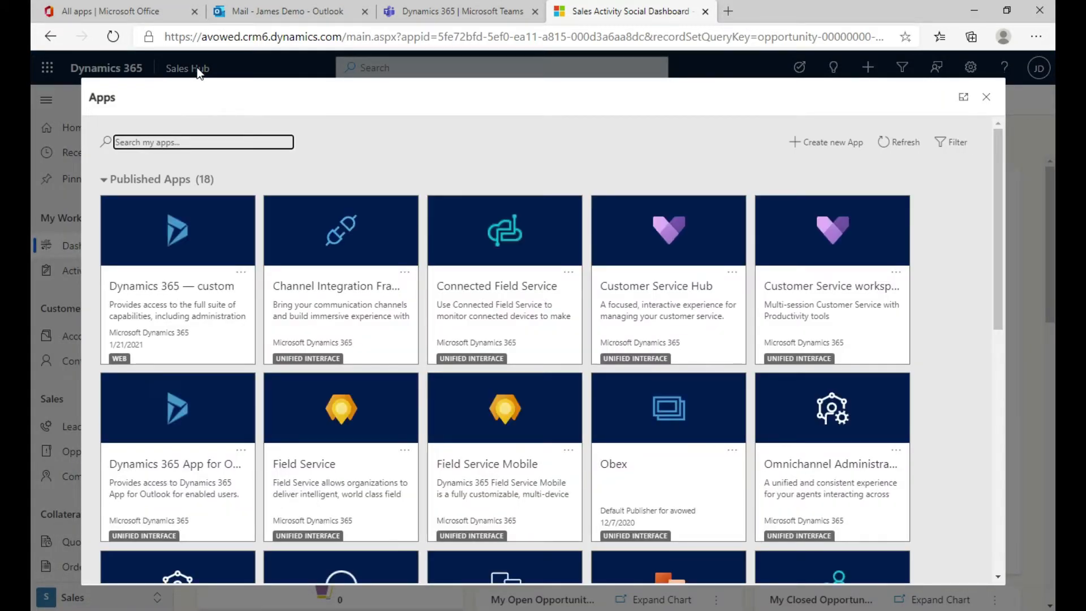
left_click(993, 97)
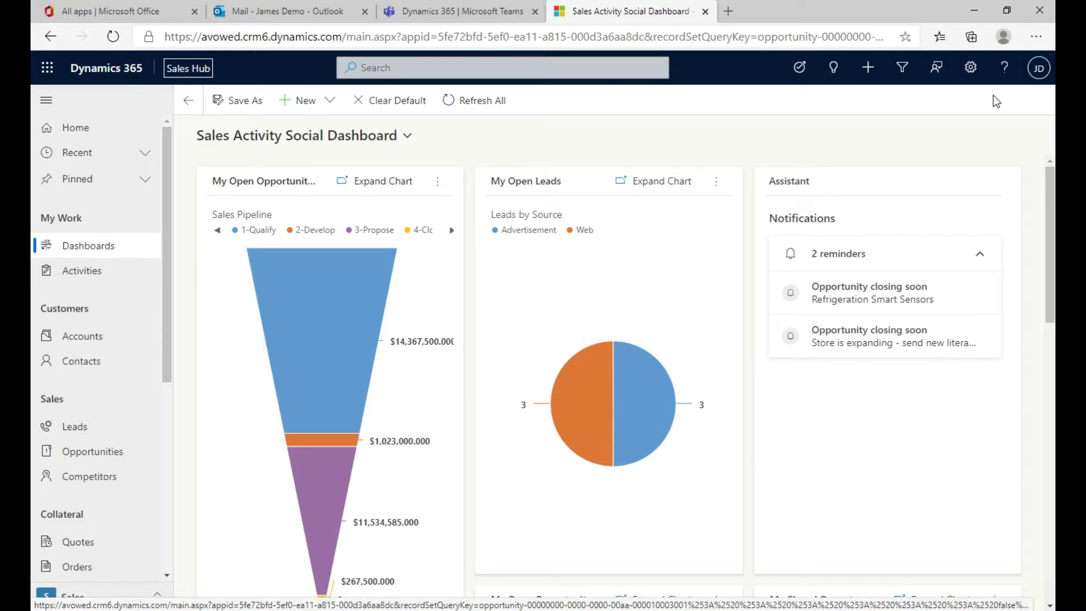
left_click(94, 9)
left_click(38, 105)
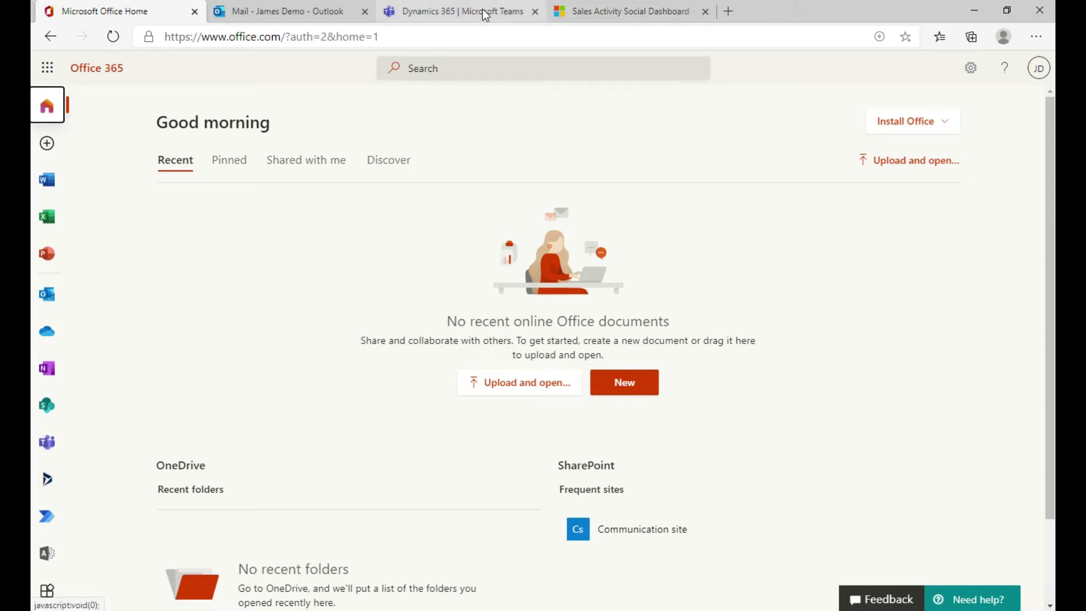
left_click(605, 17)
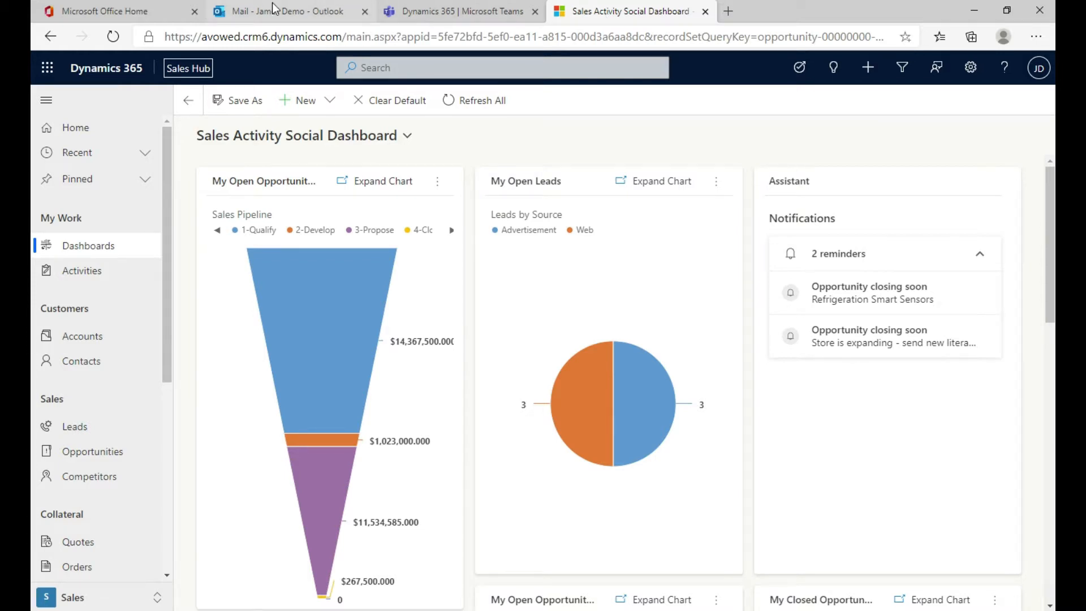
- Collapse the site navigation and open the records behind the My Open Opportunities chart
left_click(47, 99)
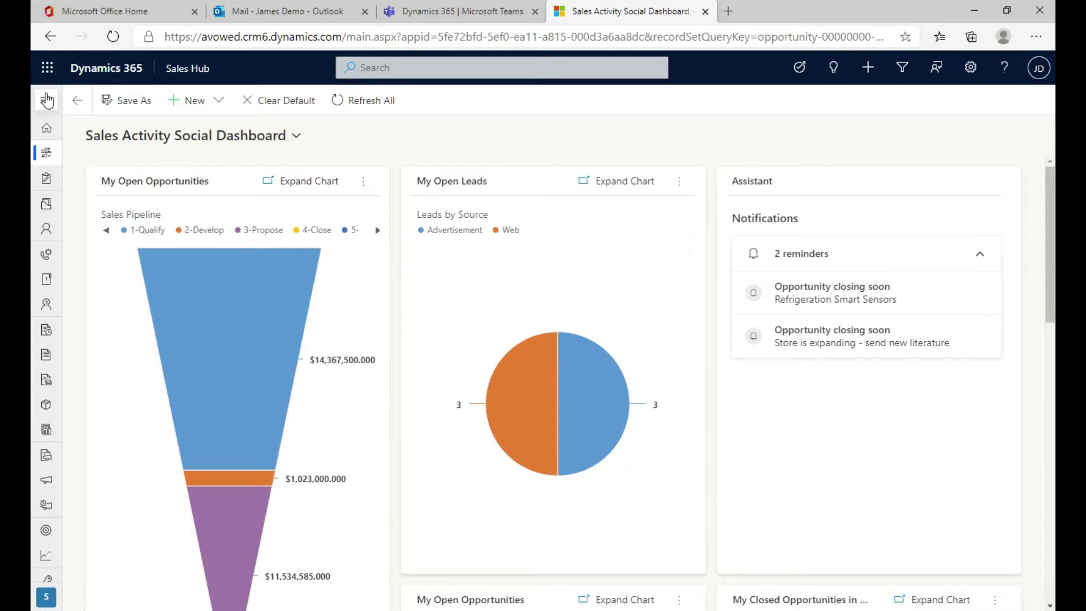
left_click(364, 182)
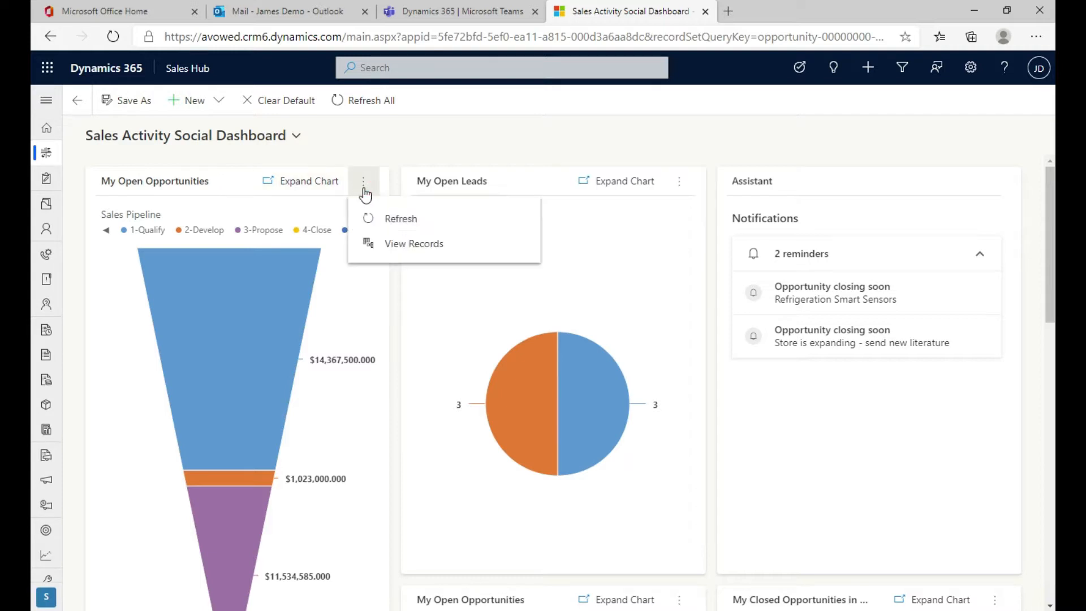
left_click(386, 247)
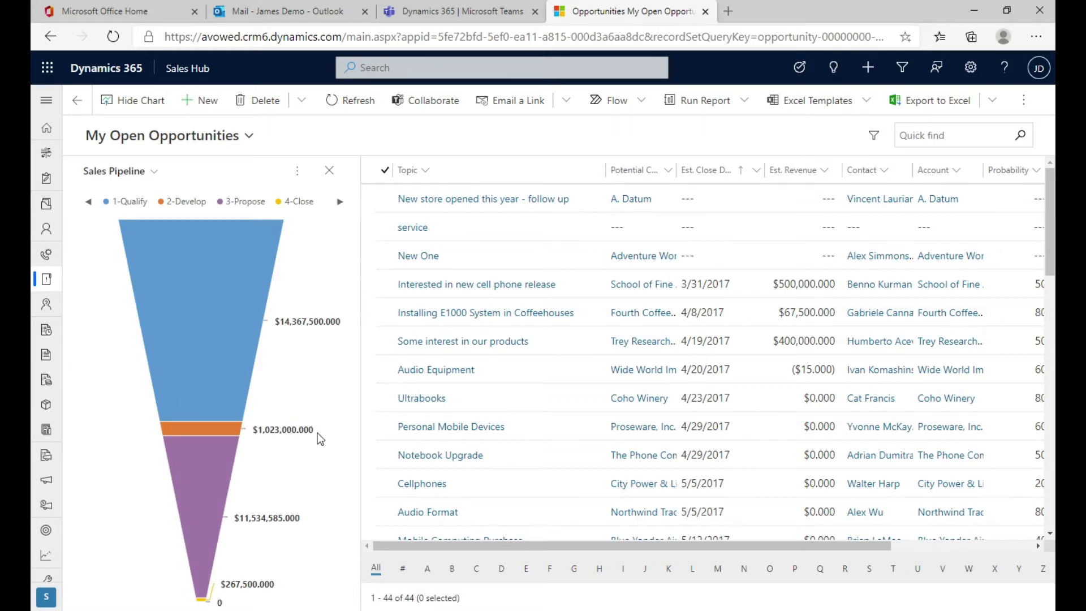
- Filter the My Open Opportunities list by the chart's 2-Develop phase and clear that filter
mouse_move(223, 436)
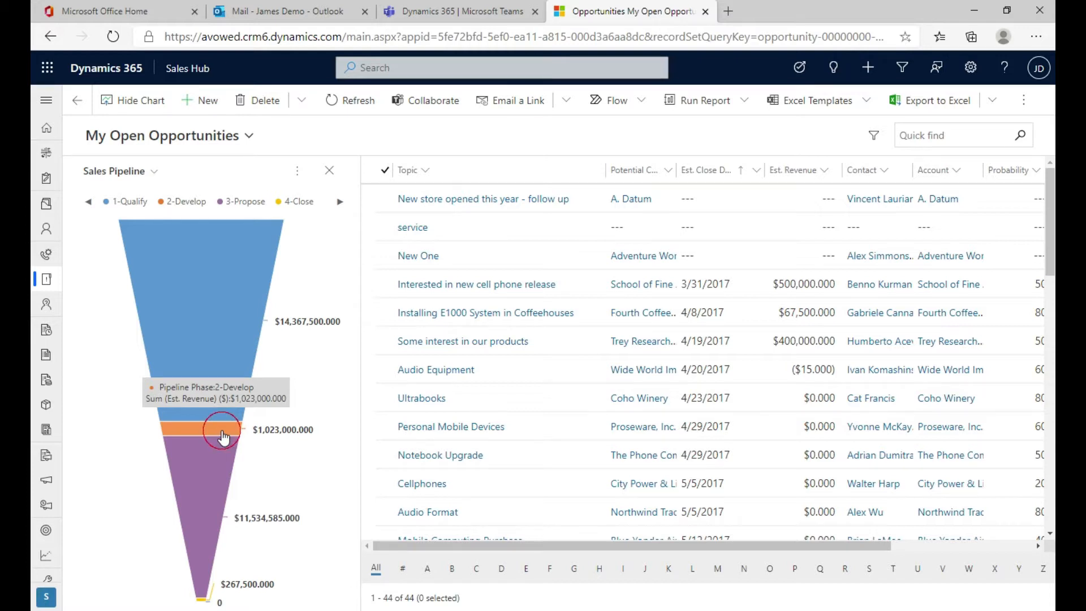
left_click(223, 435)
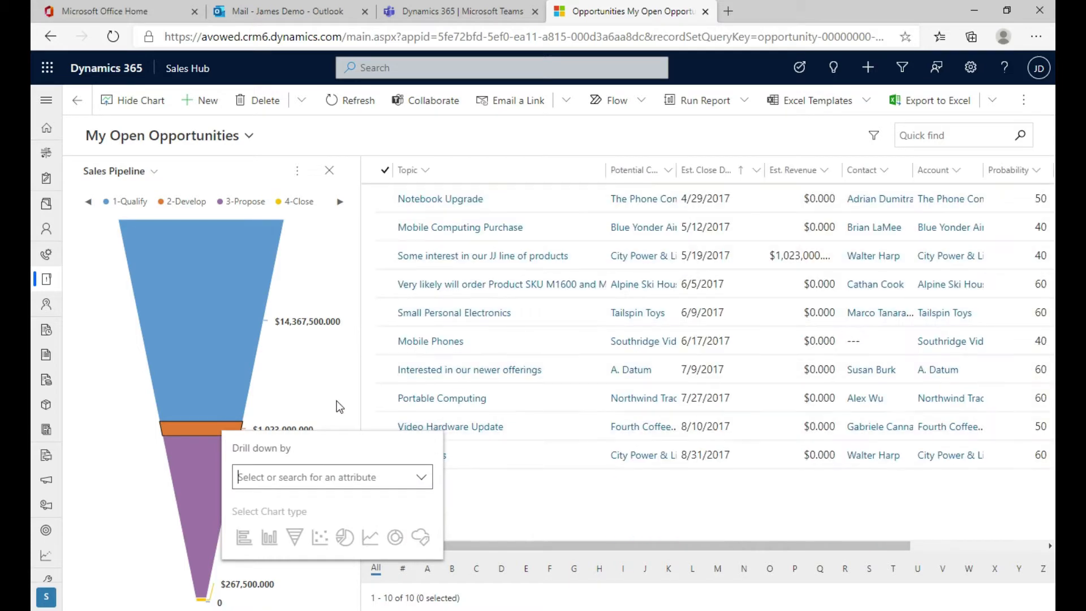
left_click(652, 517)
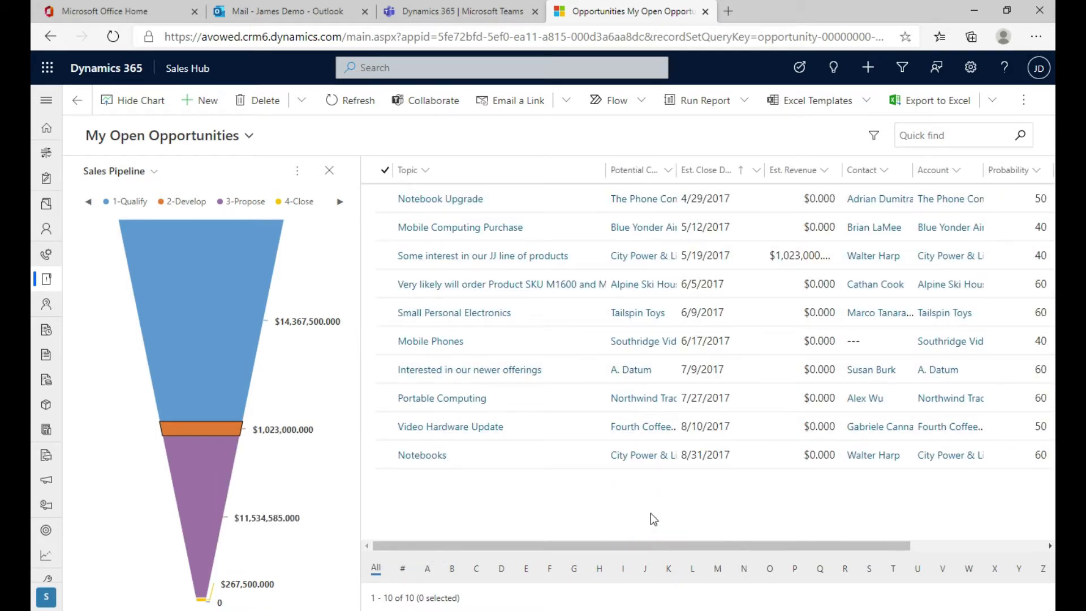
left_click(318, 477)
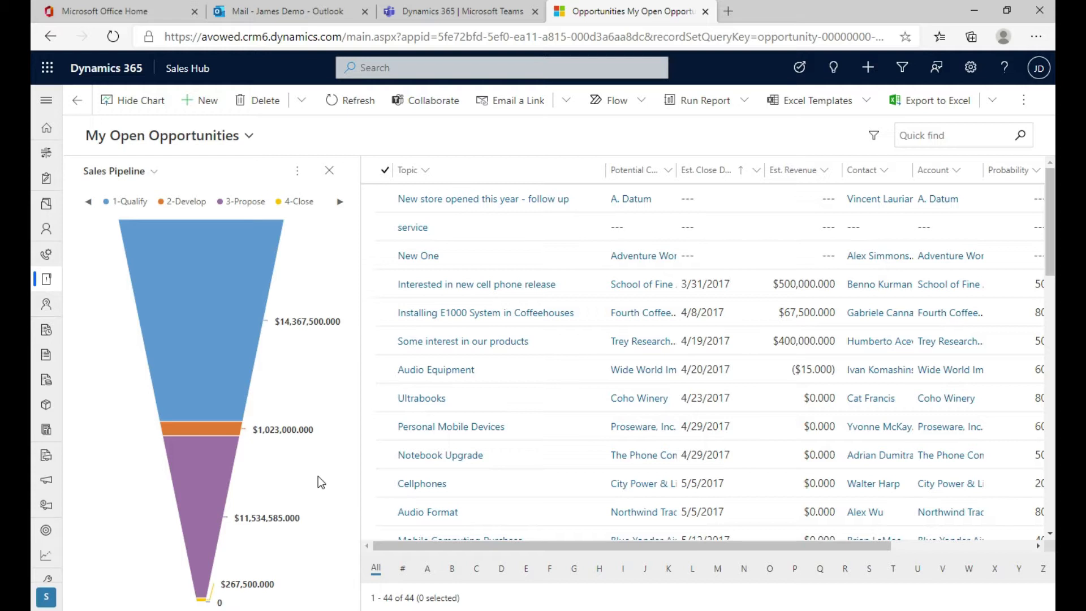
- Switch the list to the Open Opportunities view and filter it by the 2-Develop phase of the Sales Pipeline chart
left_click(208, 144)
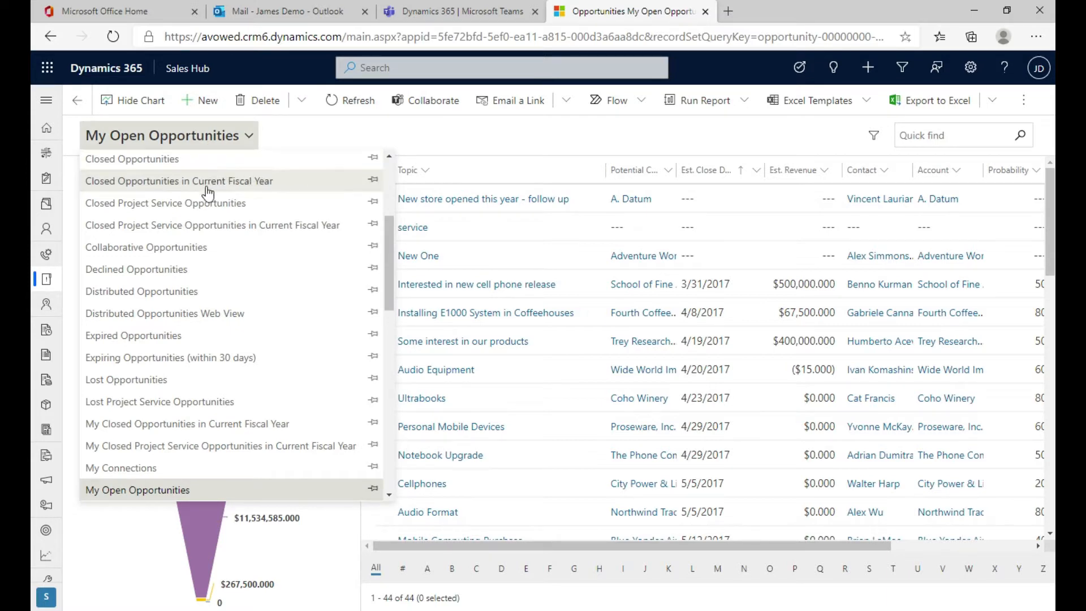
scroll(275, 300, "up", 4)
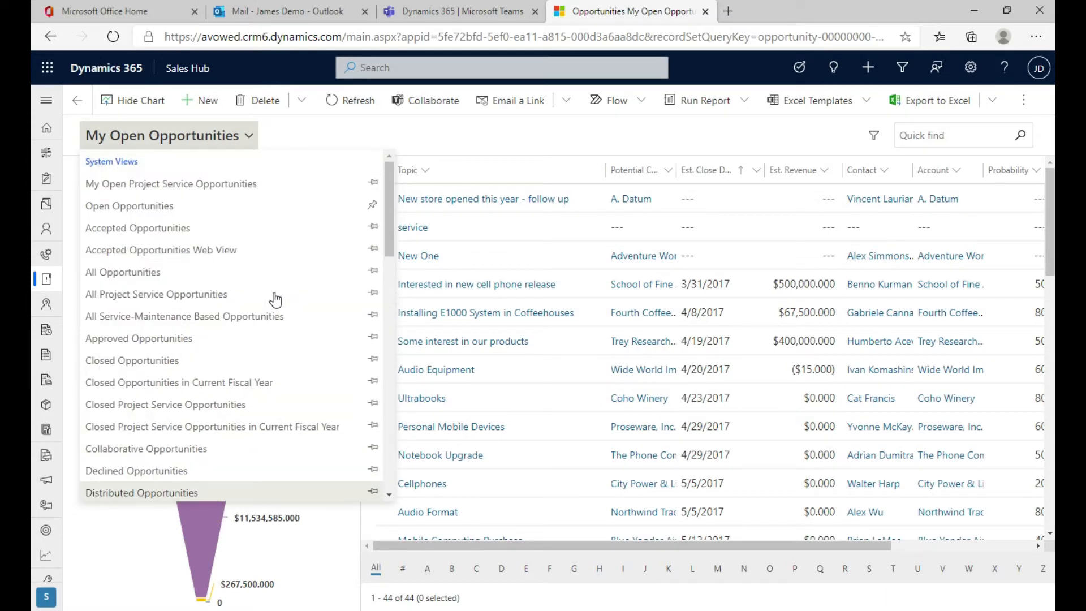
left_click(161, 208)
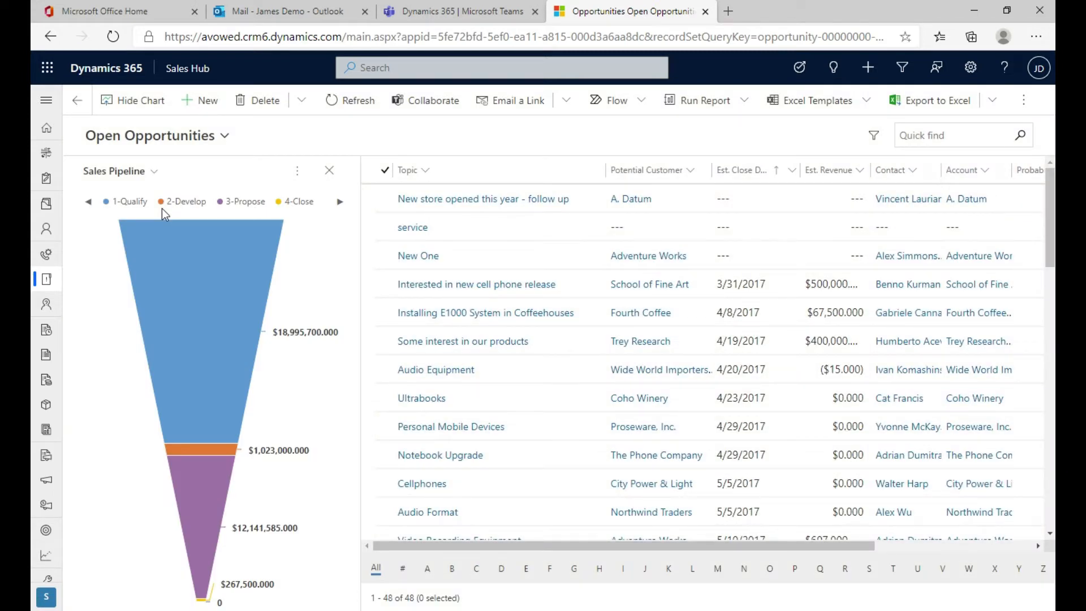
left_click(218, 450)
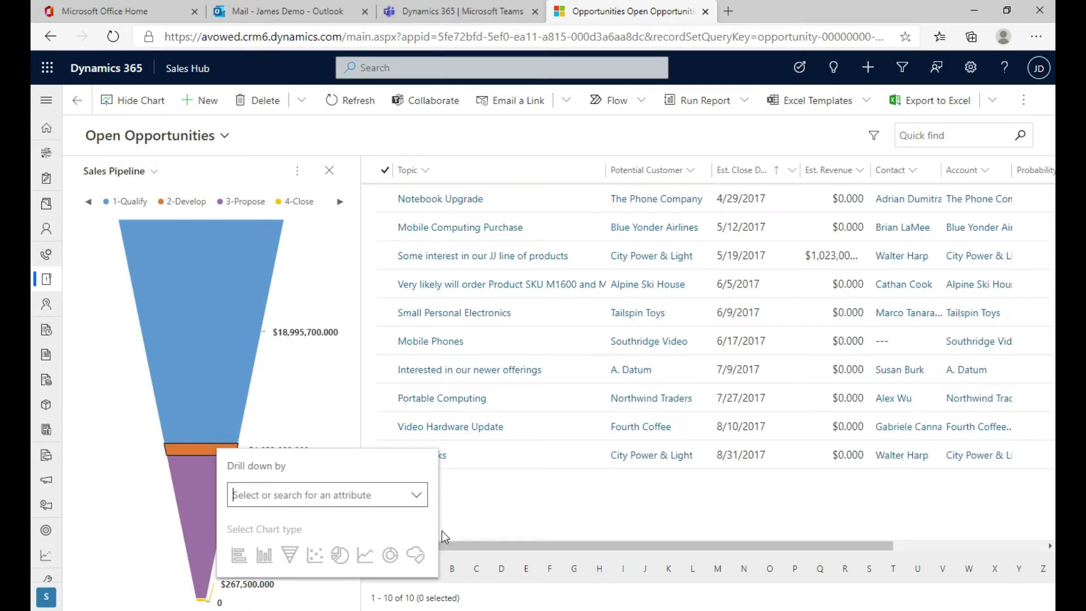
left_click(442, 531)
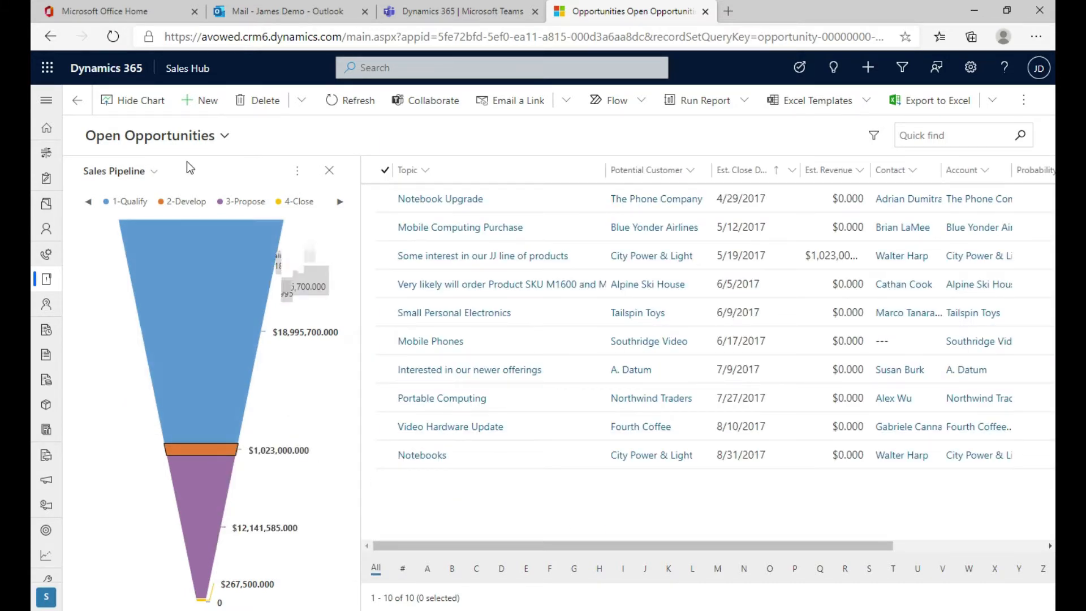
left_click(186, 136)
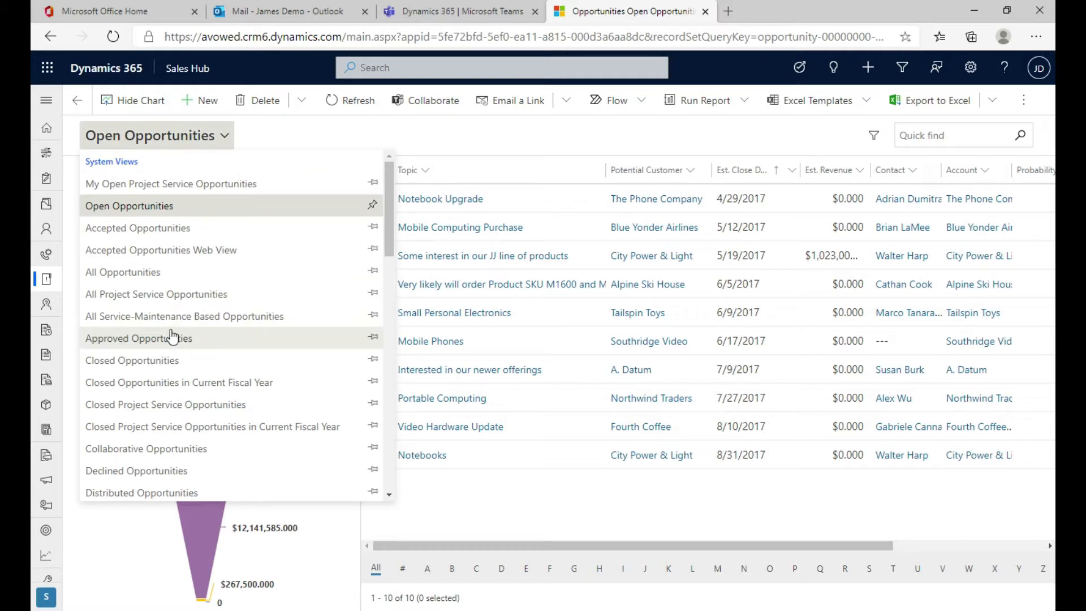
scroll(172, 337, "down", 3)
scroll(208, 300, "down", 6)
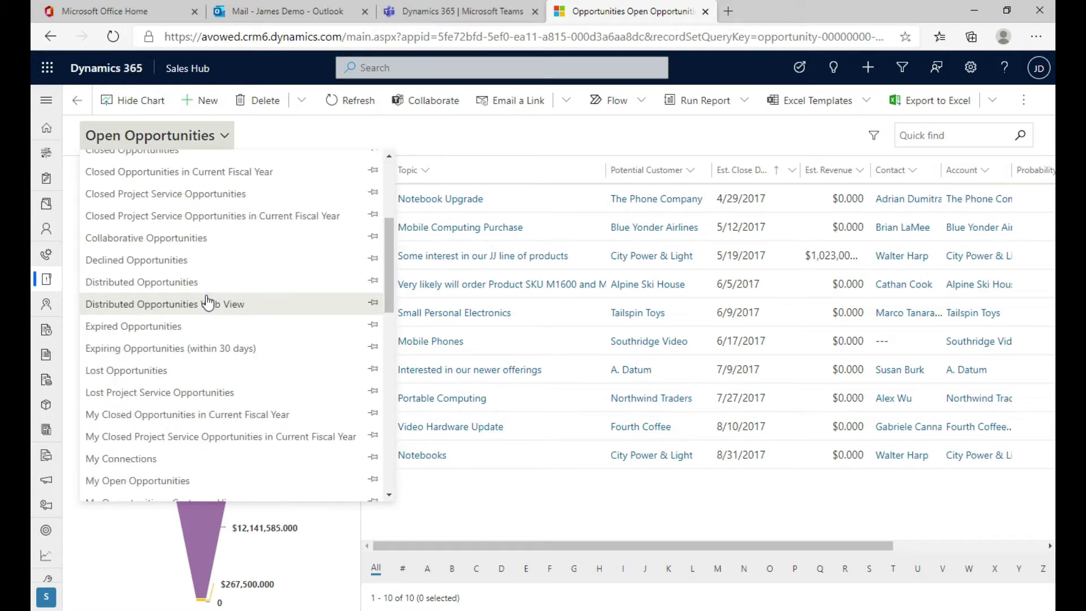
left_click(469, 514)
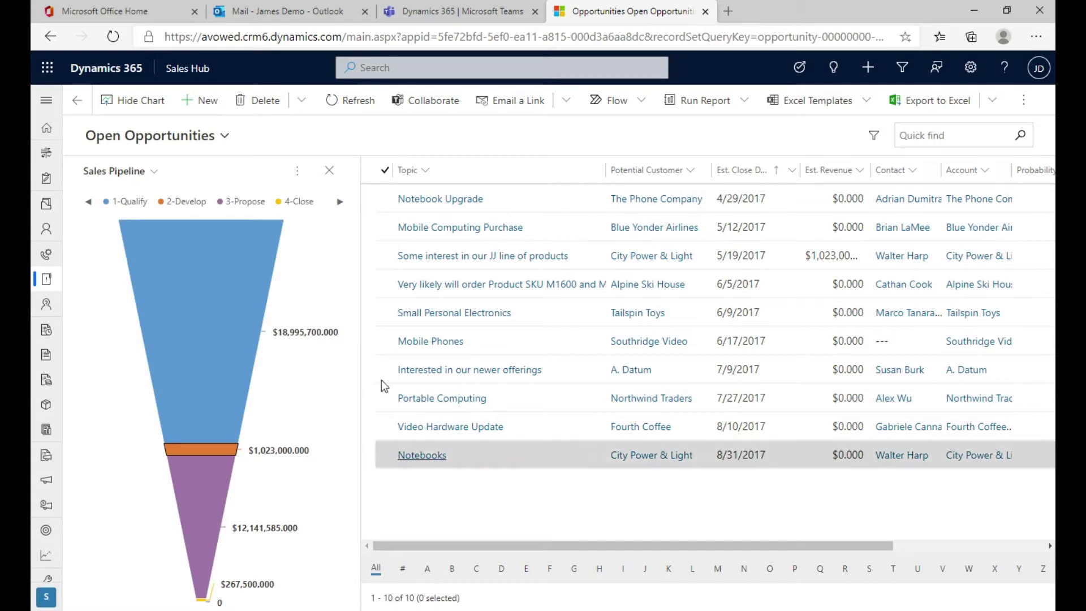
- Change the chart beside the opportunities list to Estimated vs. Actual Revenue (By Fiscal)
left_click(115, 171)
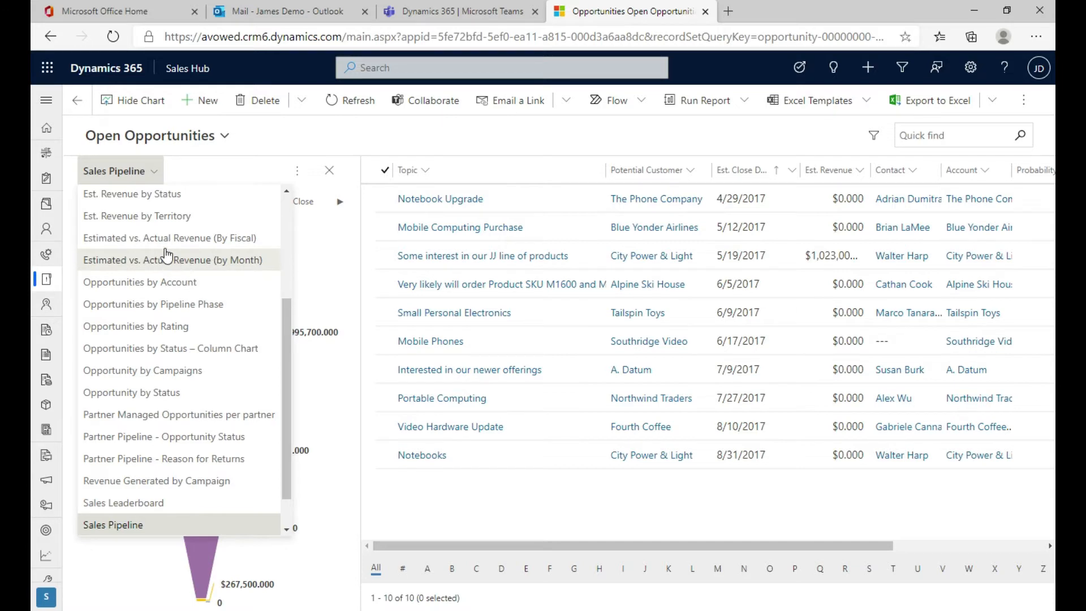
left_click(191, 240)
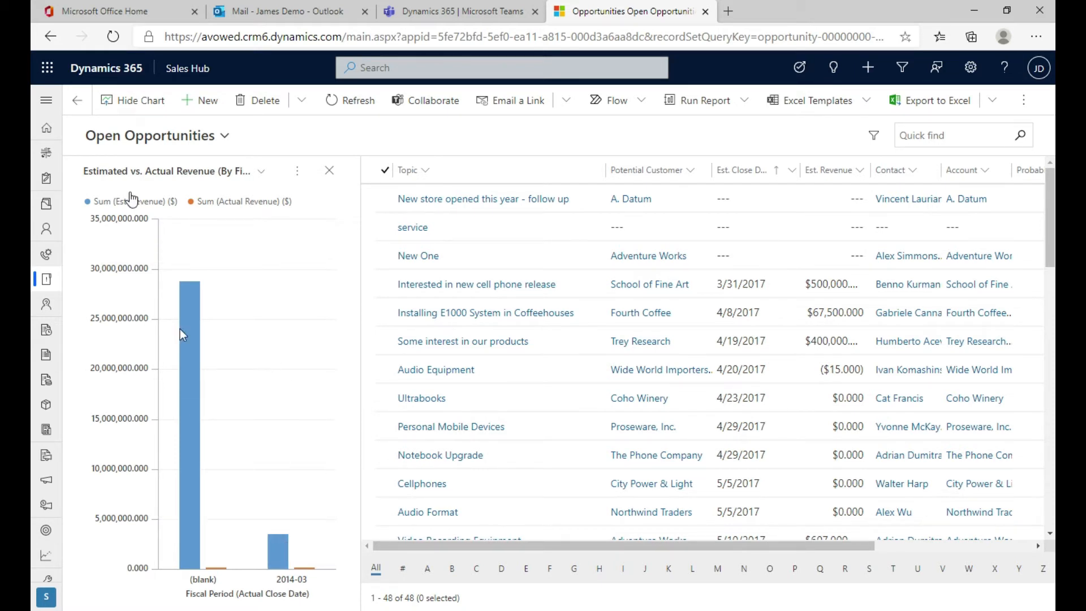
left_click(180, 142)
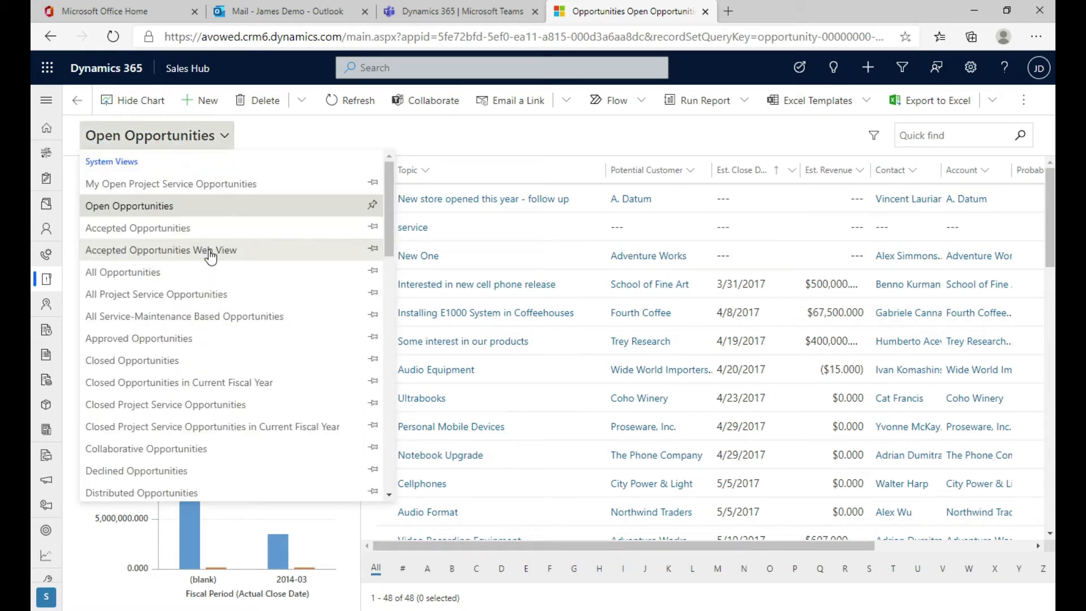
scroll(226, 311, "down", 8)
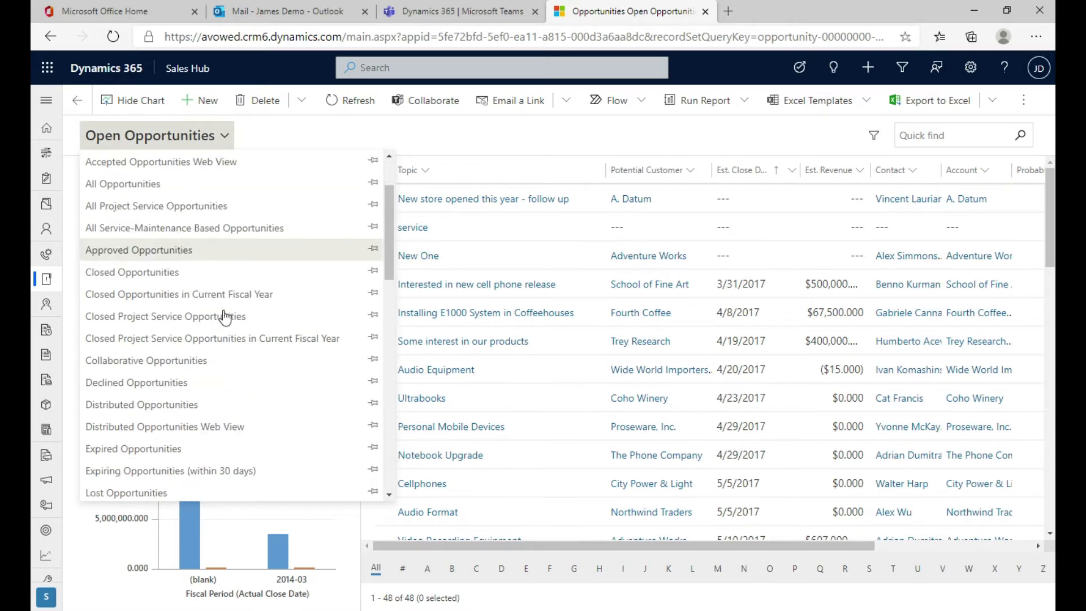
scroll(225, 321, "down", 3)
scroll(223, 315, "up", 15)
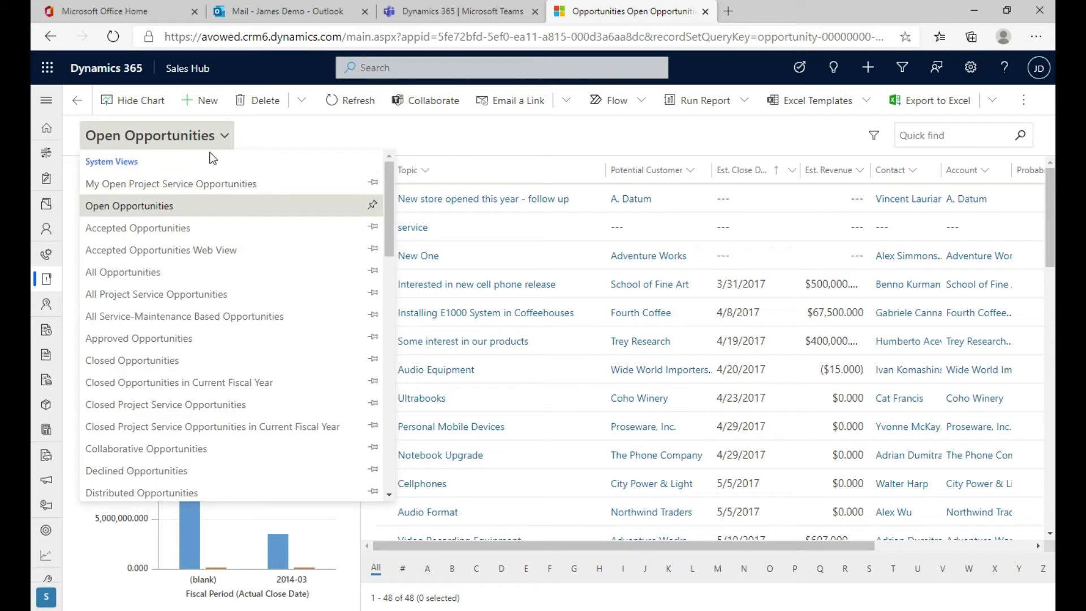
left_click(211, 137)
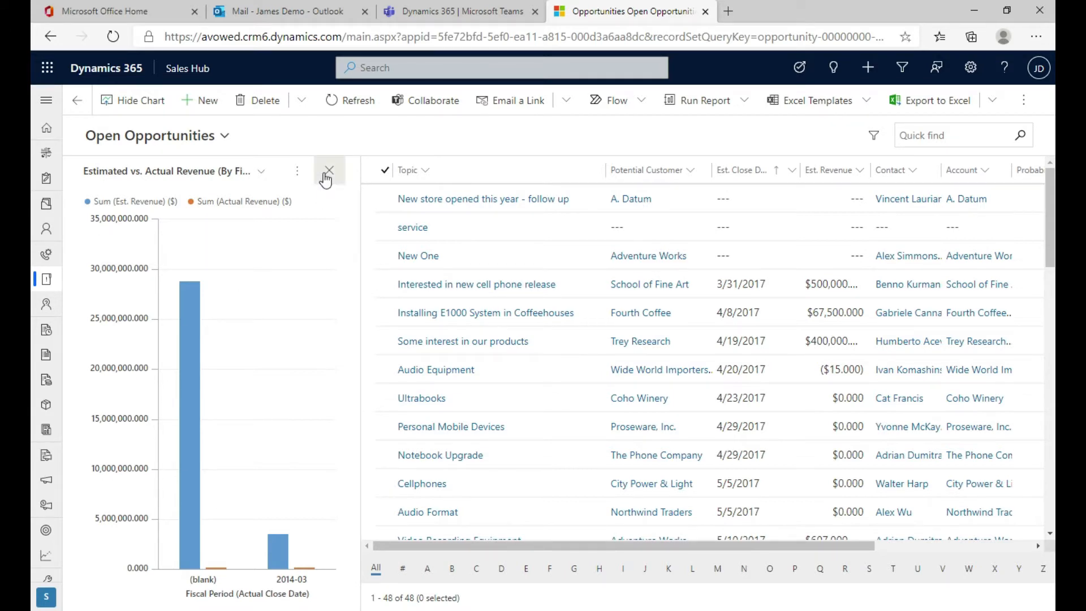
- Hide the chart in the Open Opportunities view and return to the Sales Activity Social Dashboard
left_click(138, 106)
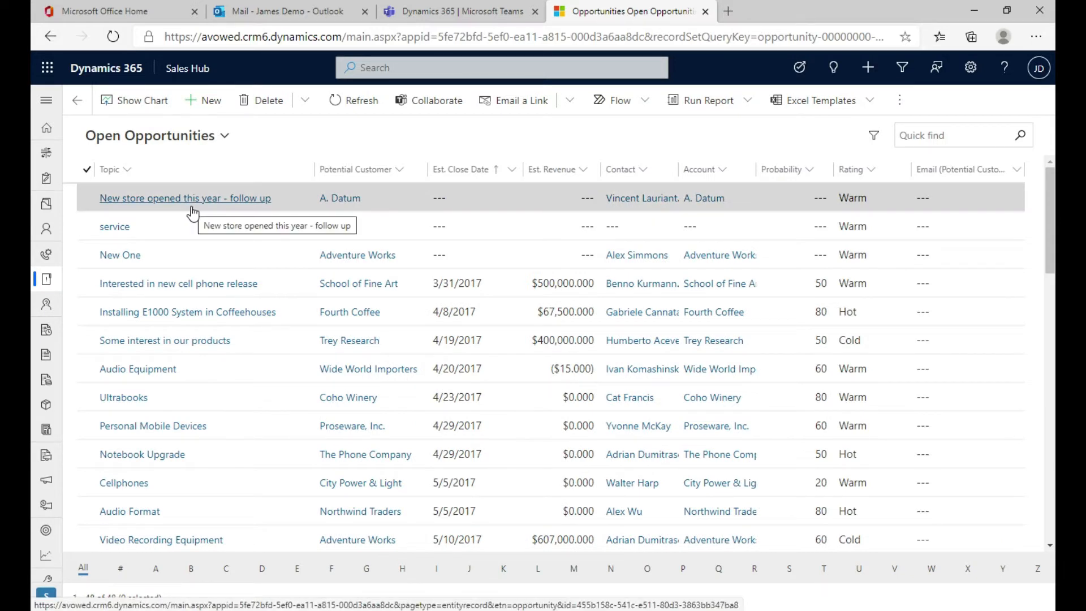
left_click(39, 155)
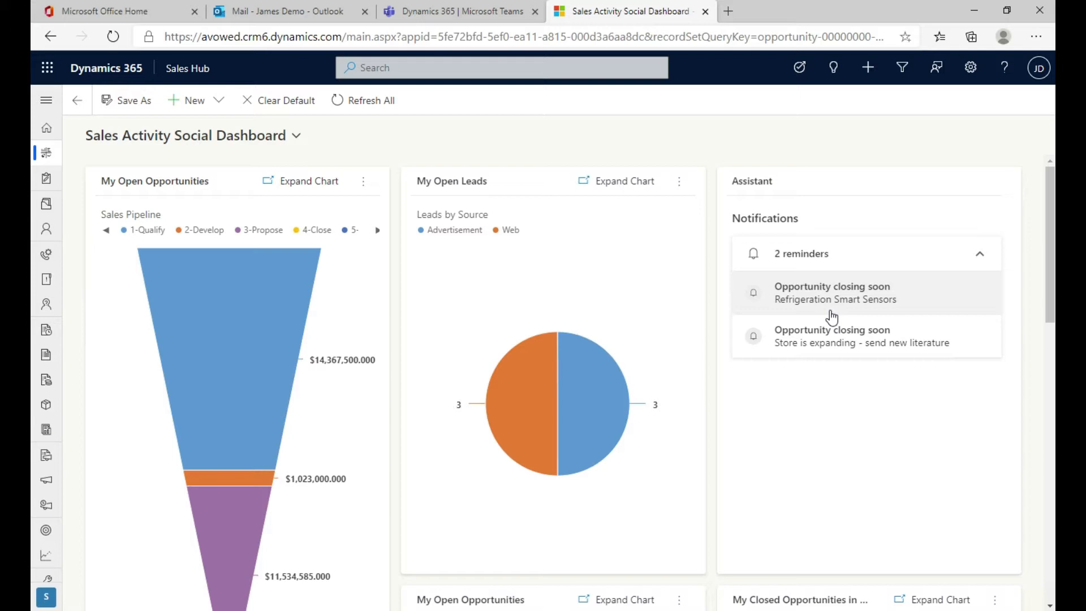
- Read the Assistant's closing-soon reminder for Refrigeration Smart Sensors and go back to the notifications
left_click(958, 307)
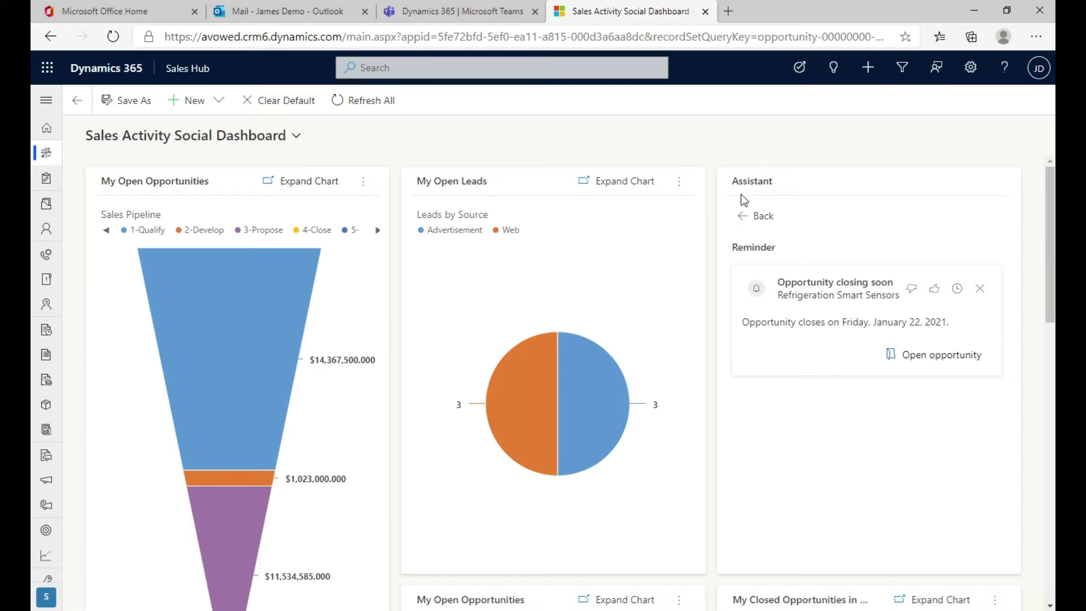
left_click(745, 219)
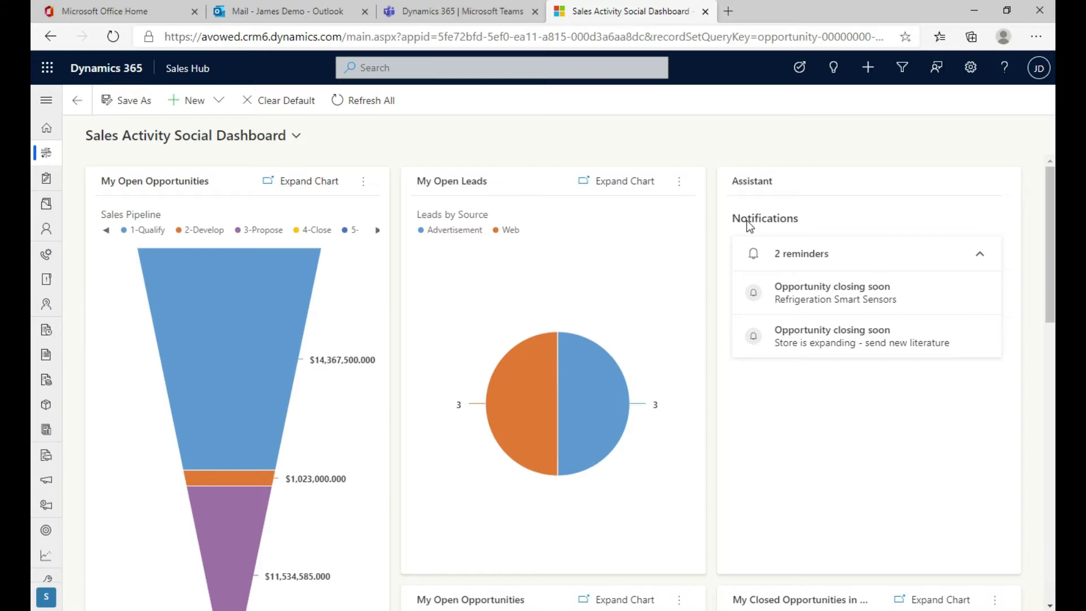
- Switch from the current dashboard to the Sales Dashboard
left_click(283, 136)
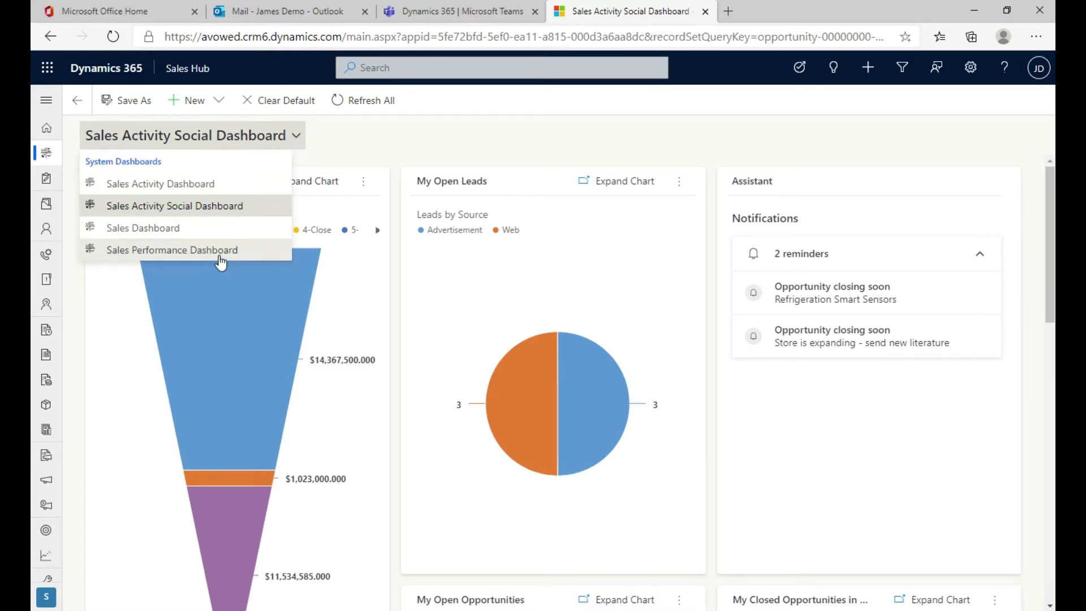
left_click(206, 233)
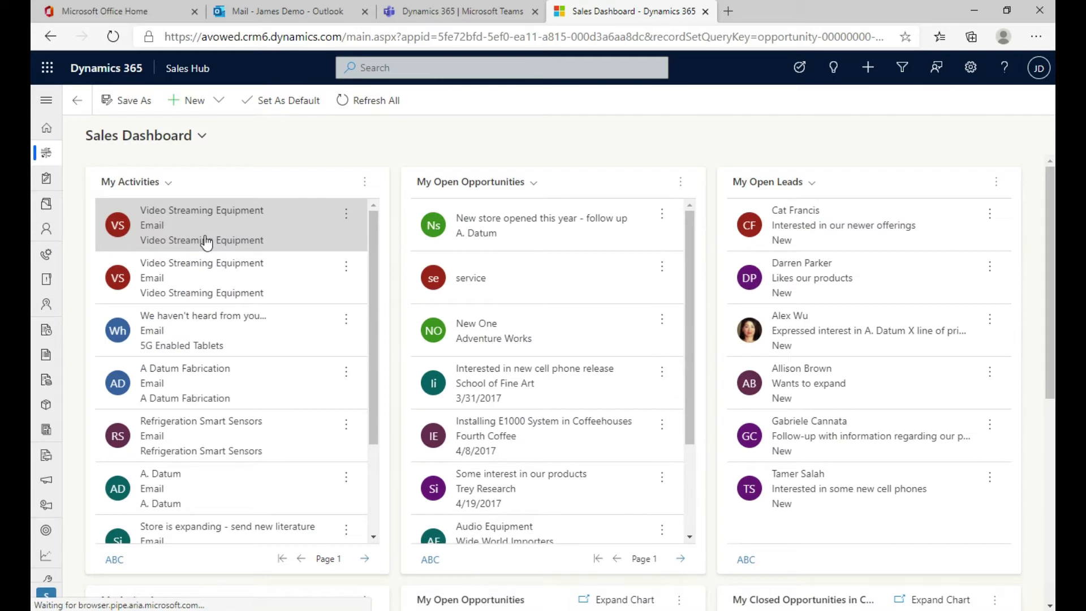
- Look through the activities and open opportunities lists, and open the first Video Streaming Equipment email under My Activities
scroll(206, 242, "down", 5)
scroll(456, 480, "down", 10)
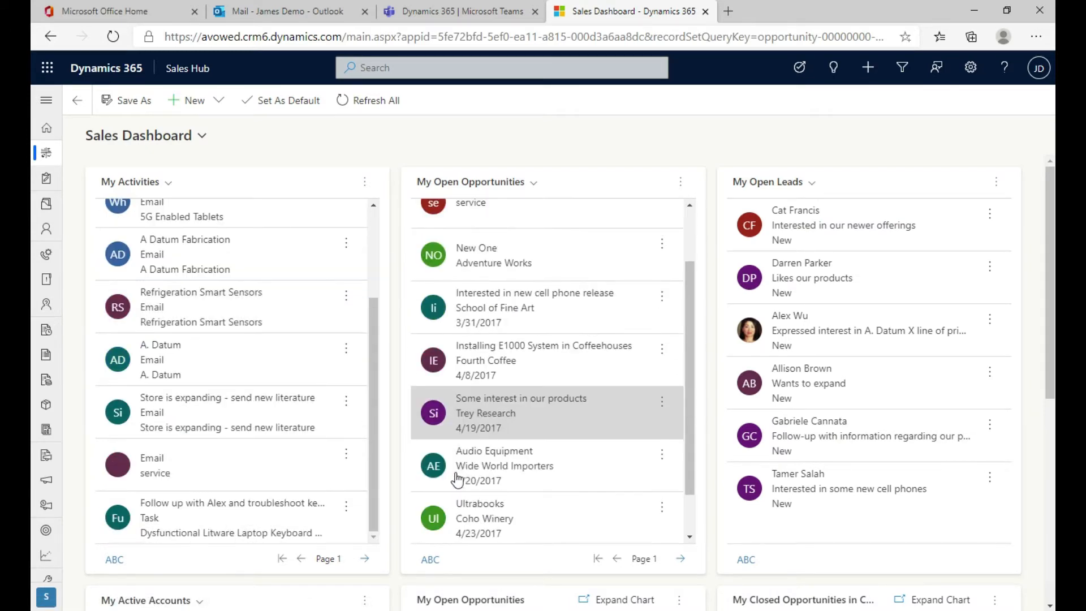
scroll(403, 508, "up", 5)
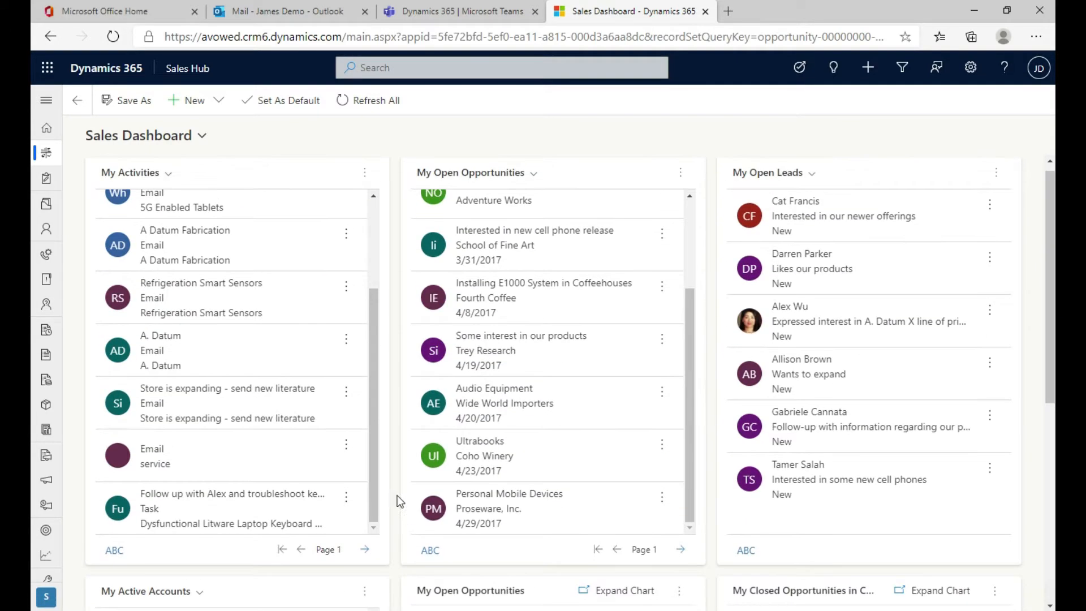
scroll(288, 384, "up", 3)
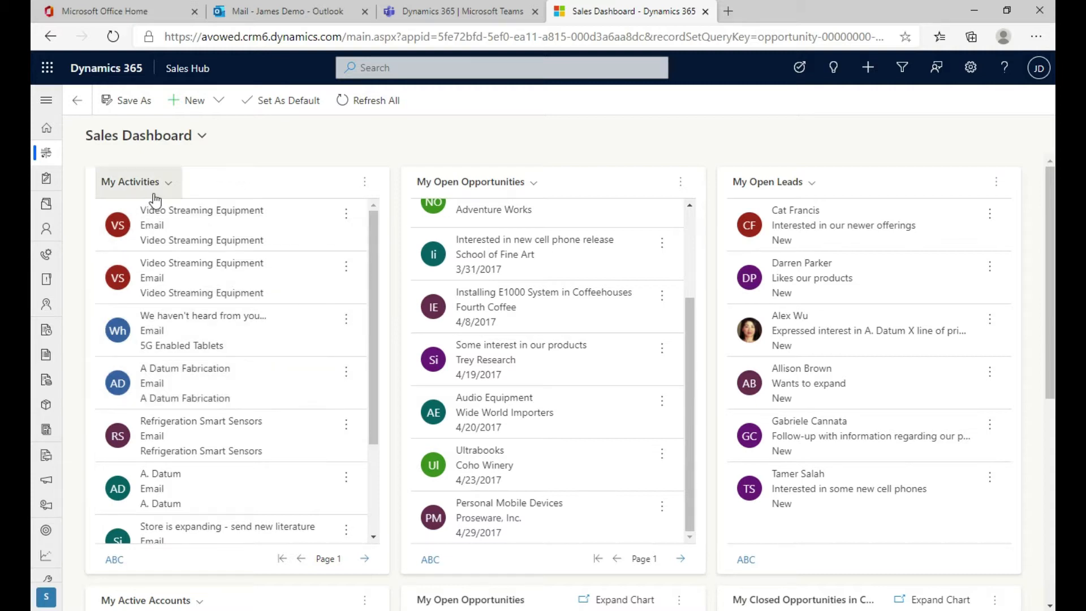
left_click(302, 238)
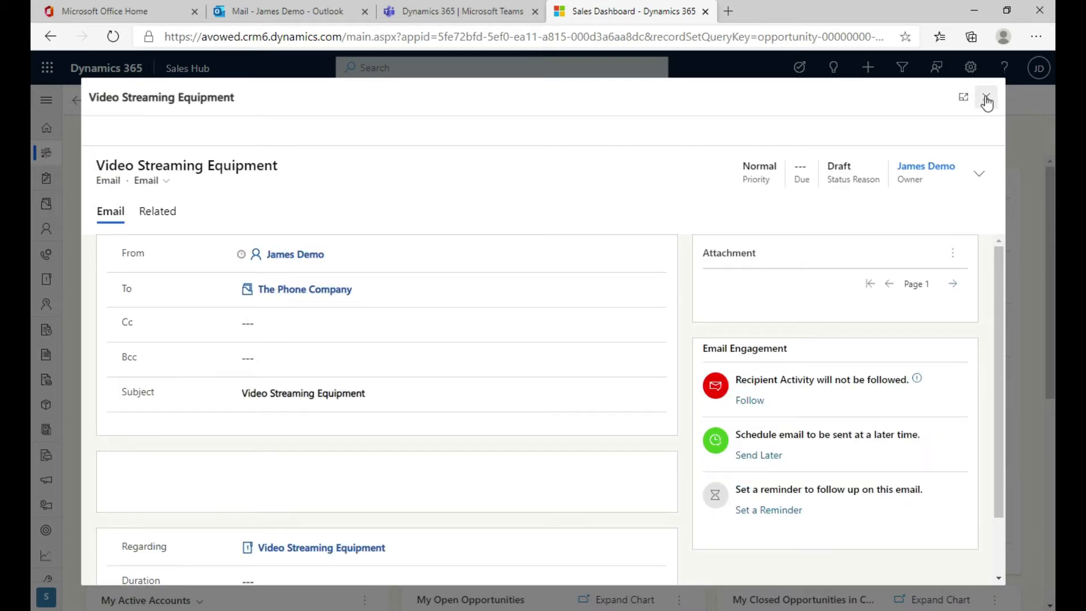
- Close the email record, expand the site map and pin 1Q Regional Events from the recent items
left_click(986, 100)
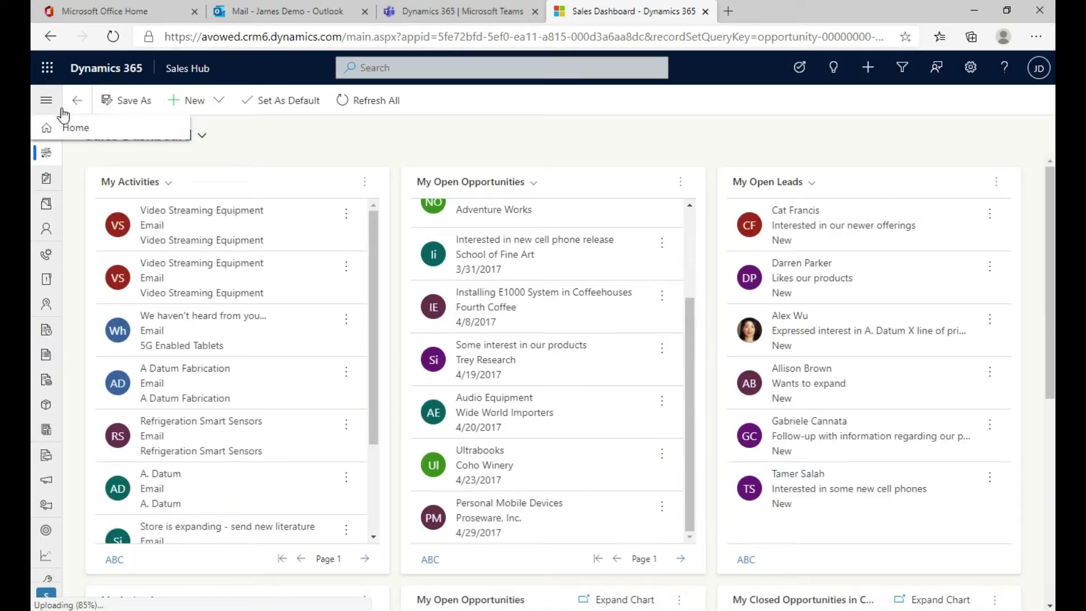
left_click(46, 101)
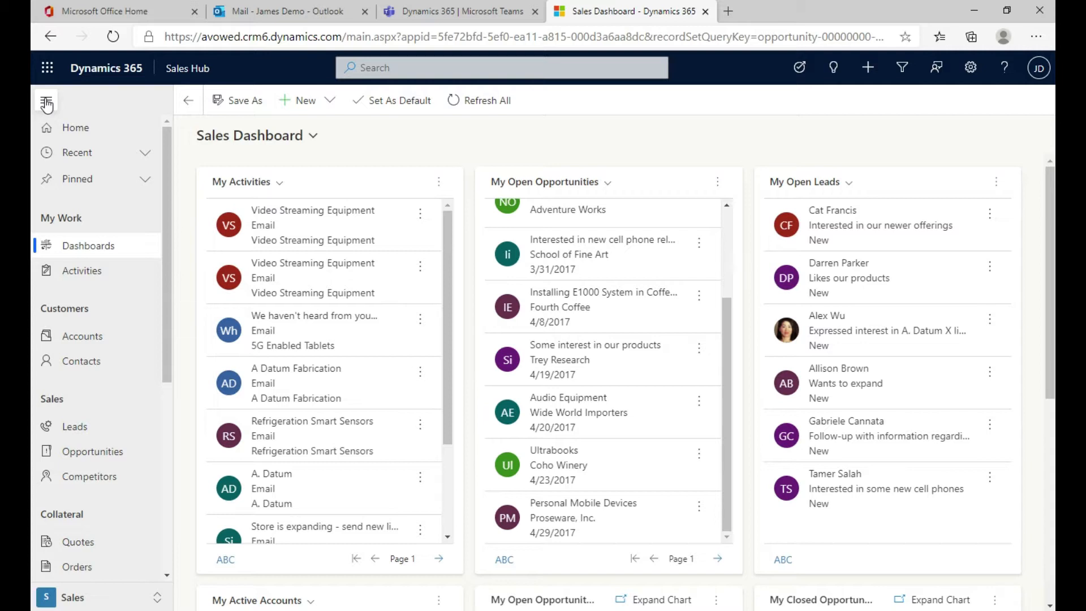
left_click(93, 161)
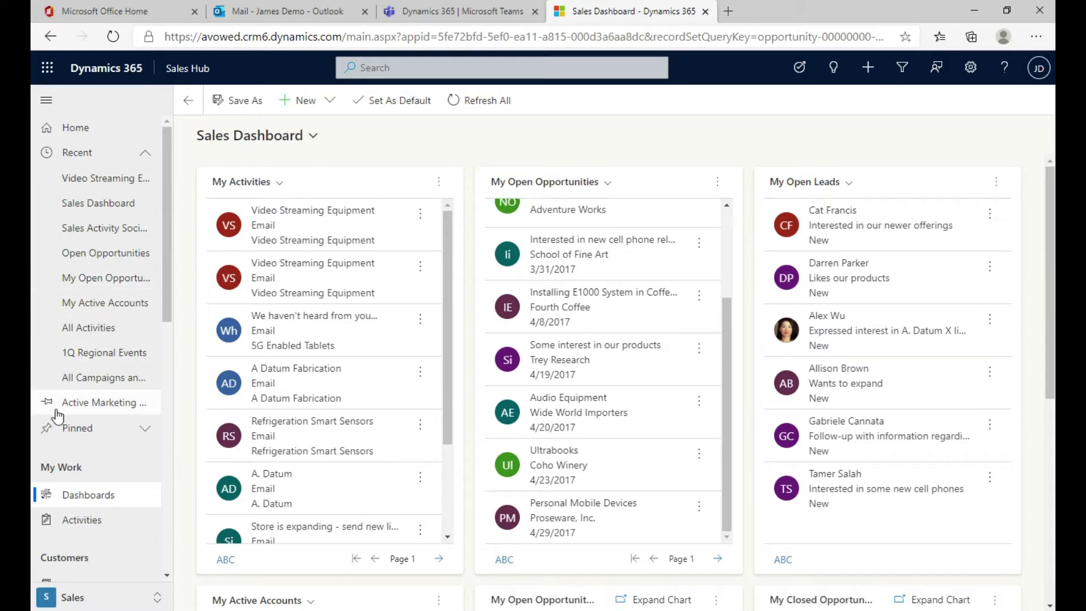
left_click(51, 353)
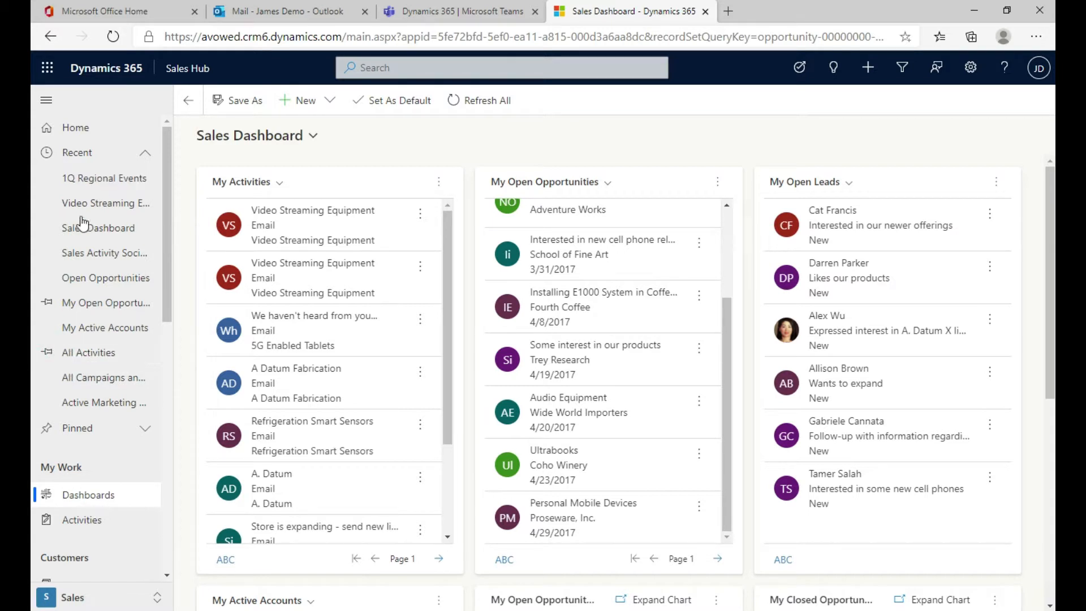
left_click(141, 165)
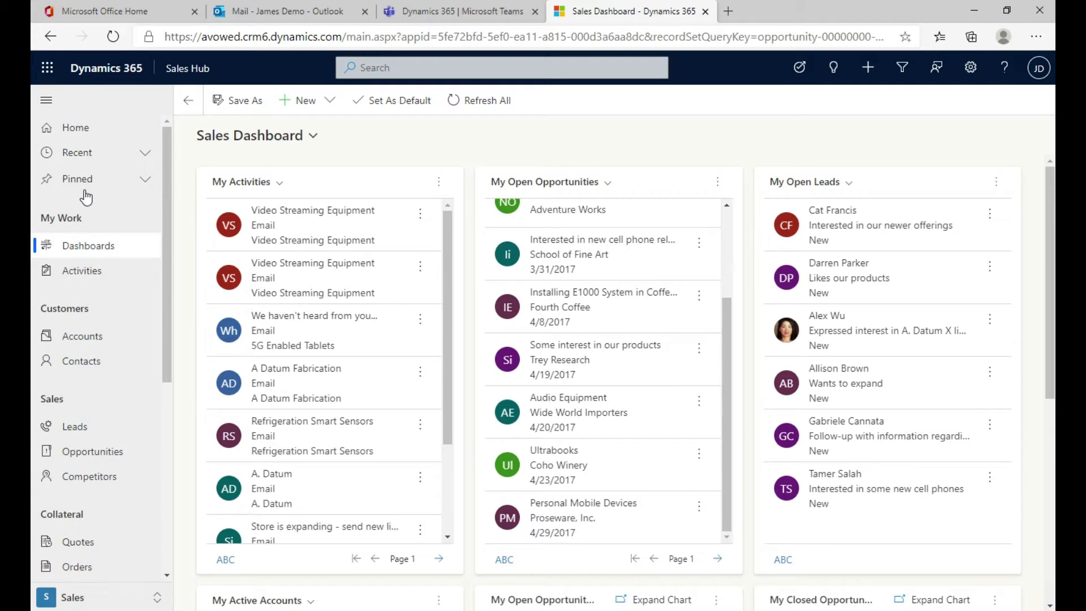
- Open the pinned 1Q Regional Events campaign and go on via the dashboards to the activities list
left_click(96, 188)
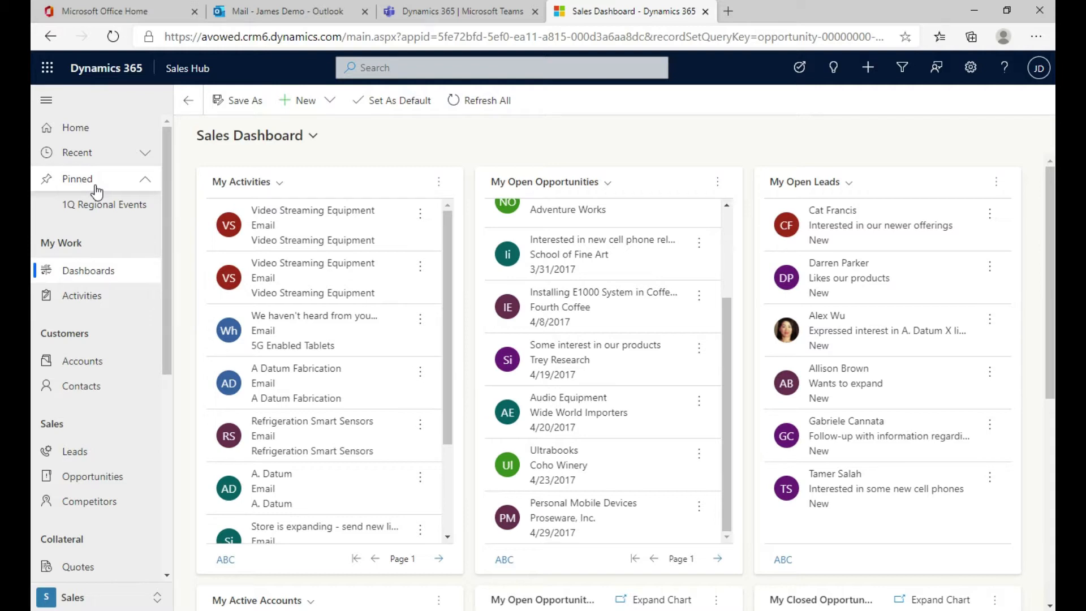
left_click(106, 212)
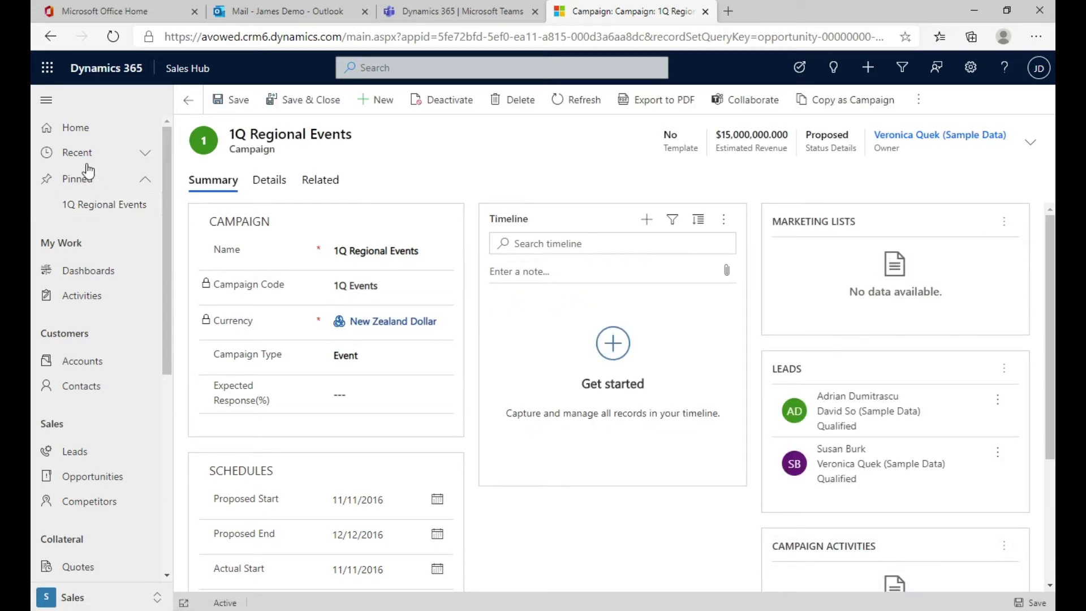
left_click(103, 283)
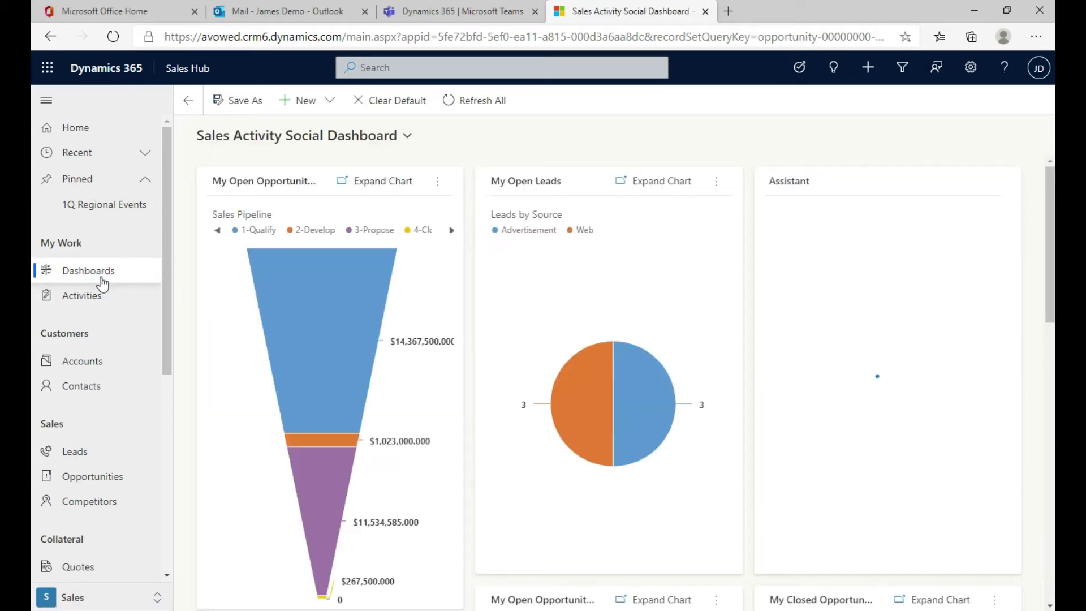
left_click(74, 306)
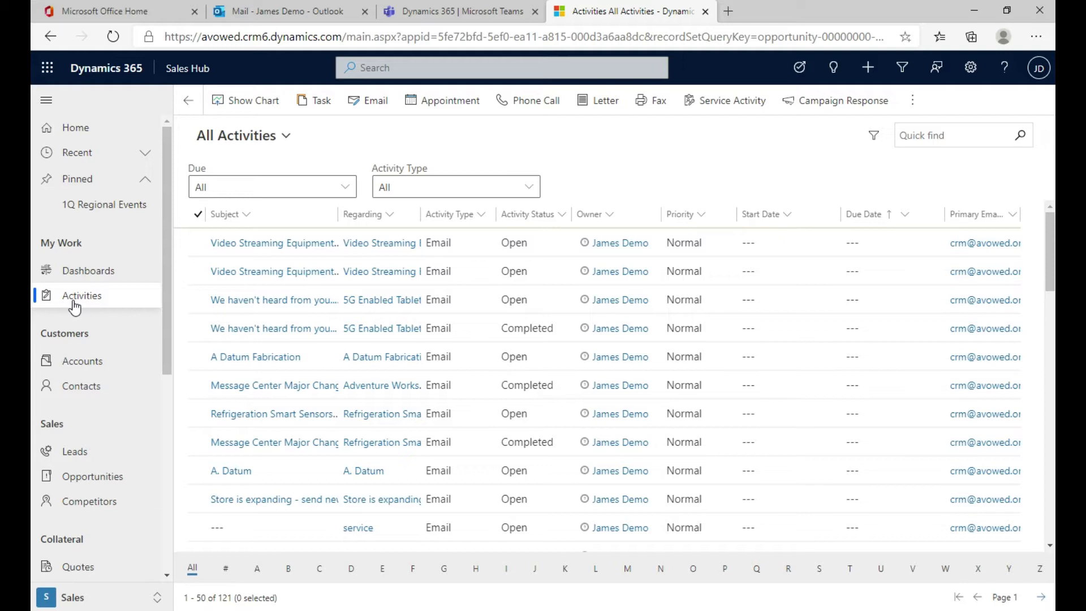
- Switch to Outlook, close the Dynamics 365 pane and reopen it for the tracked Message Center email
left_click(309, 16)
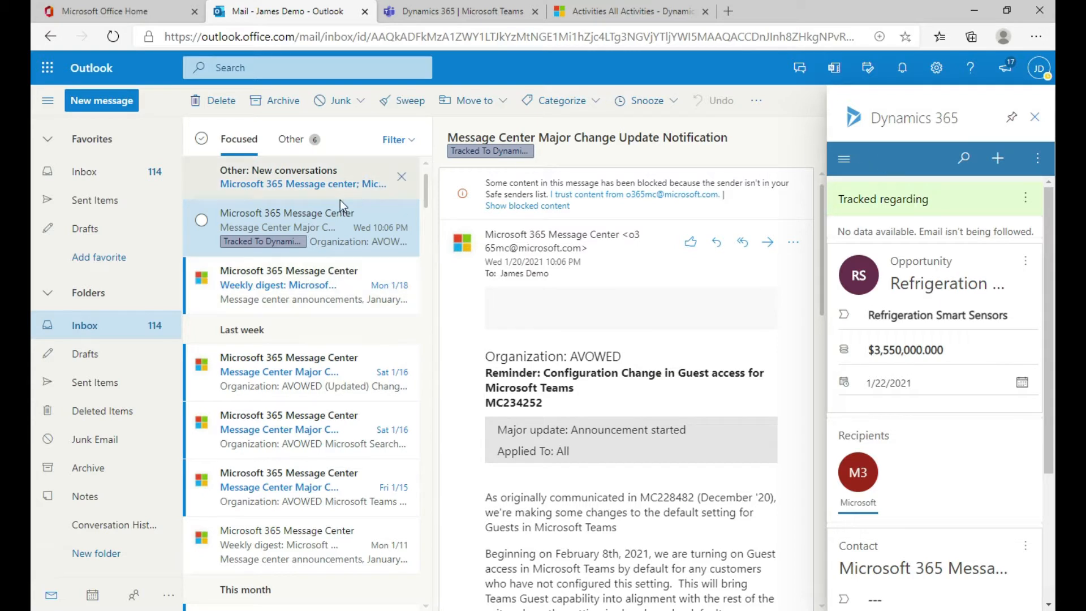
left_click(1034, 117)
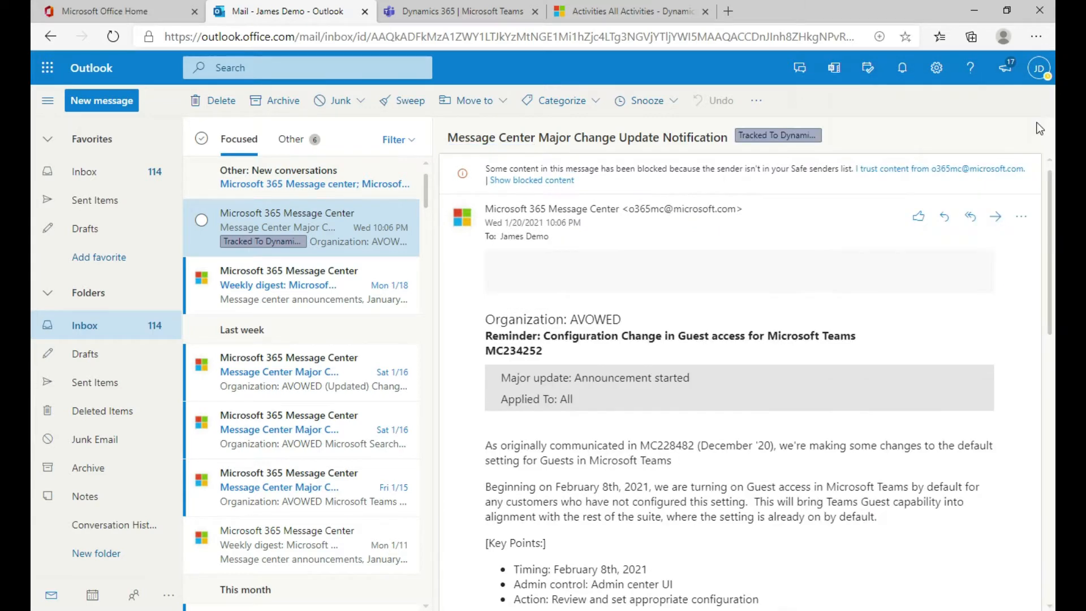
left_click(1020, 216)
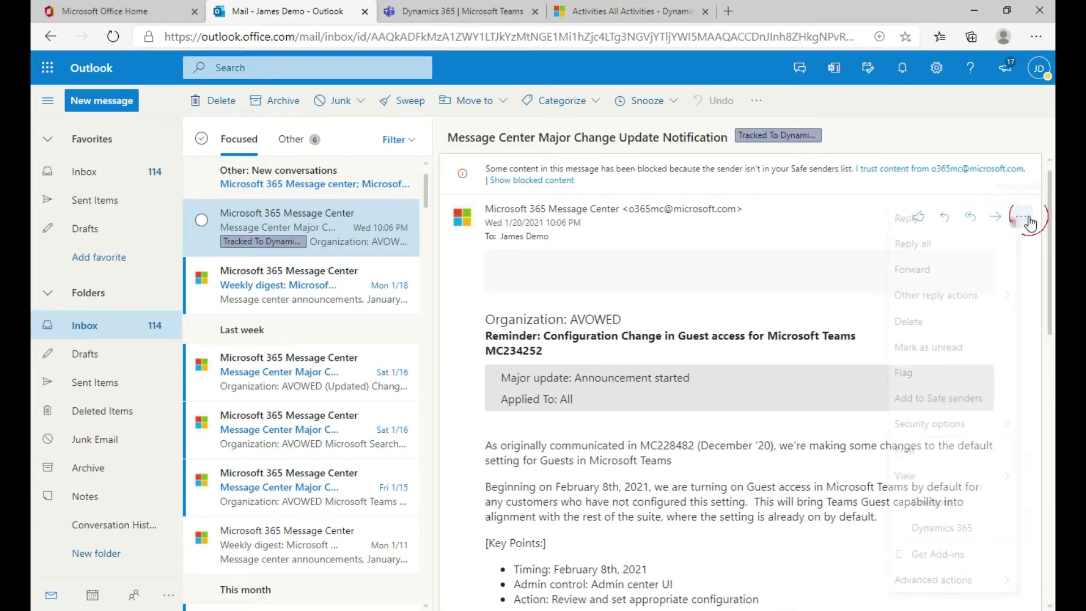
left_click(933, 528)
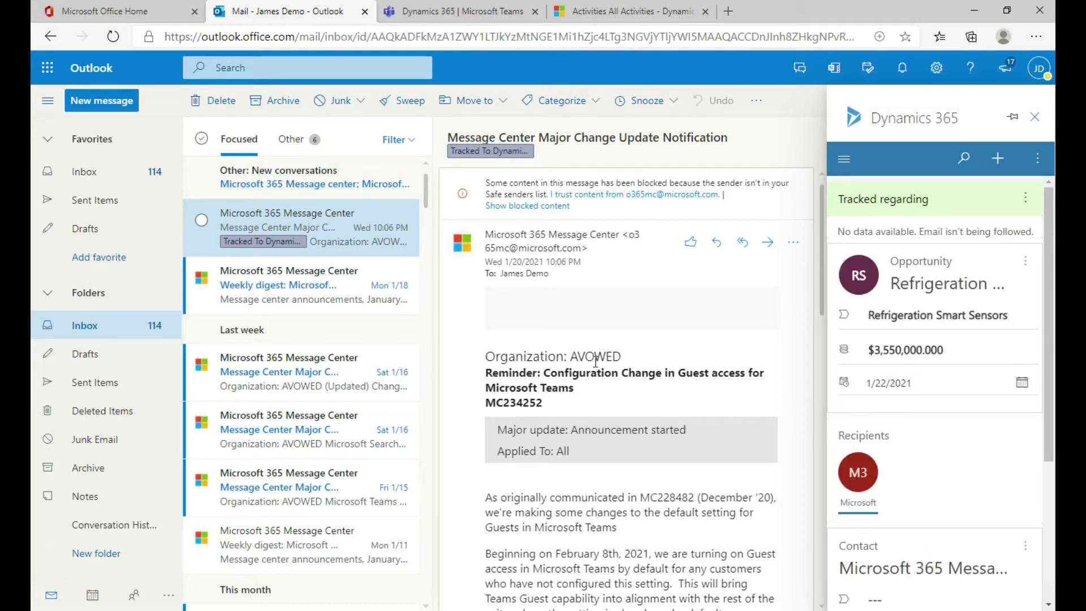
- Open the Message Center email about hierarchical sensitivity labels, load Dynamics 365 for it and pin the add-in pane
left_click(297, 372)
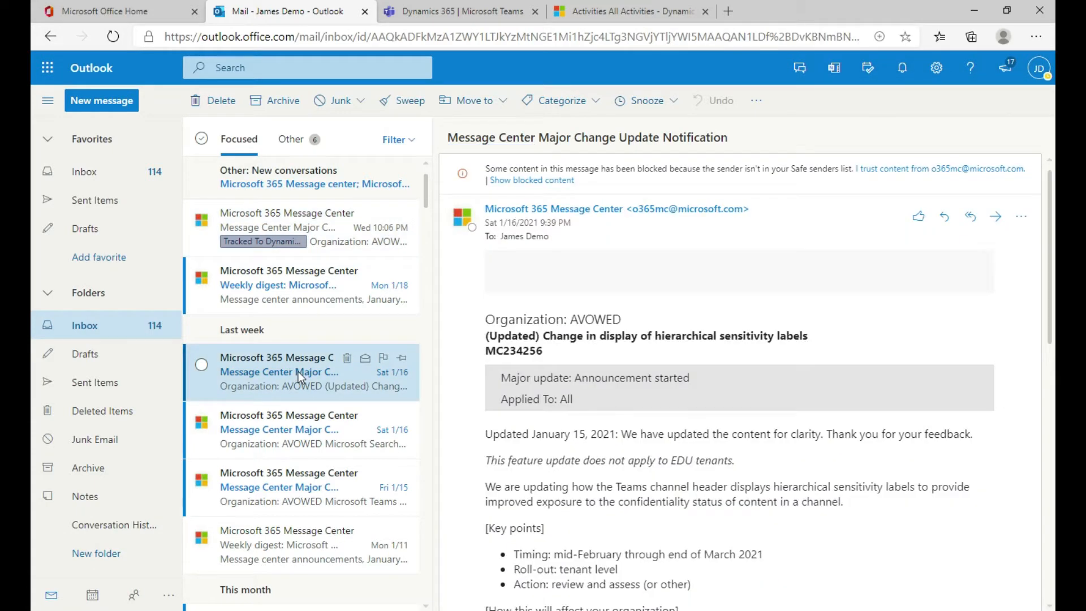
left_click(1020, 216)
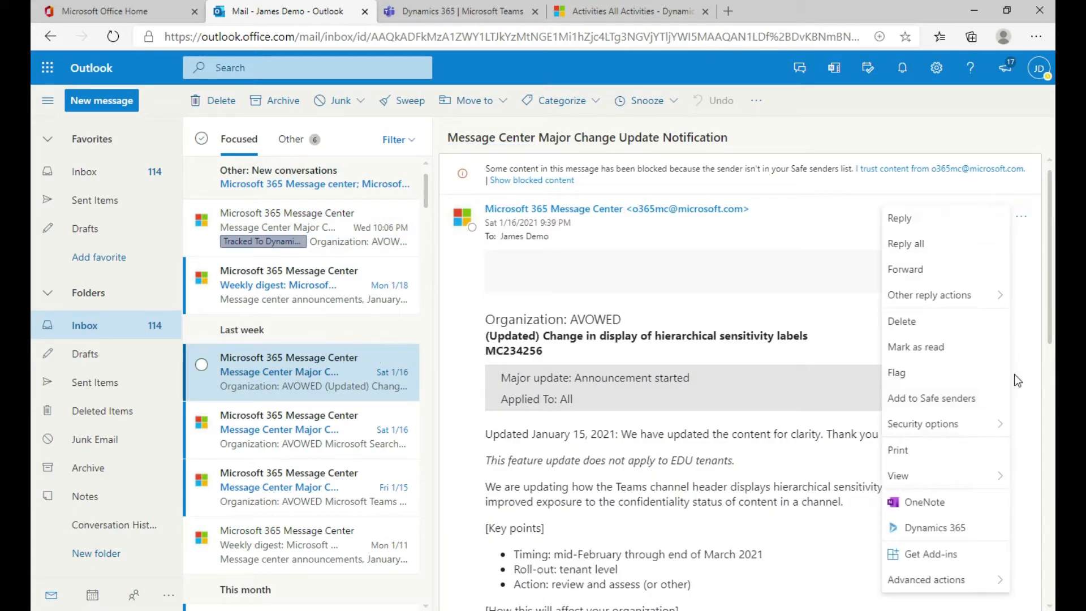
left_click(944, 526)
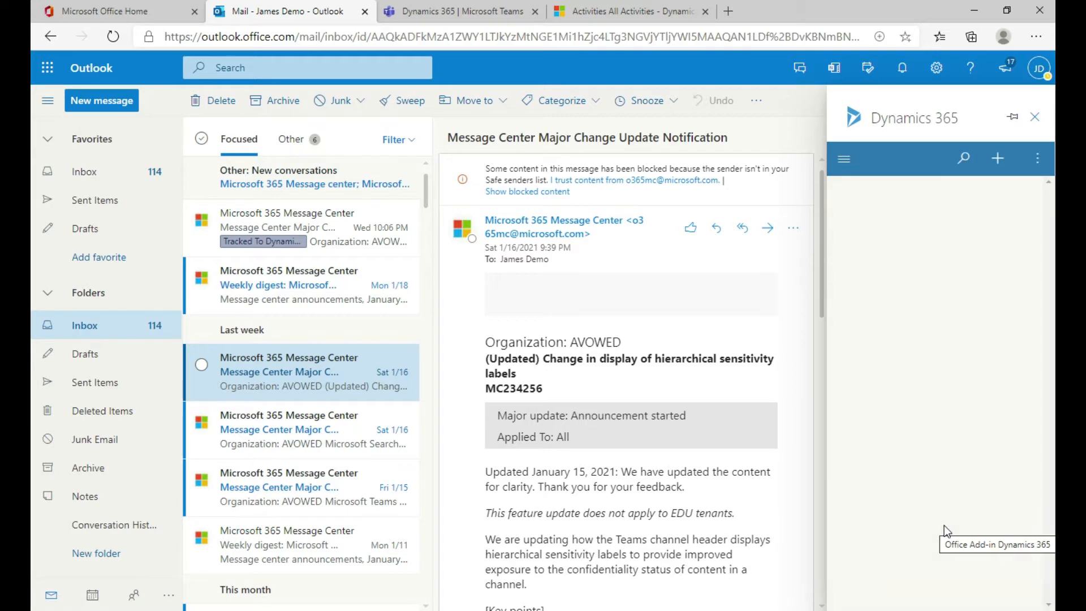
left_click(1006, 118)
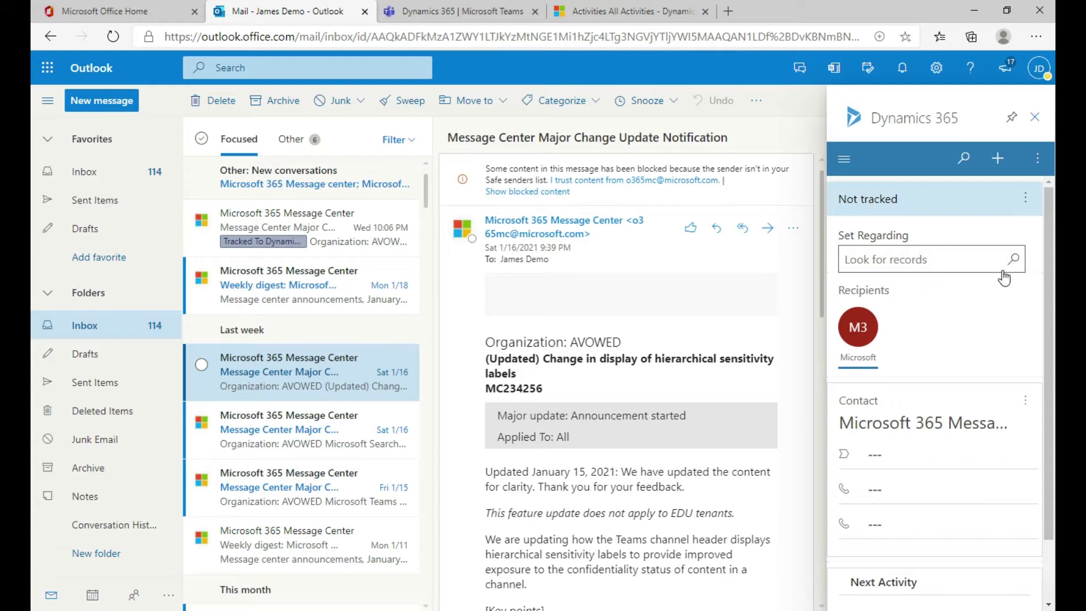
- Open the Microsoft 365 Message Center contact and examine its timeline, expanding the topmost closed email entry
left_click(920, 434)
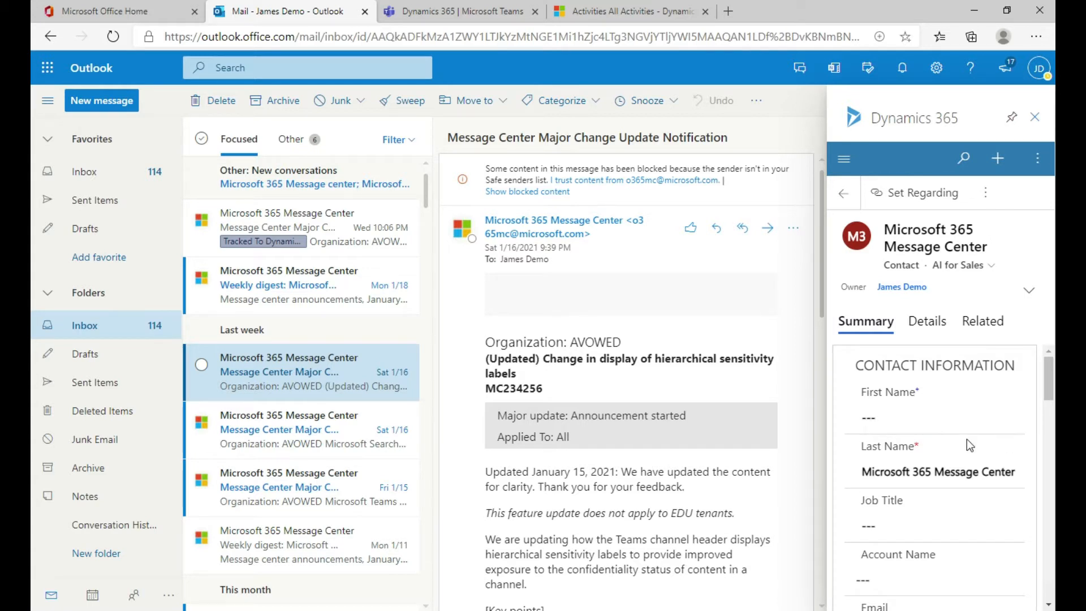
scroll(966, 439, "down", 5)
scroll(969, 445, "down", 5)
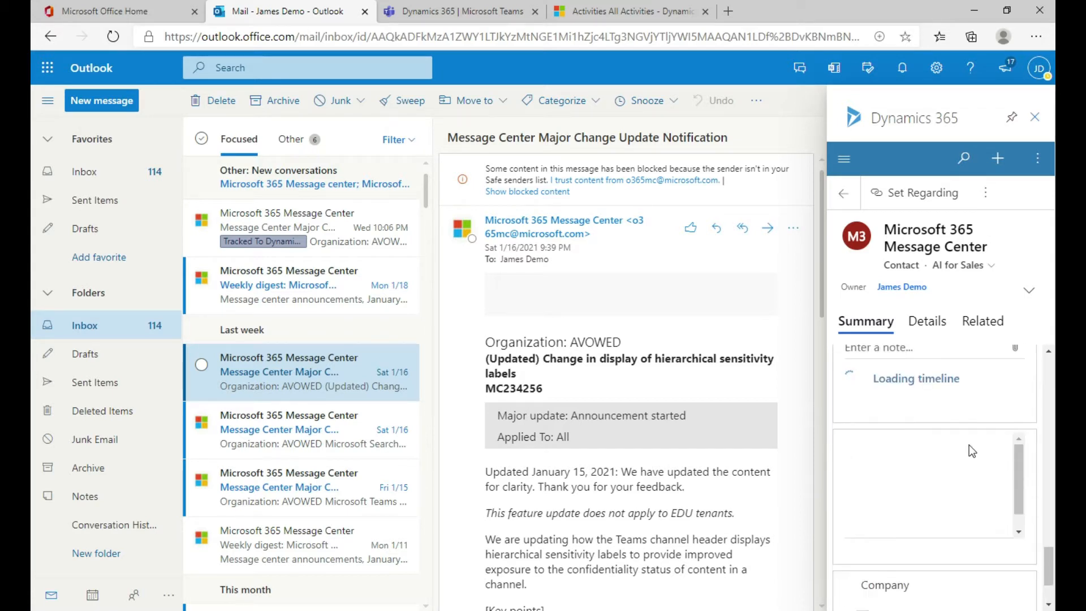
scroll(969, 444, "up", 2)
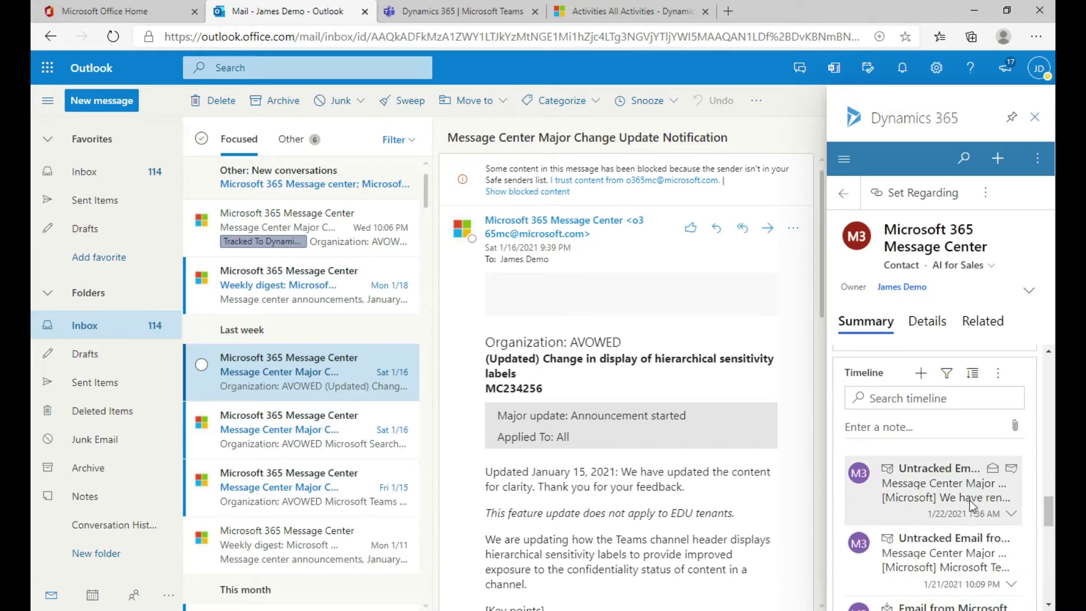
scroll(916, 517, "down", 3)
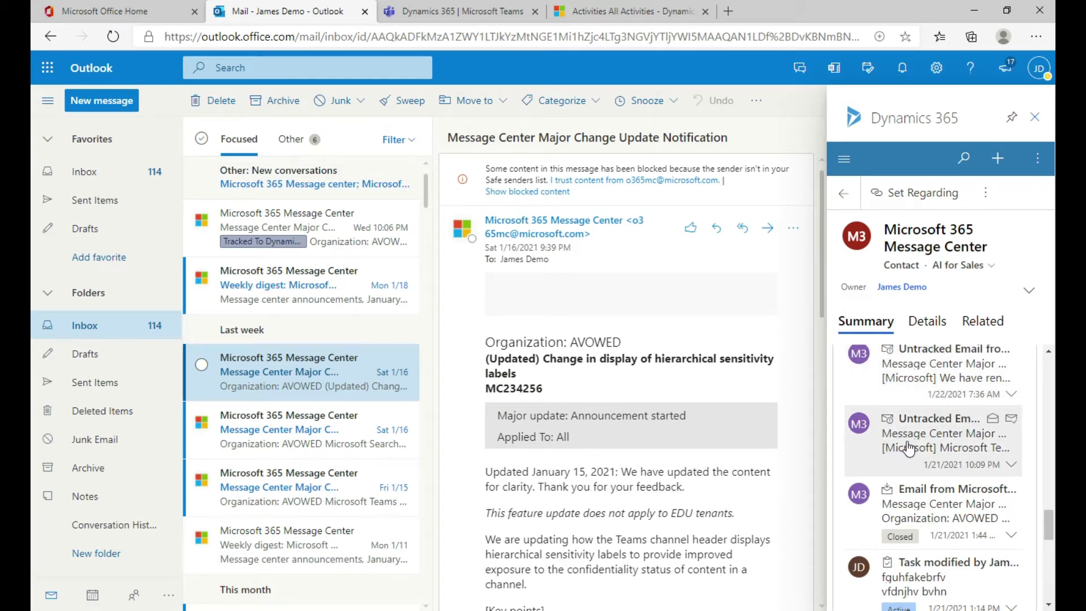
scroll(908, 448, "down", 1)
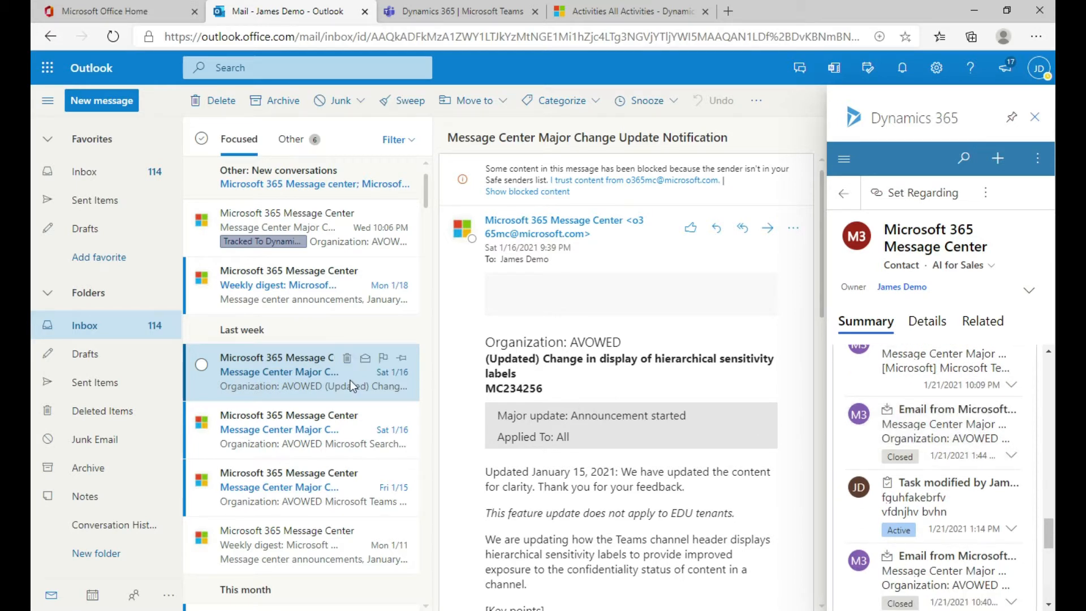
left_click(915, 432)
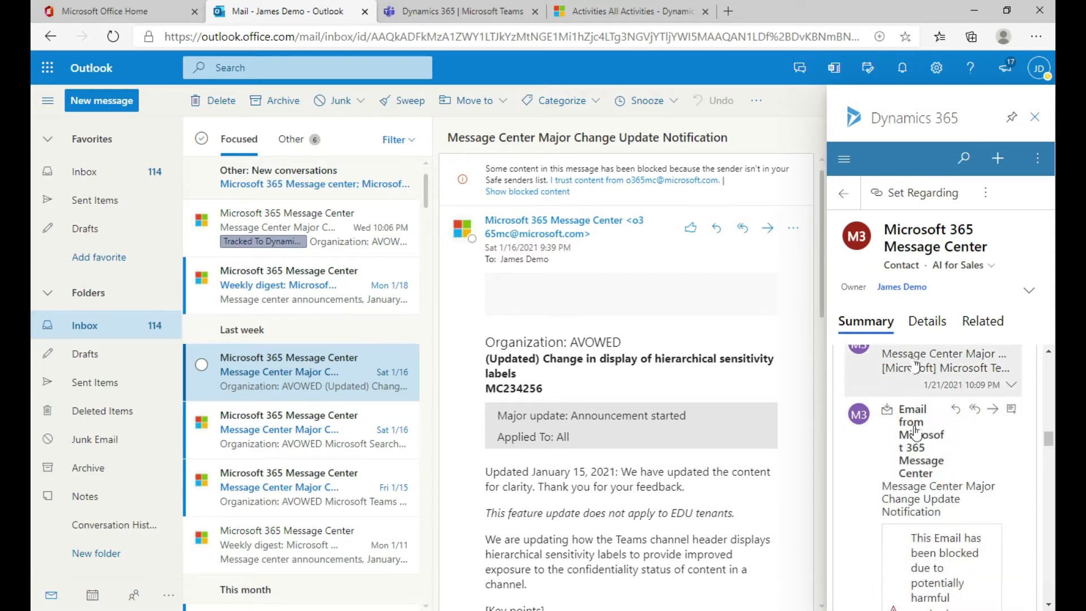
scroll(925, 358, "up", 4)
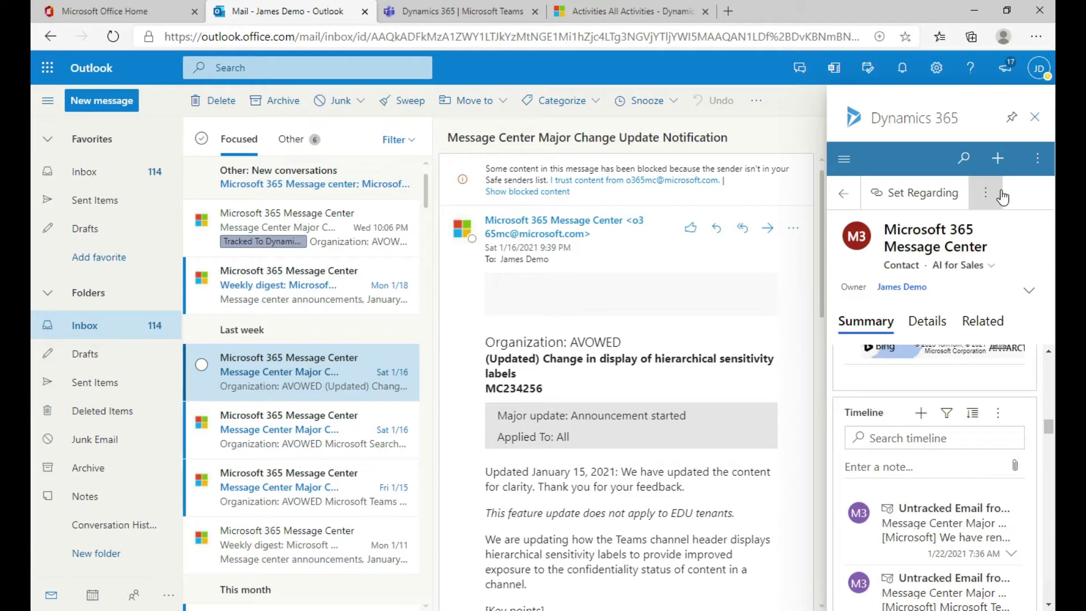
- Display the record types that can be created from the add-in, including the available activity types
left_click(999, 168)
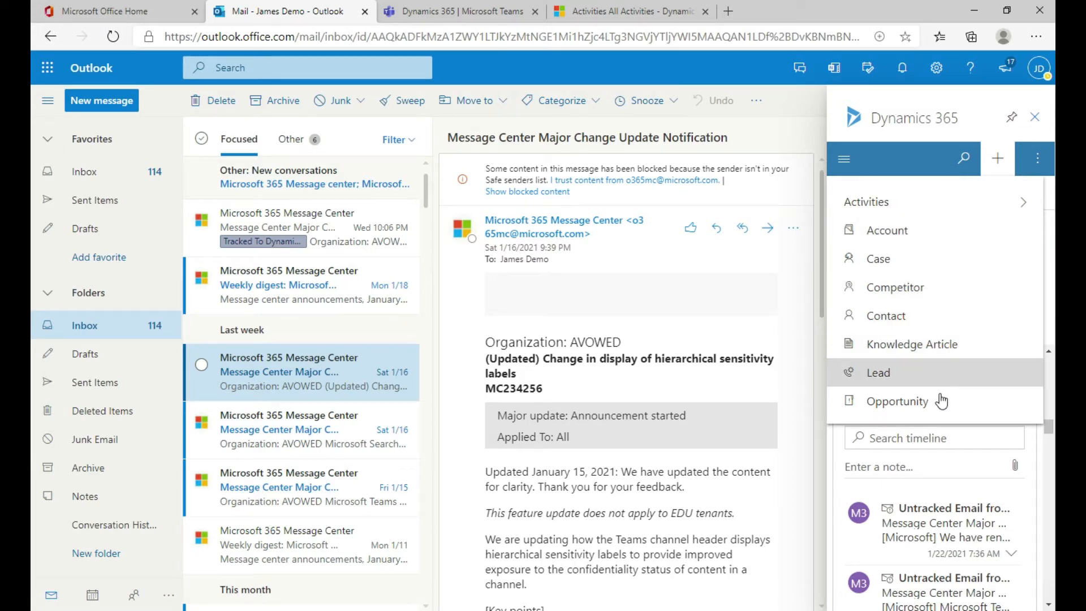
left_click(1020, 203)
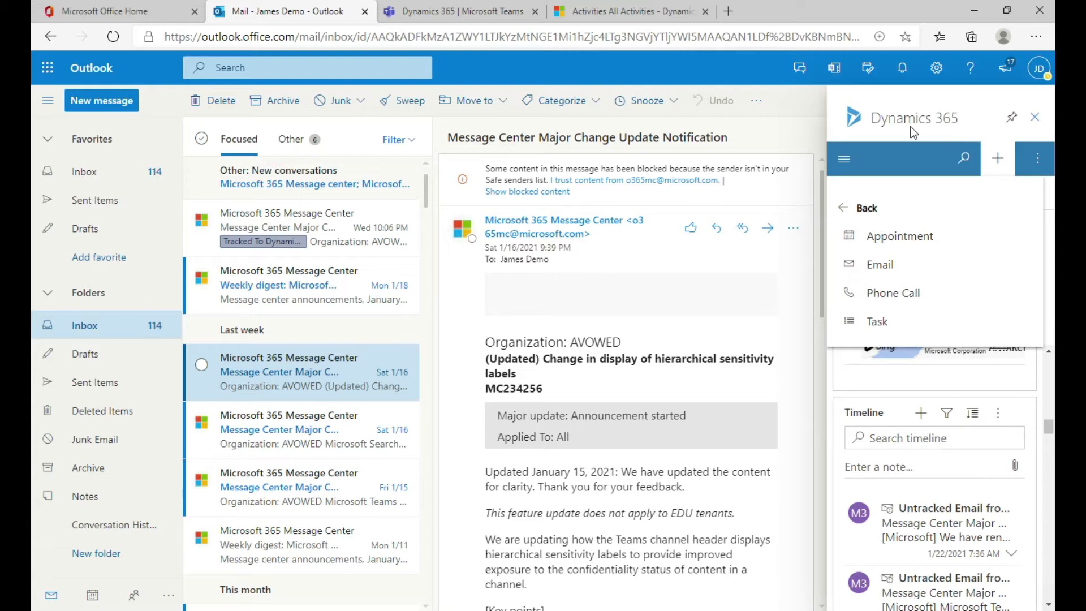
- Switch back to the Sales Hub, look through the All Activities list and change the view to My Activities
left_click(631, 15)
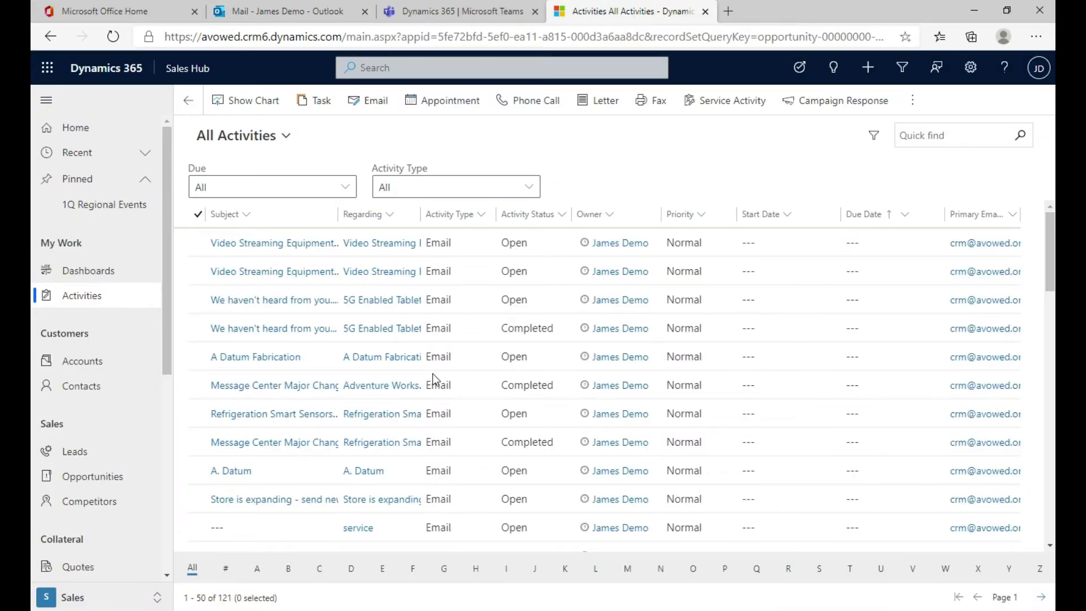
scroll(458, 380, "down", 1)
scroll(463, 392, "down", 10)
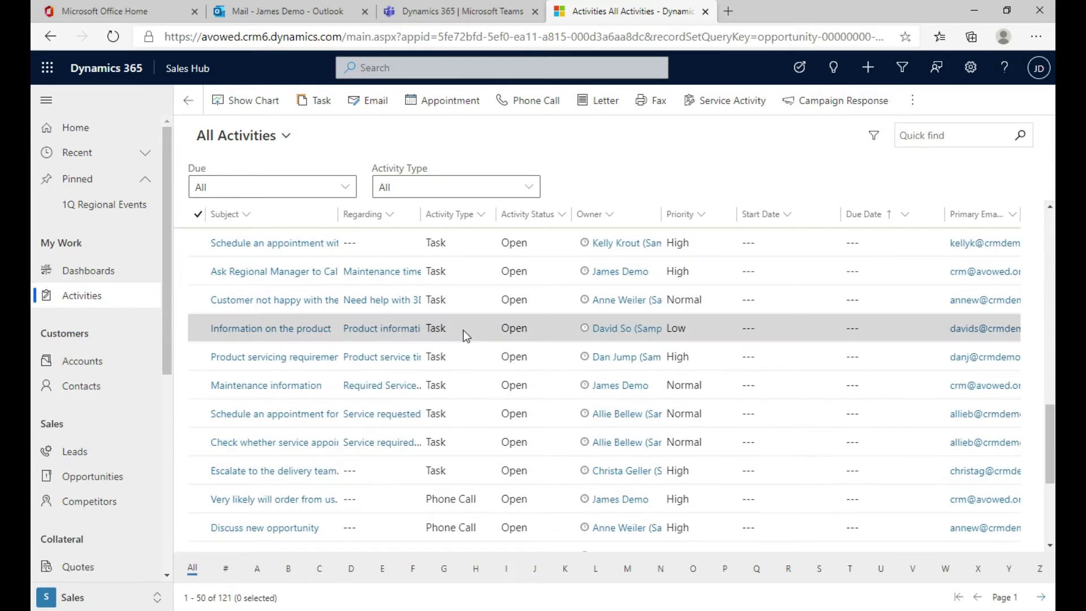
scroll(447, 339, "down", 4)
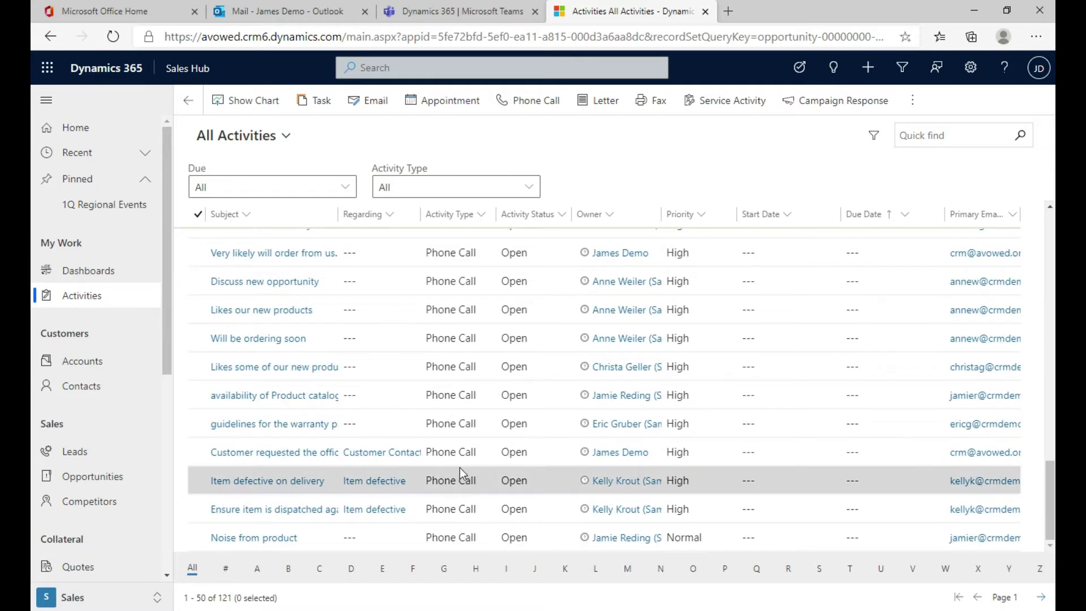
scroll(492, 305, "up", 1)
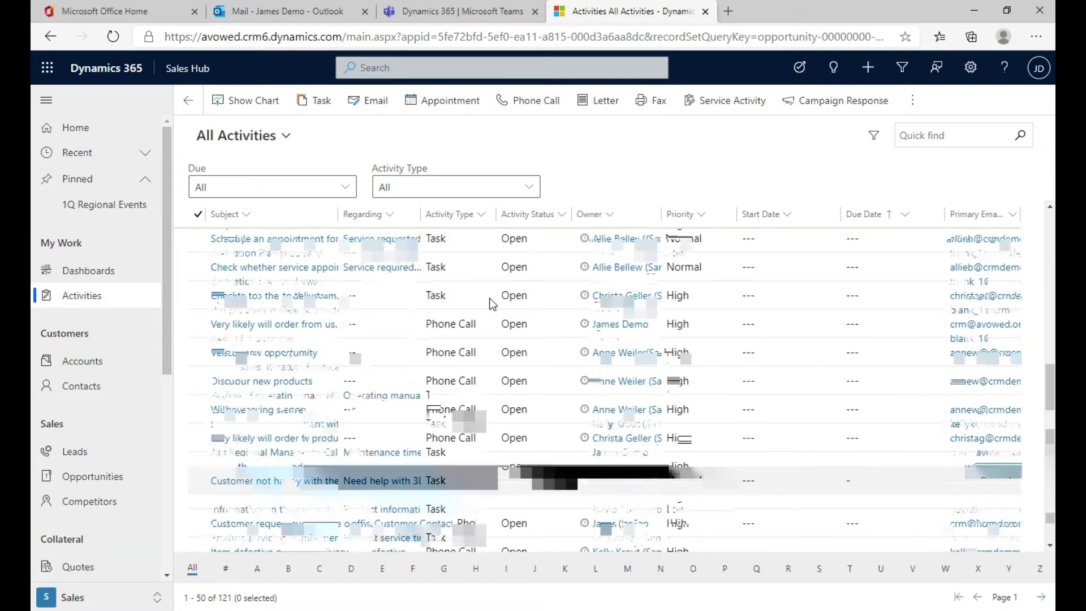
scroll(492, 305, "up", 10)
scroll(496, 289, "up", 1)
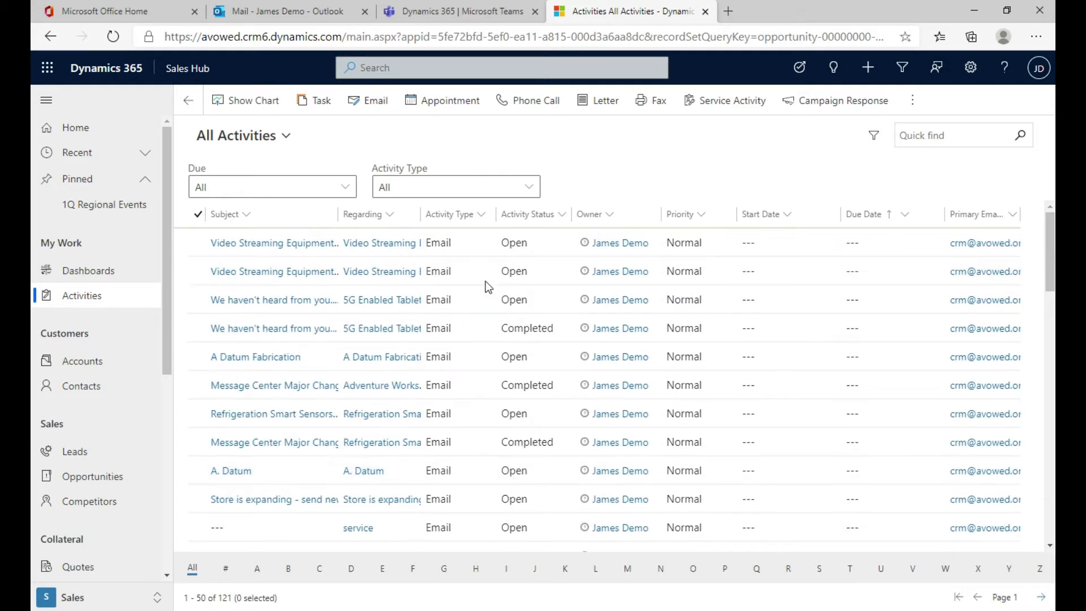
left_click(269, 136)
left_click(260, 183)
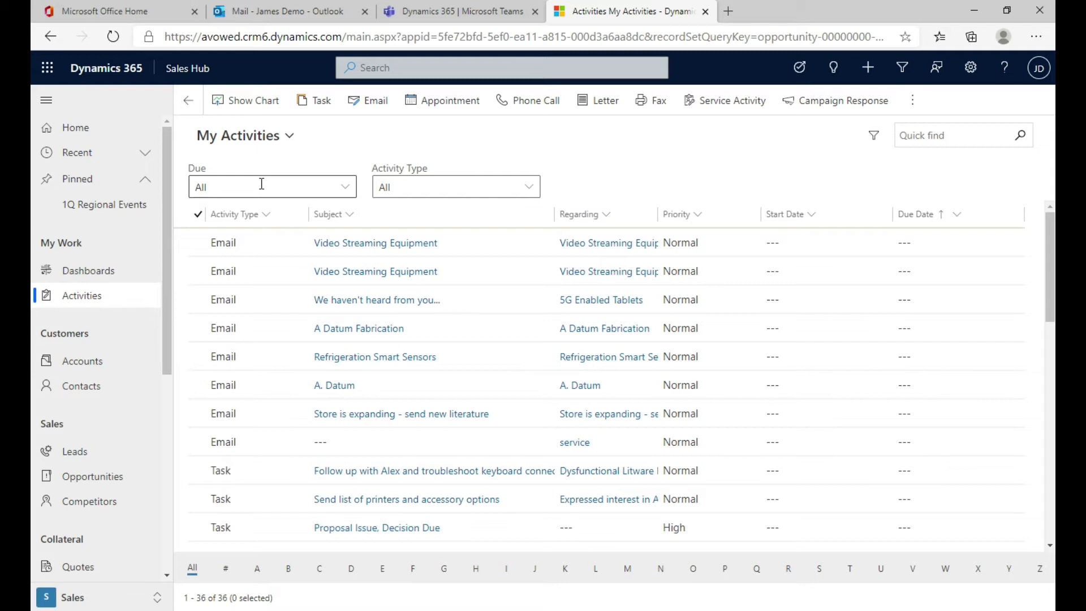
- Open the A. Datum account from My Active Accounts and switch its form to Sales Insights
left_click(98, 370)
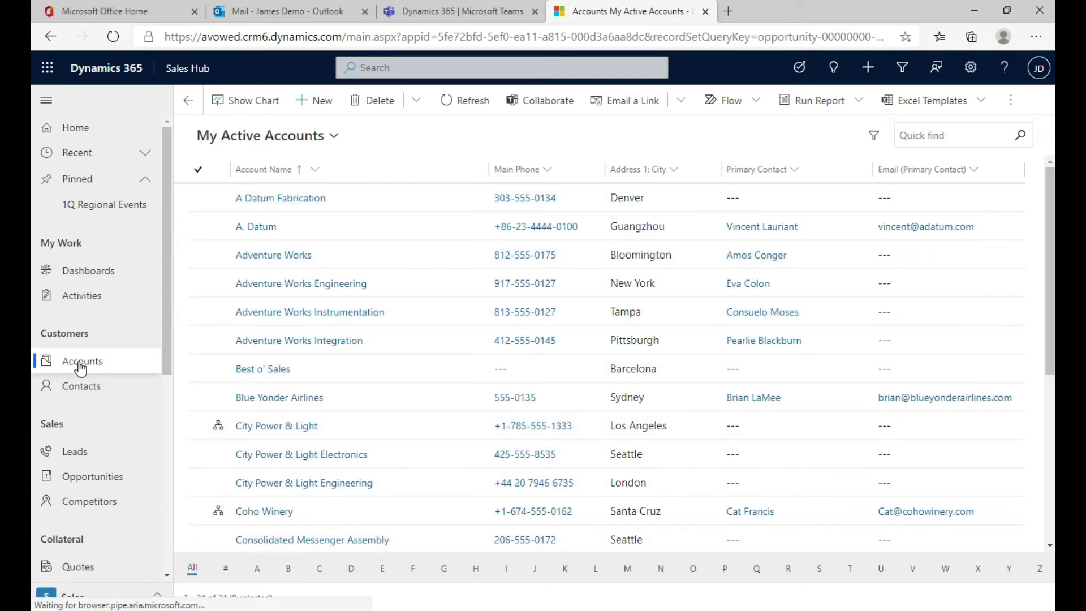
left_click(249, 227)
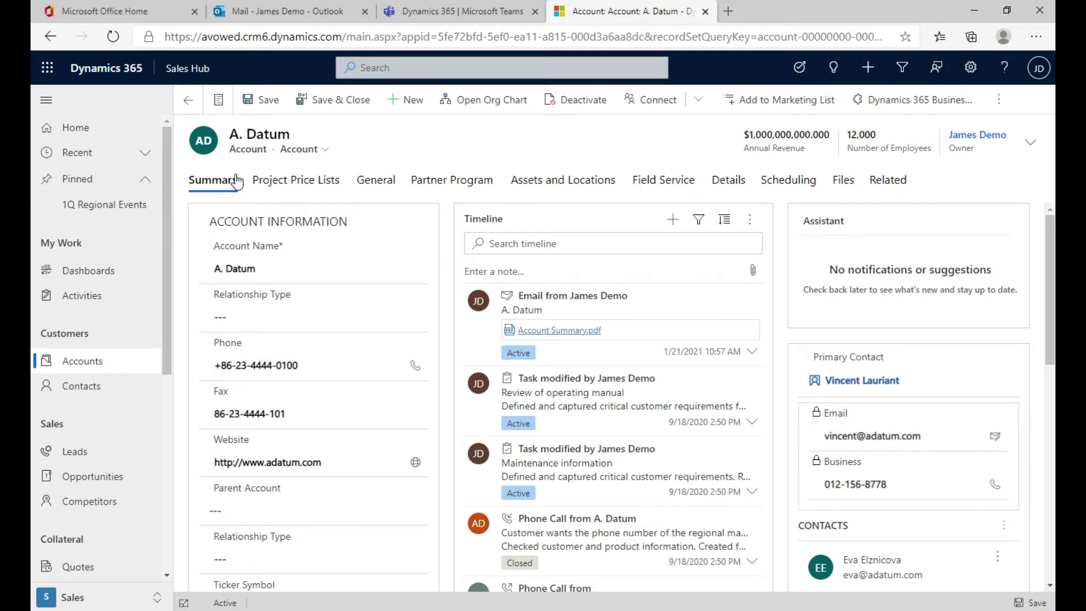
left_click(288, 149)
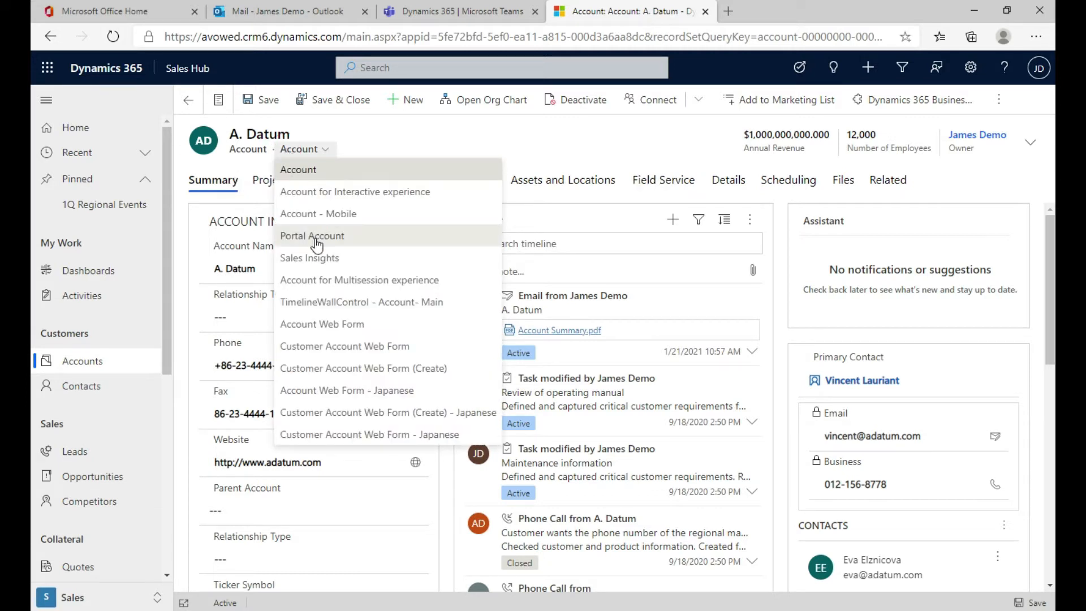
left_click(314, 258)
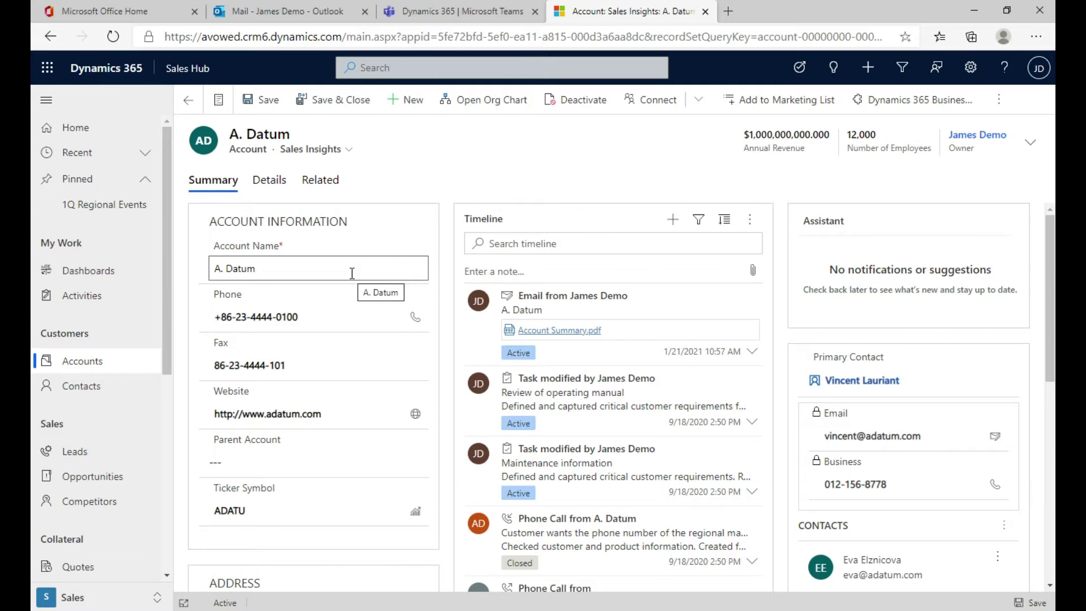
- Examine the account's summary, including its company information, address, timeline, primary contact, contacts and recent opportunities
scroll(353, 288, "down", 4)
scroll(354, 361, "down", 4)
scroll(435, 382, "up", 8)
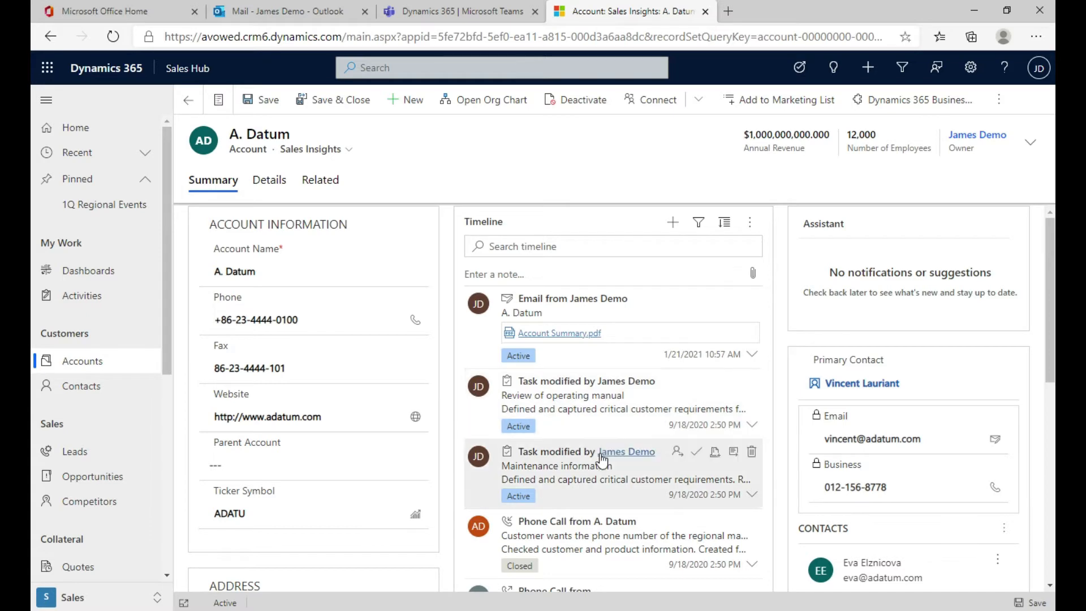
scroll(885, 334, "down", 2)
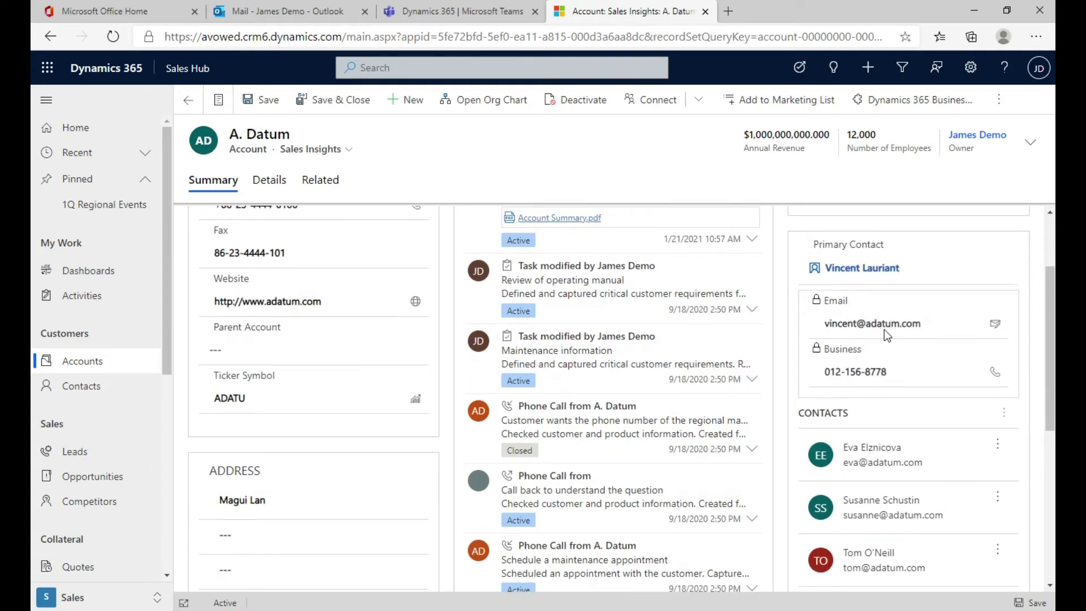
scroll(893, 339, "down", 2)
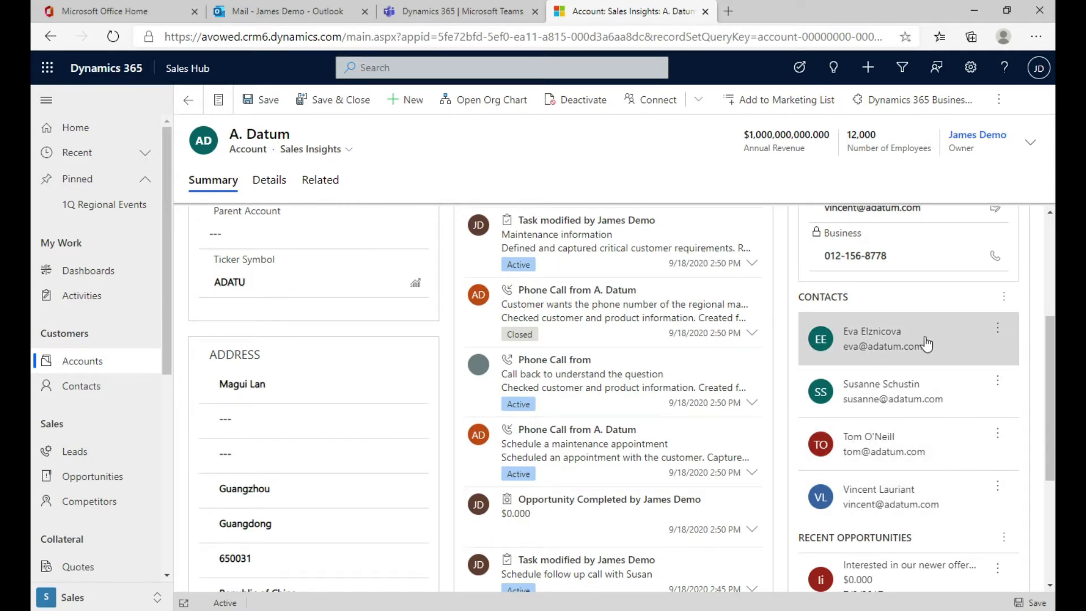
scroll(892, 431, "down", 3)
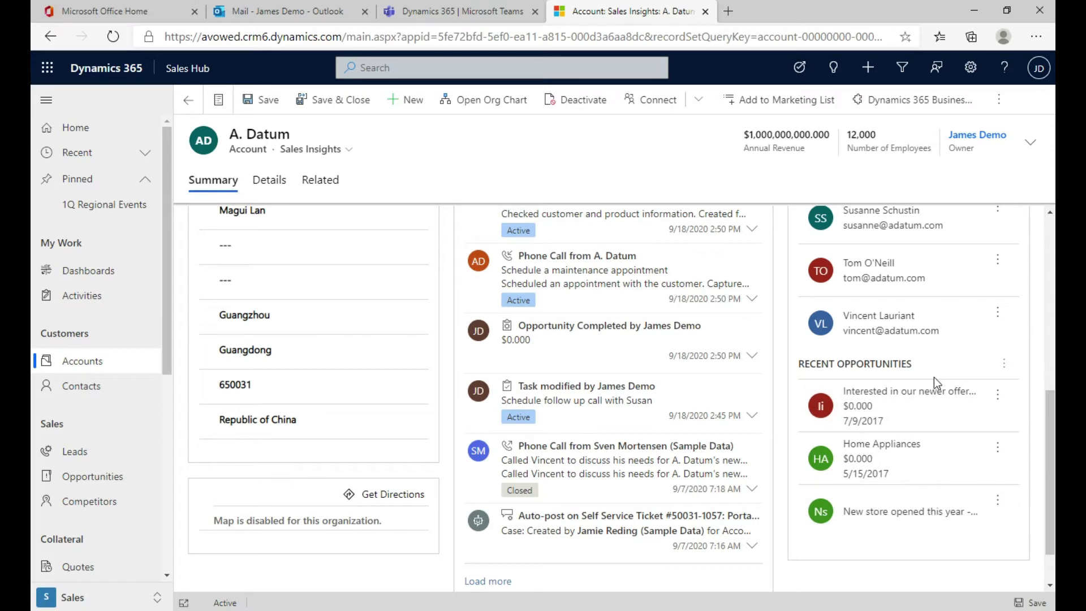
scroll(905, 432, "up", 3)
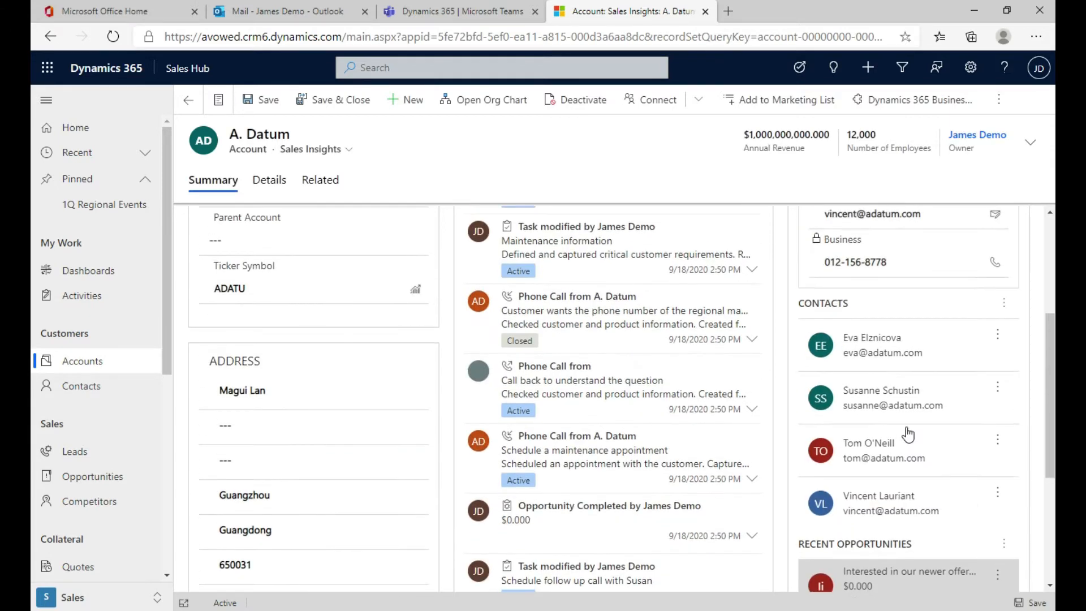
scroll(907, 433, "up", 4)
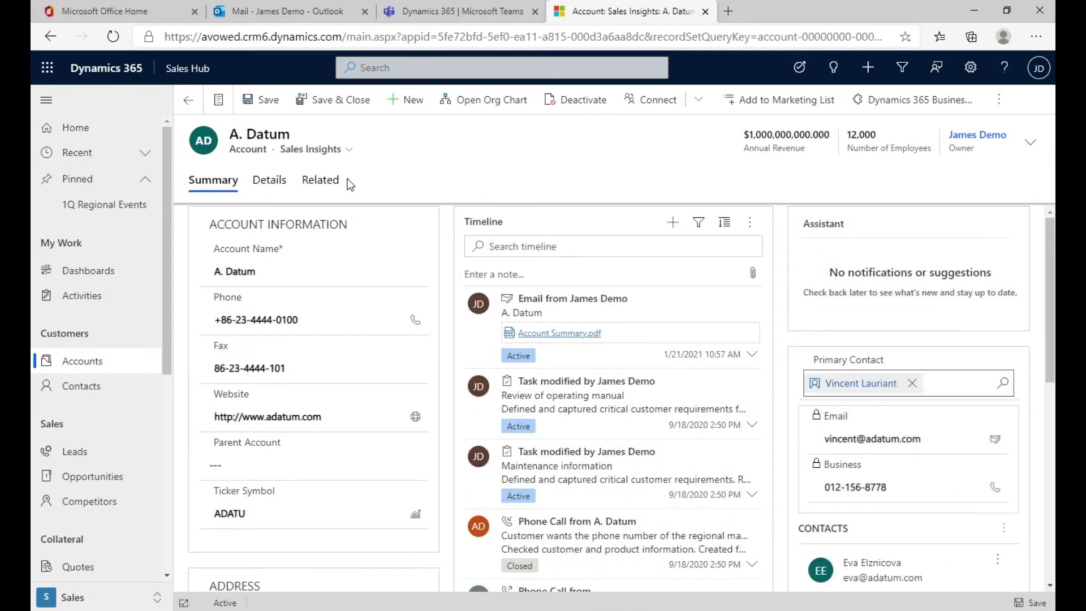
- View the account's details and open its related Documents
left_click(270, 180)
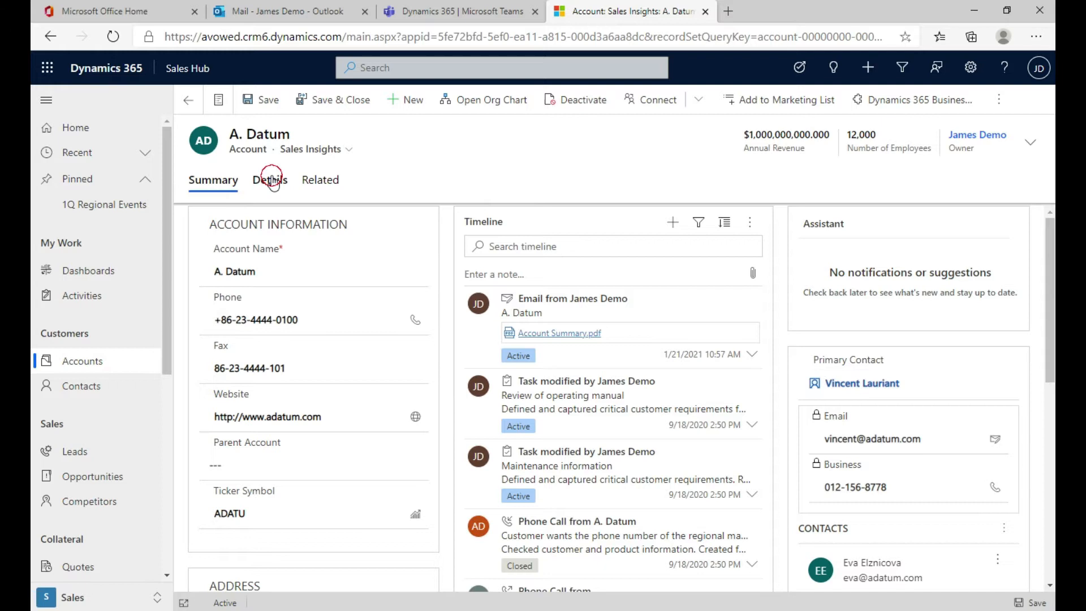
left_click(321, 179)
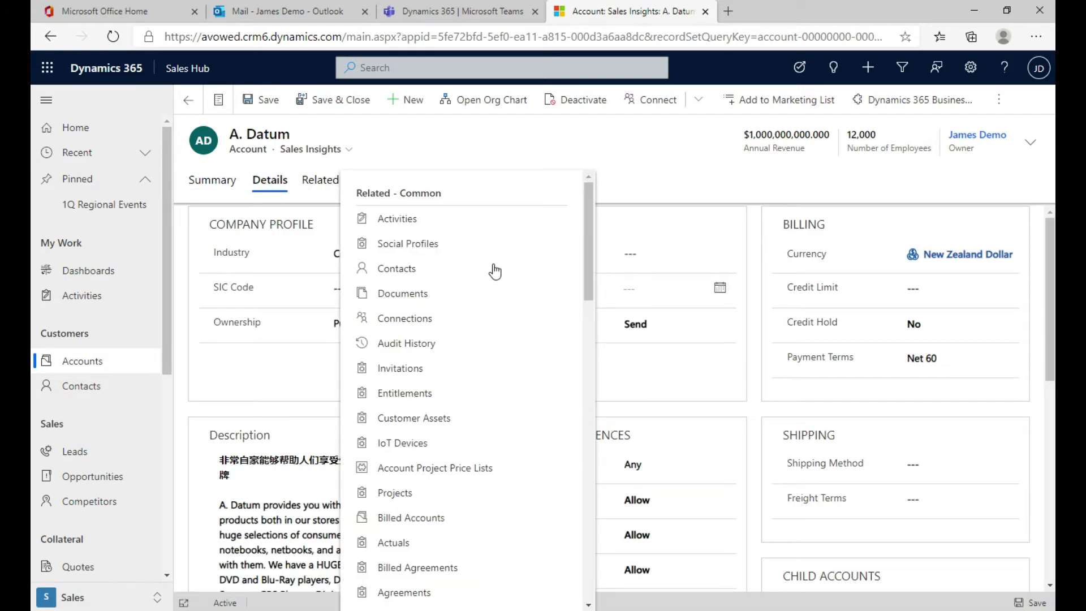
left_click(419, 302)
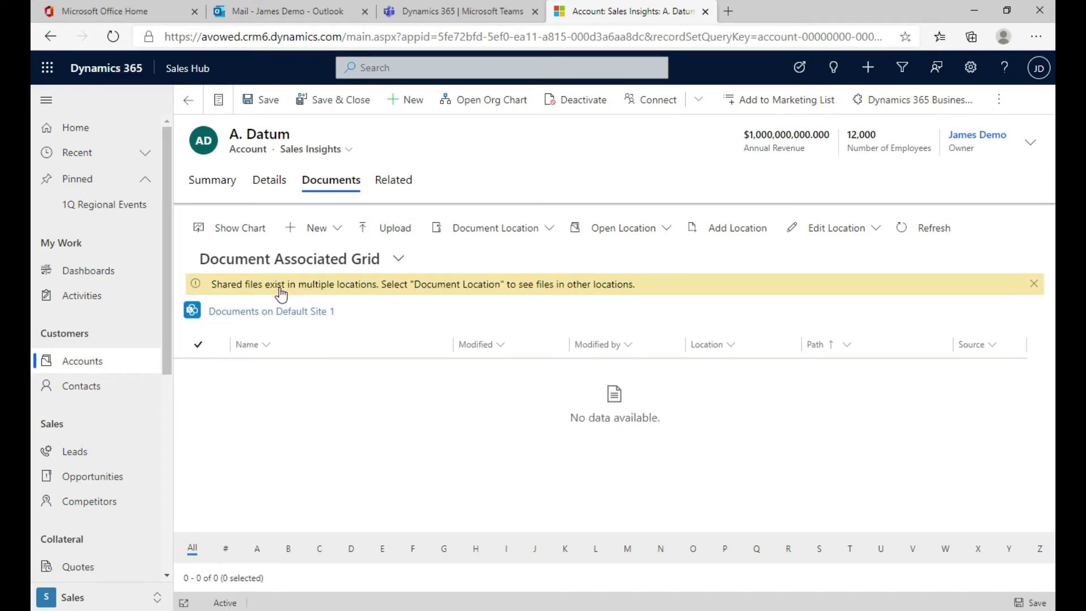
- Upload the Won Revenue Excel file from Downloads to the account's documents
left_click(398, 232)
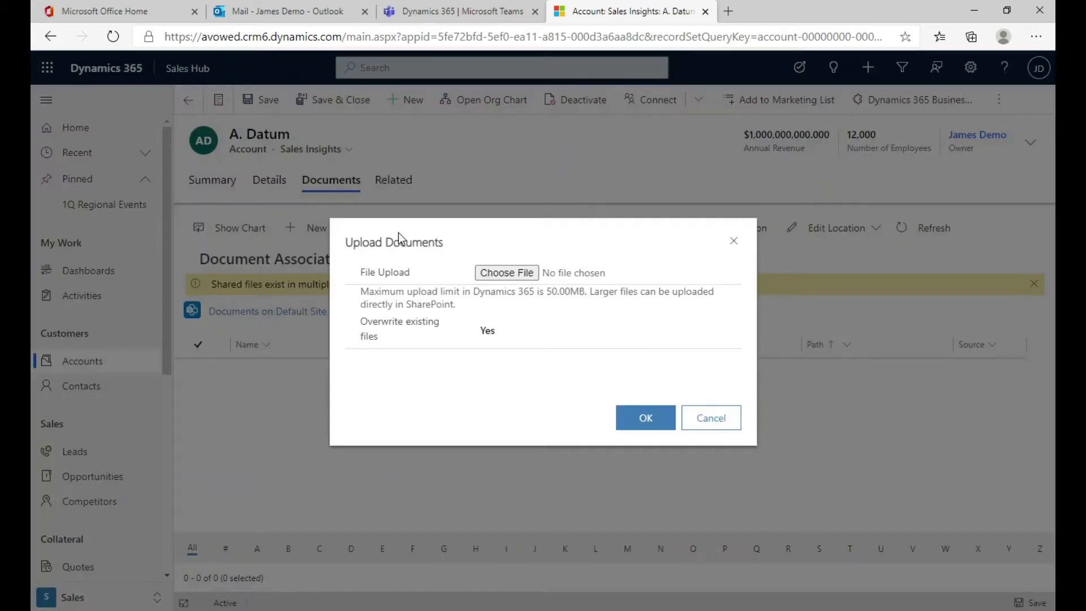
left_click(501, 275)
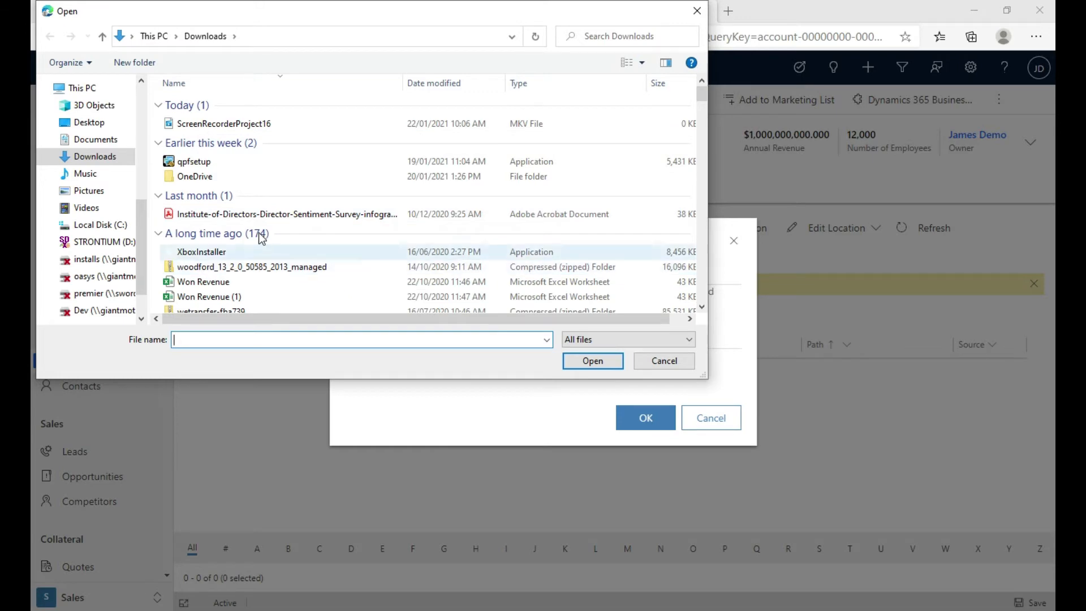
double_click(218, 282)
left_click(644, 430)
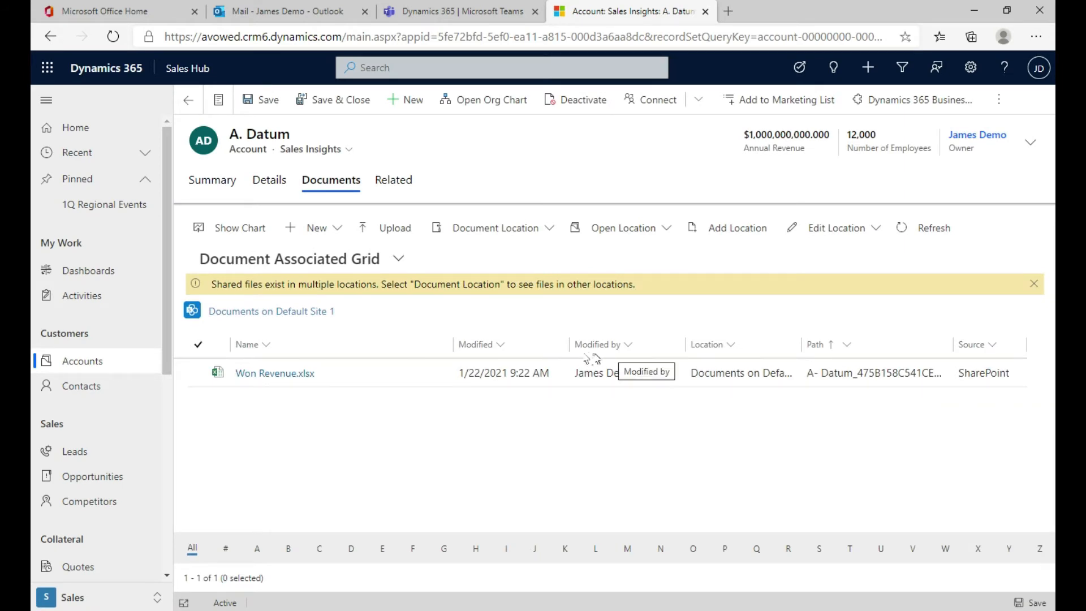
- View the account's SharePoint folder at Documents on Default Site 1, and close it to return to the account
left_click(633, 228)
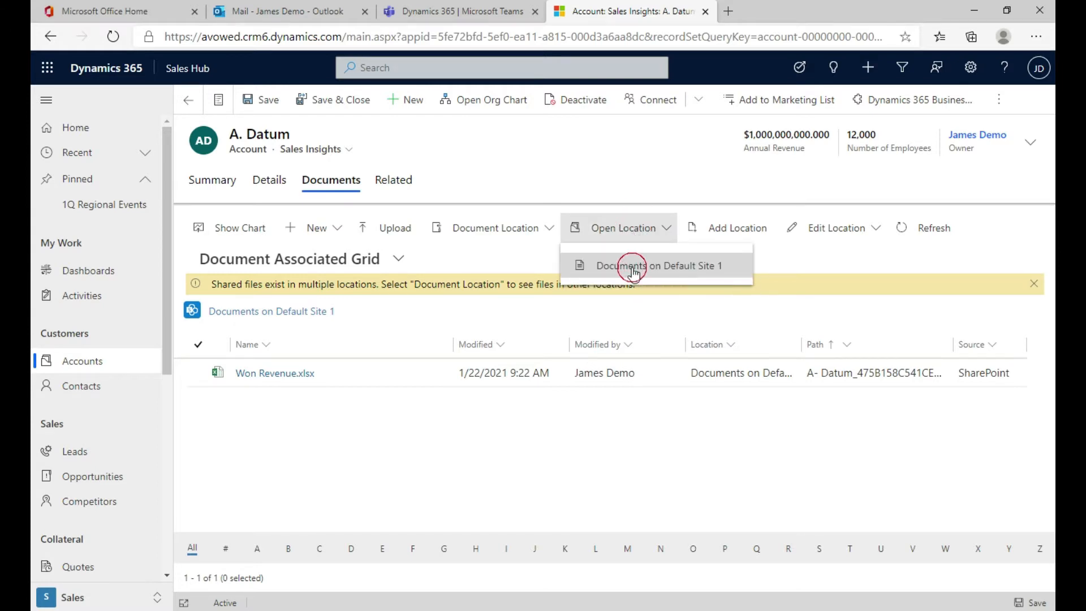
left_click(632, 269)
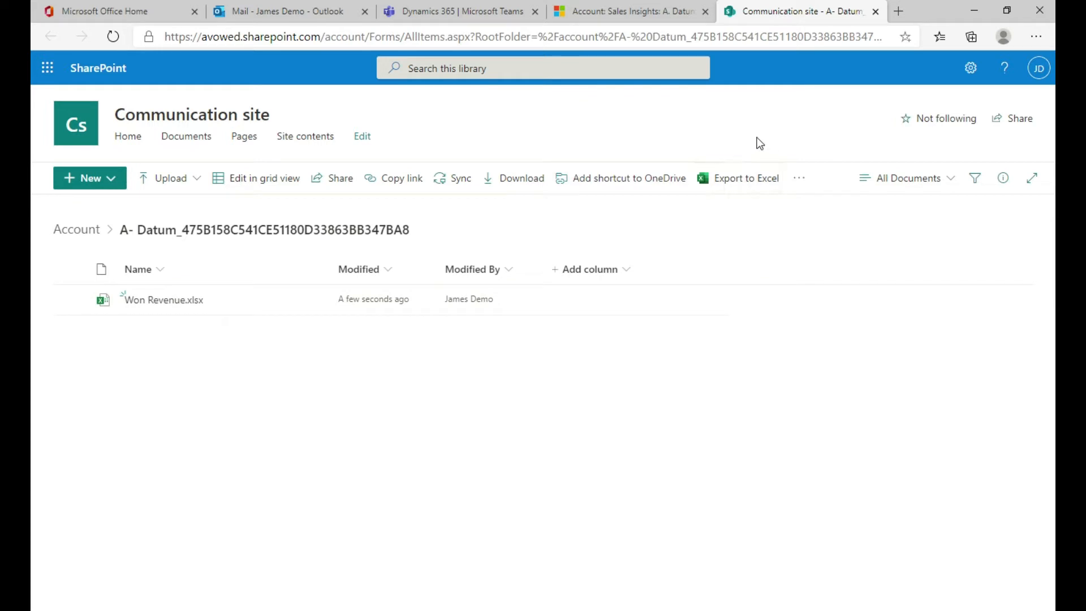
left_click(875, 11)
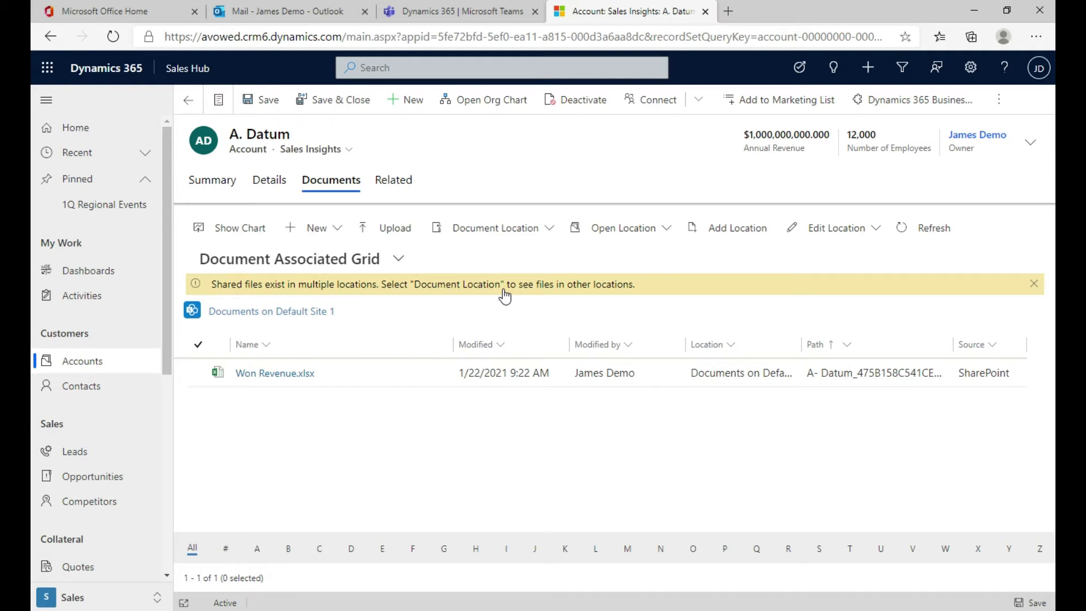
- Return to the account's summary and look over the additional commands available for the record
left_click(222, 187)
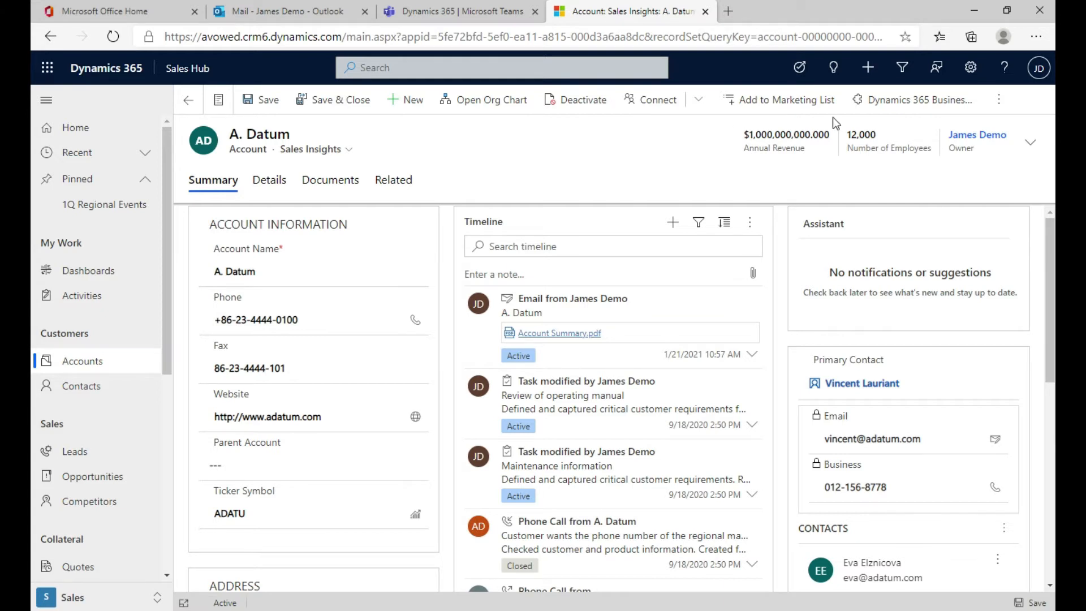
left_click(998, 107)
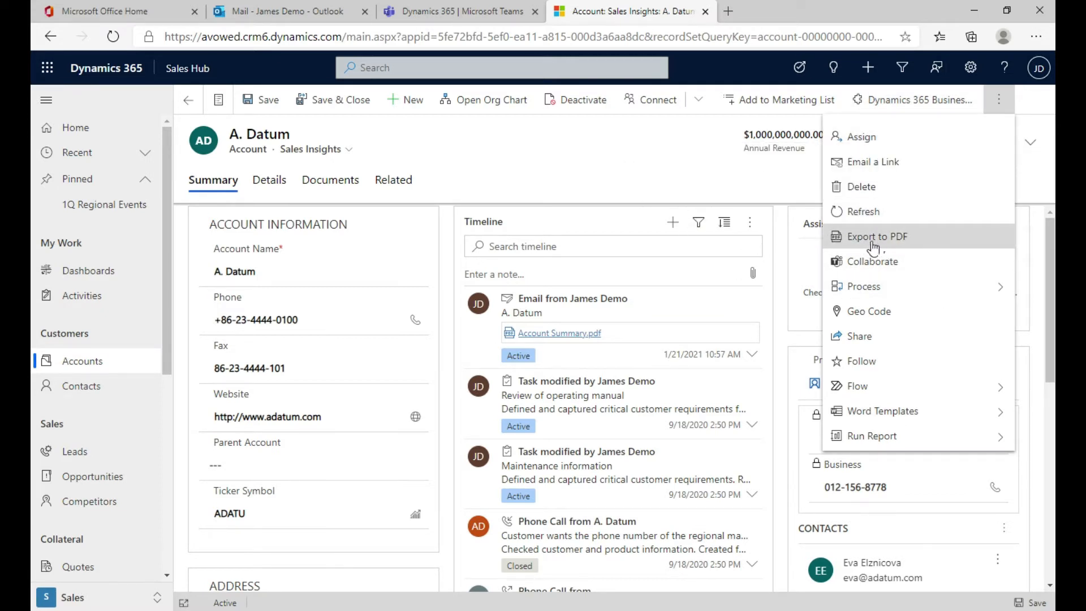
left_click(651, 188)
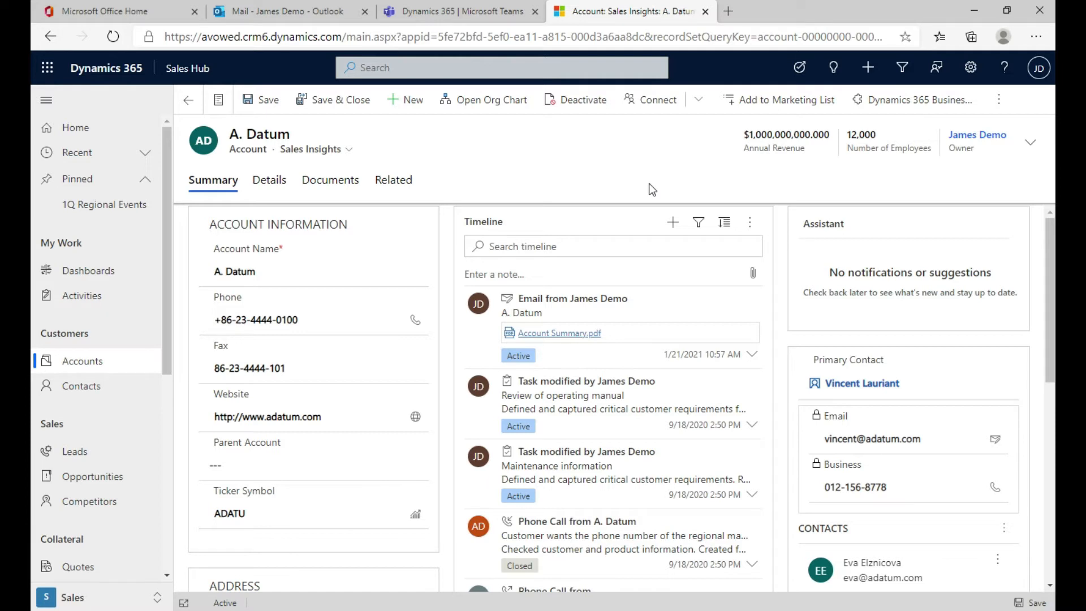
- Start a new email from the account's timeline, expand it to full size, and discard the draft
left_click(673, 224)
left_click(762, 286)
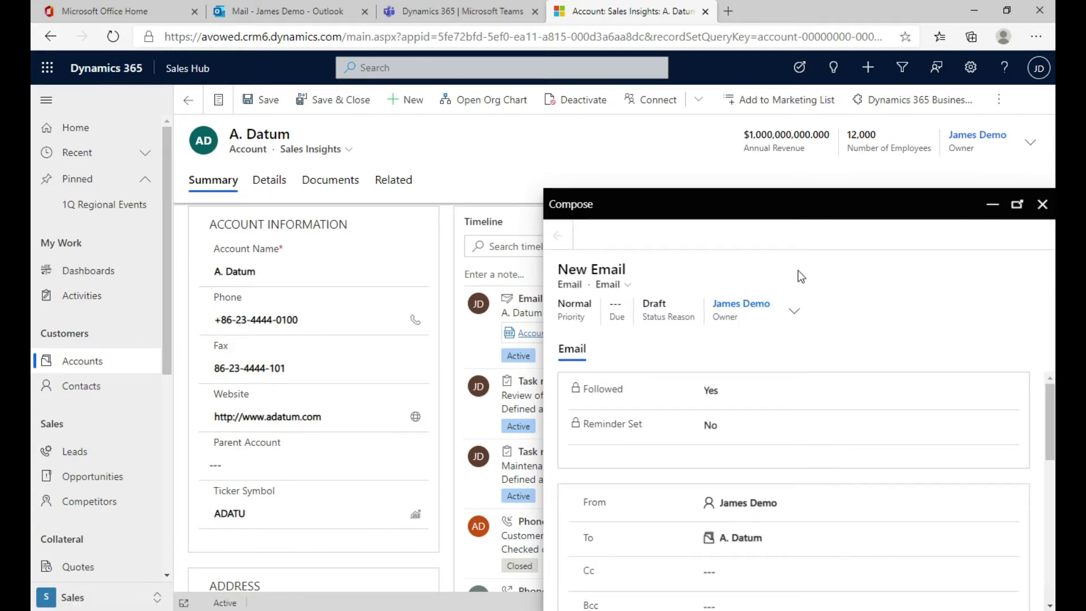
left_click(1016, 204)
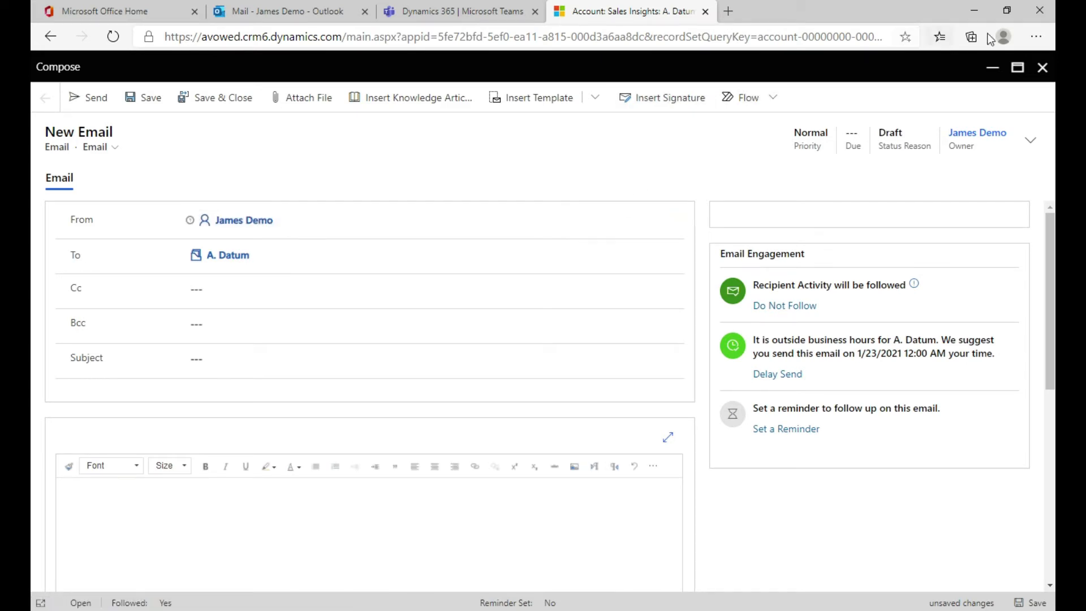
left_click(1041, 68)
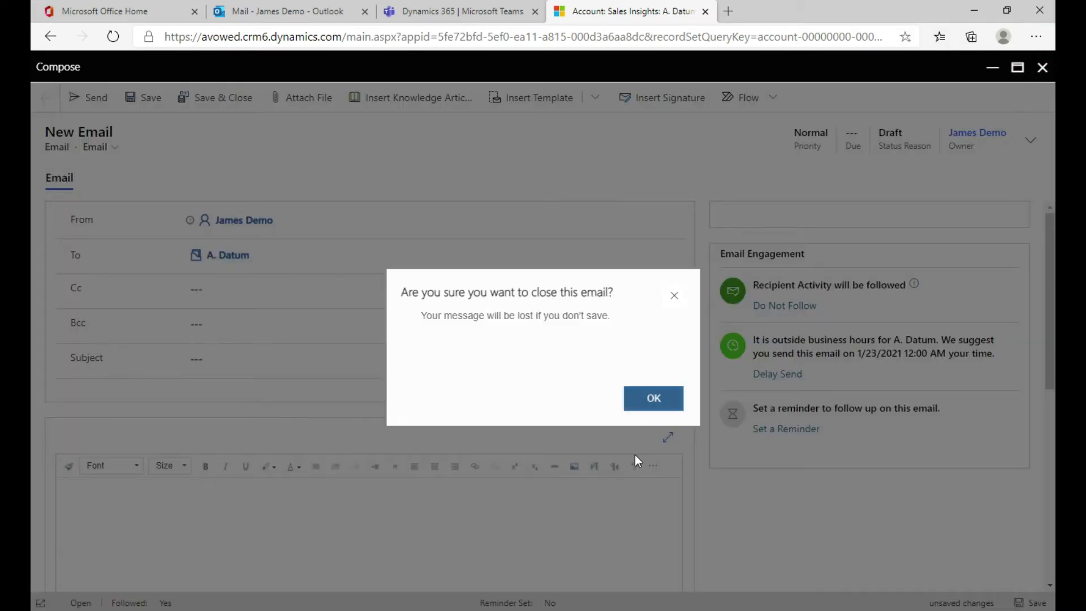
left_click(663, 404)
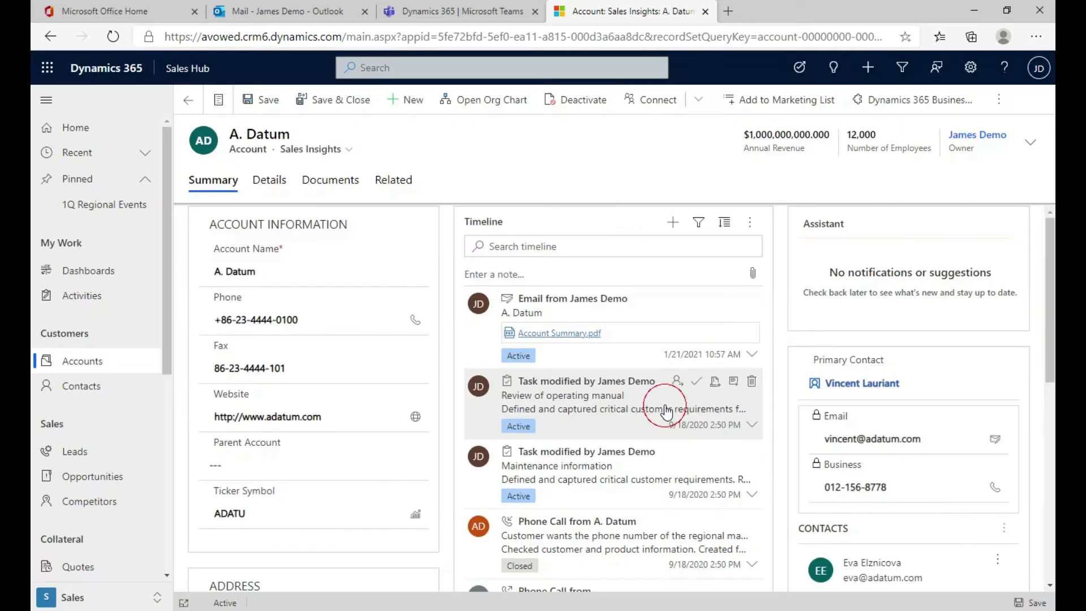
- Export the account to PDF with the Account Summary template and review the generated pages in the preview
left_click(998, 113)
left_click(886, 242)
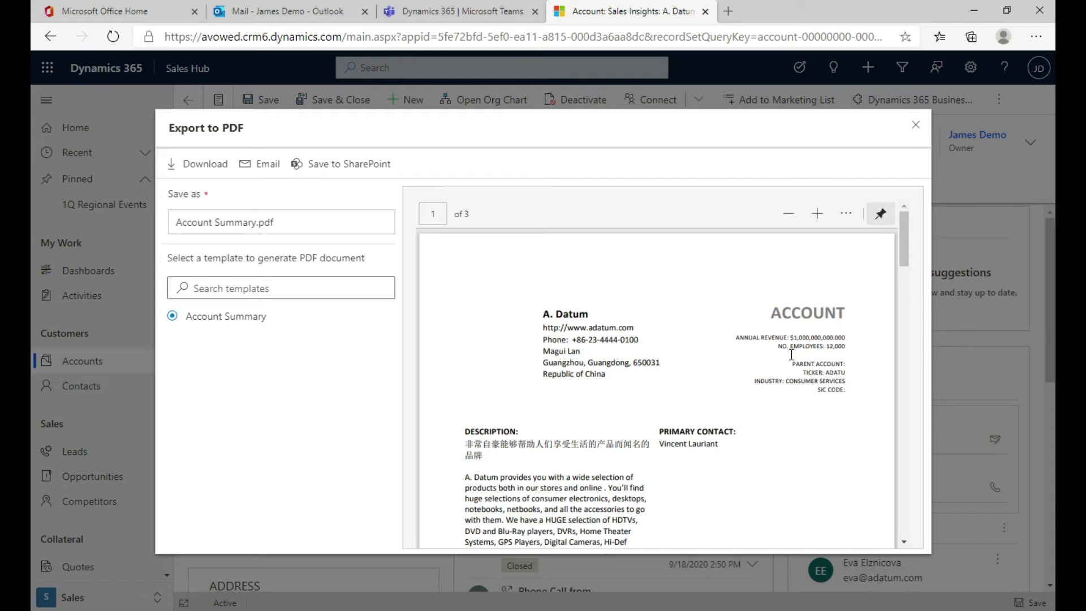
scroll(761, 355, "down", 10)
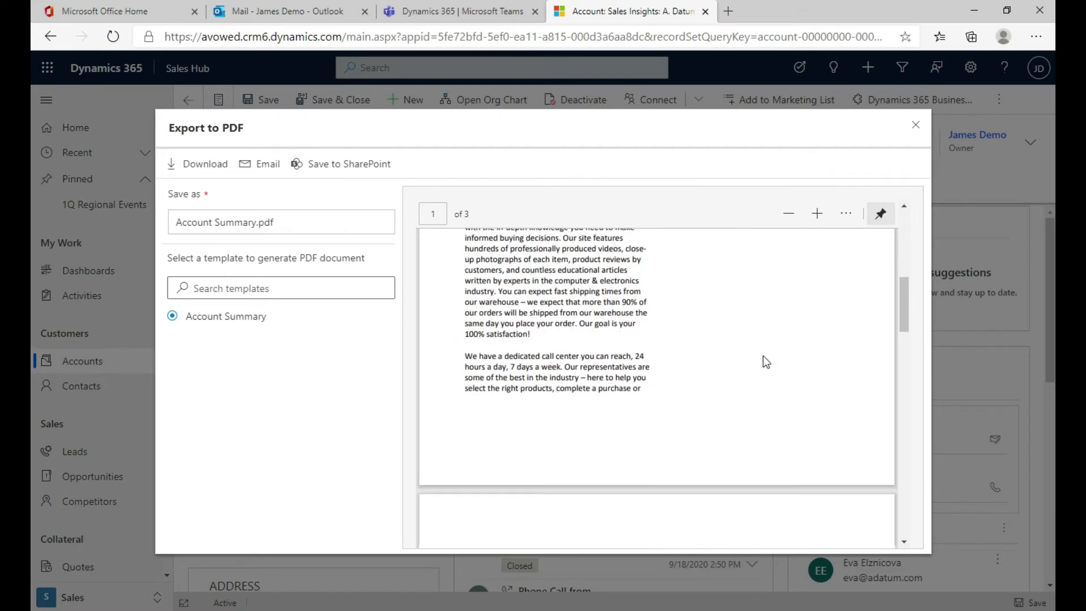
scroll(764, 356, "down", 10)
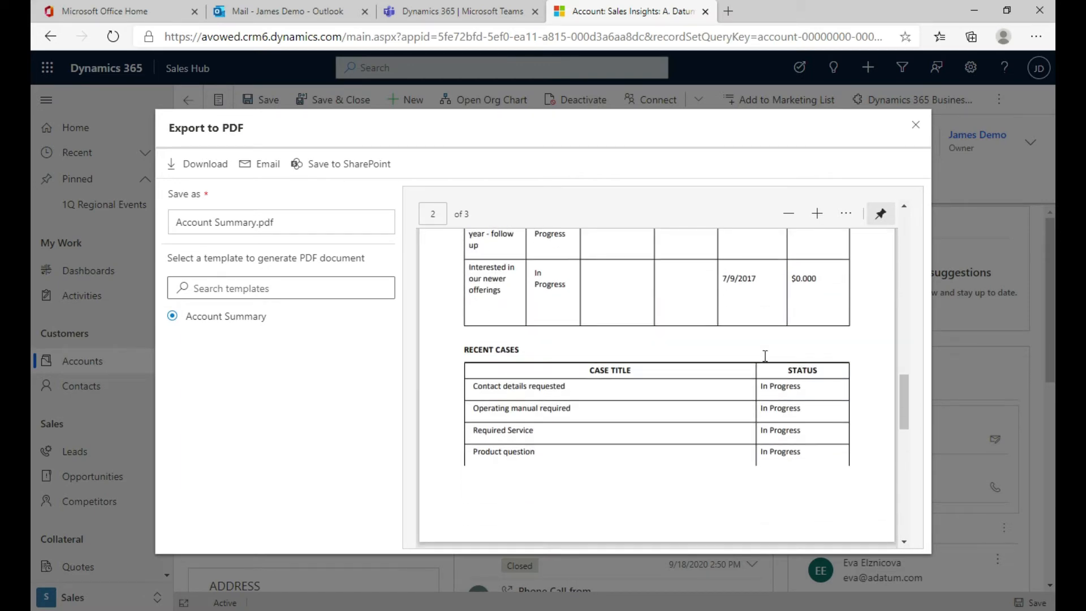
scroll(765, 355, "up", 15)
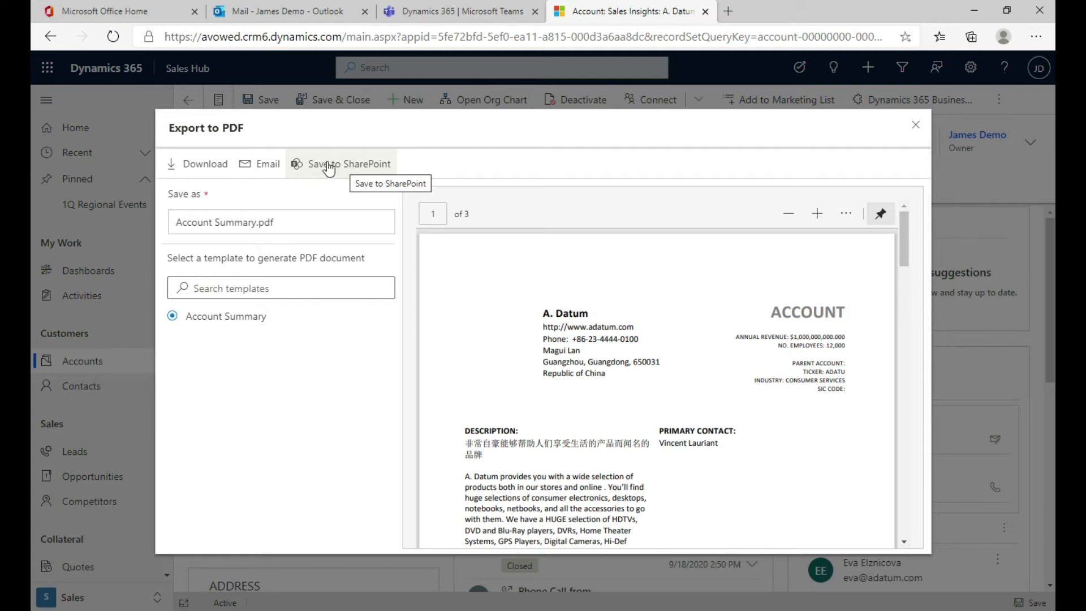
- Email the Account Summary PDF, expand the draft to full size, and add a recent contact as recipient
left_click(267, 168)
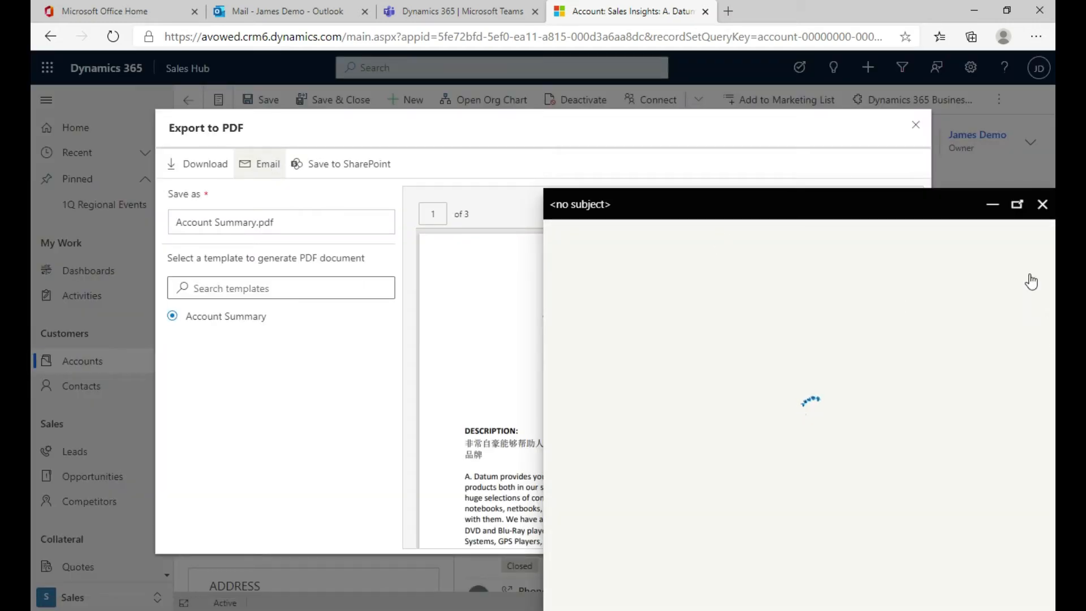
left_click(1016, 205)
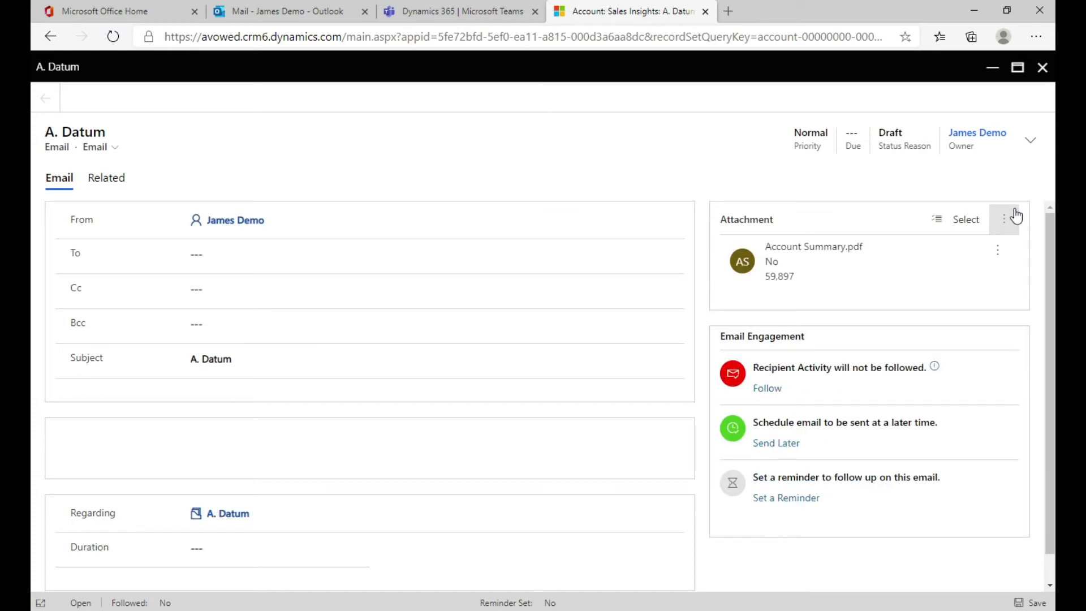
left_click(354, 257)
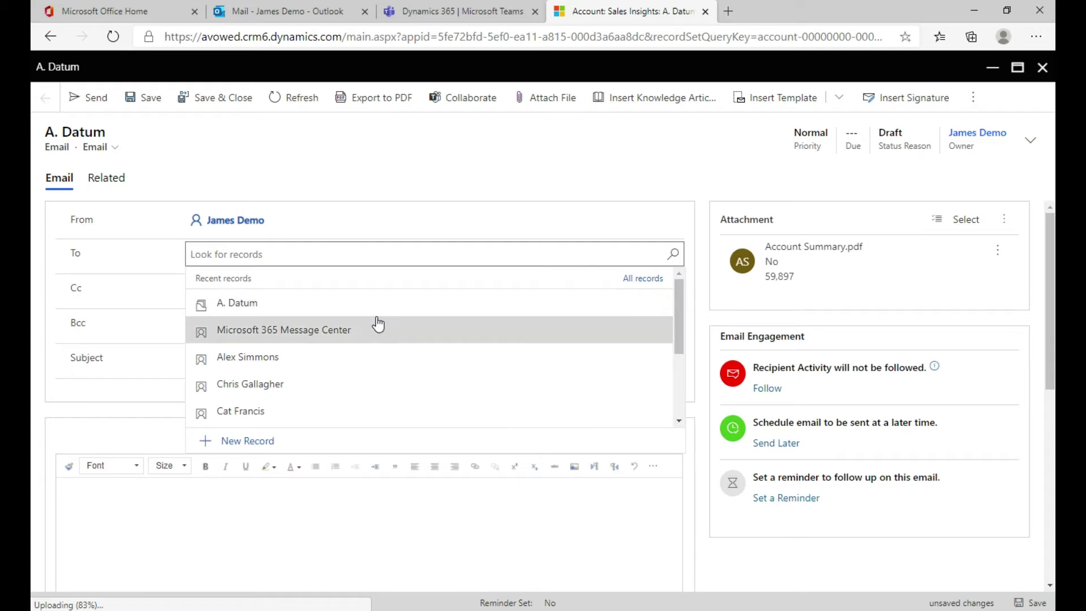
left_click(350, 367)
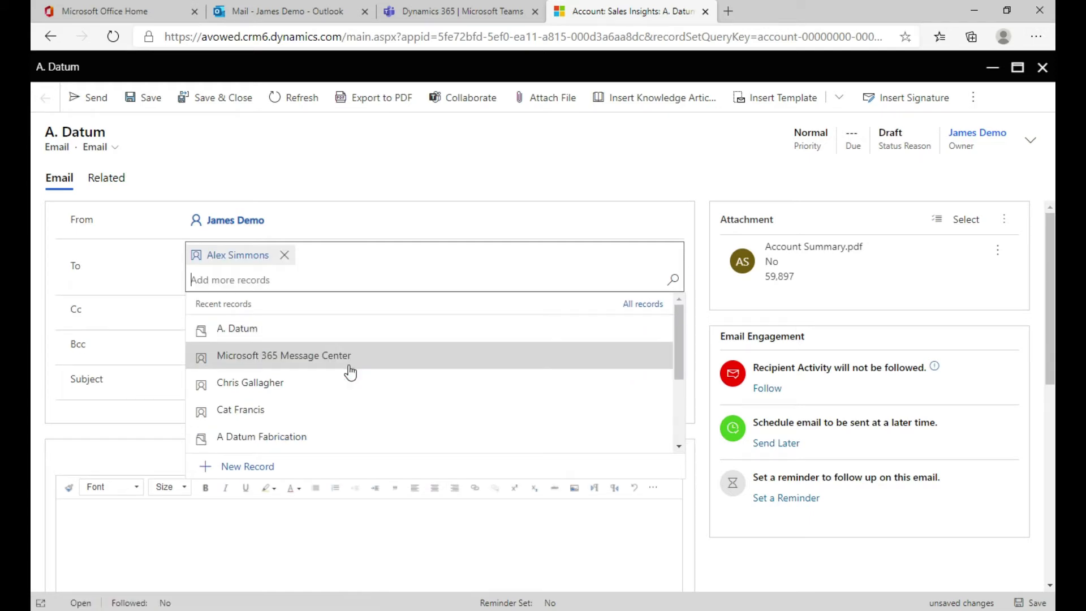
left_click(571, 146)
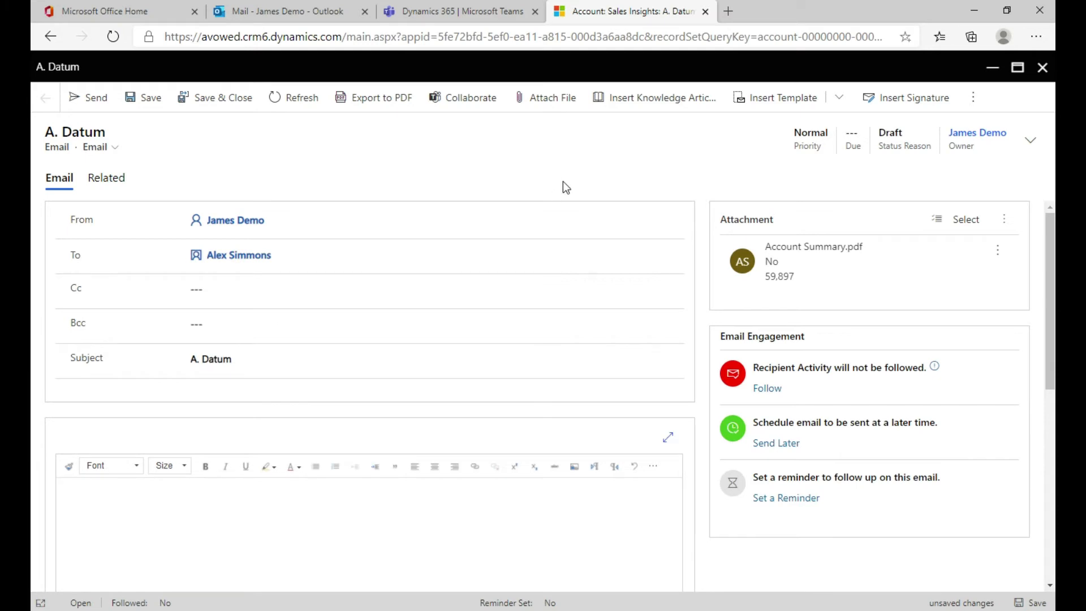
- Apply the Contact Reconnect email template for the To recipient, replacing the subject line with the template's, and review the message body
left_click(839, 97)
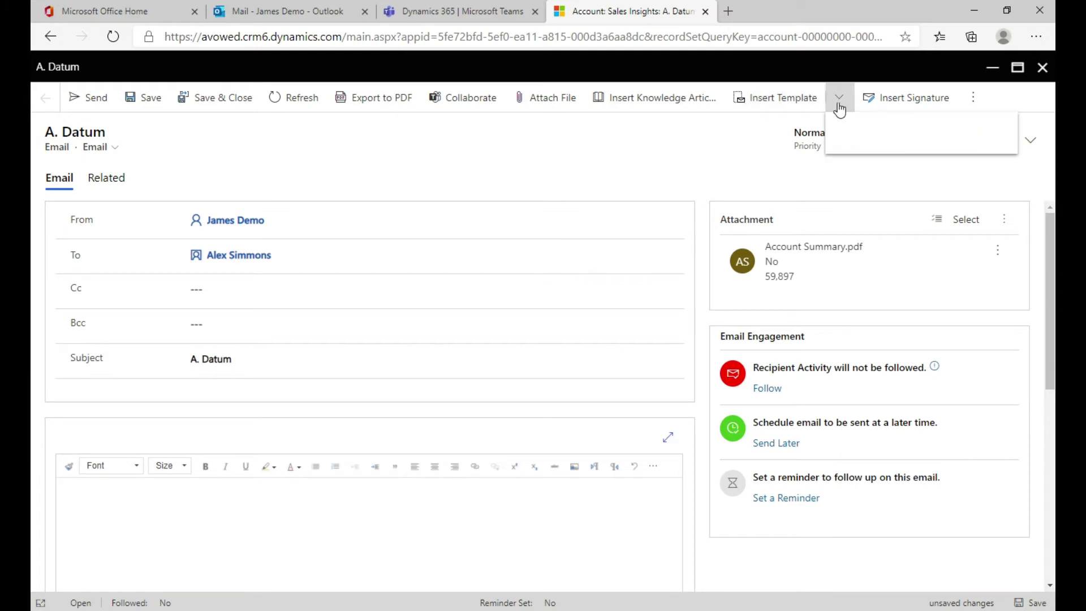
left_click(771, 96)
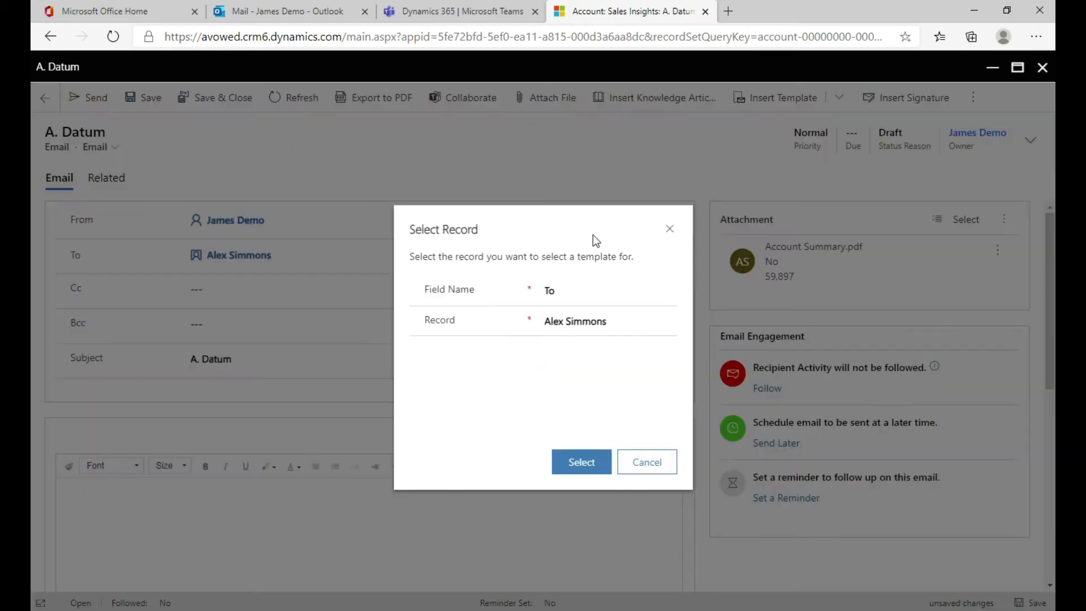
left_click(600, 468)
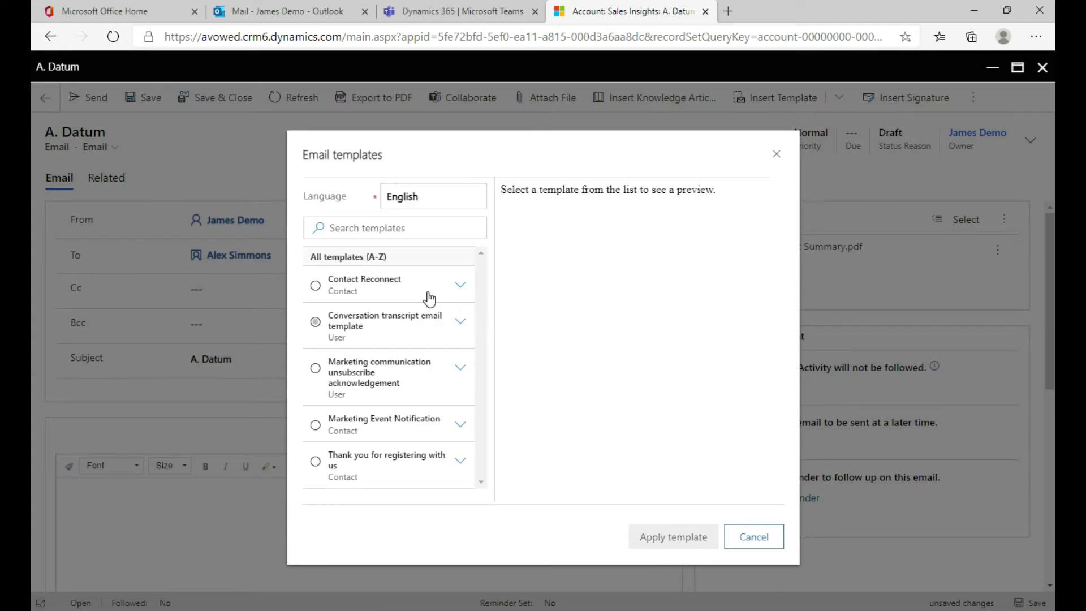
left_click(358, 283)
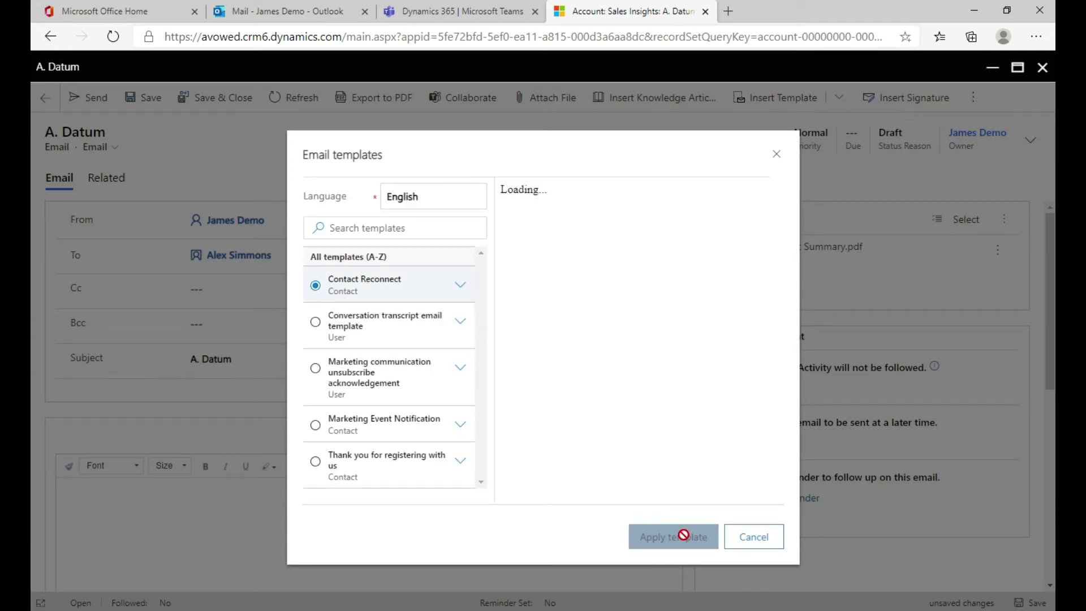
left_click(674, 552)
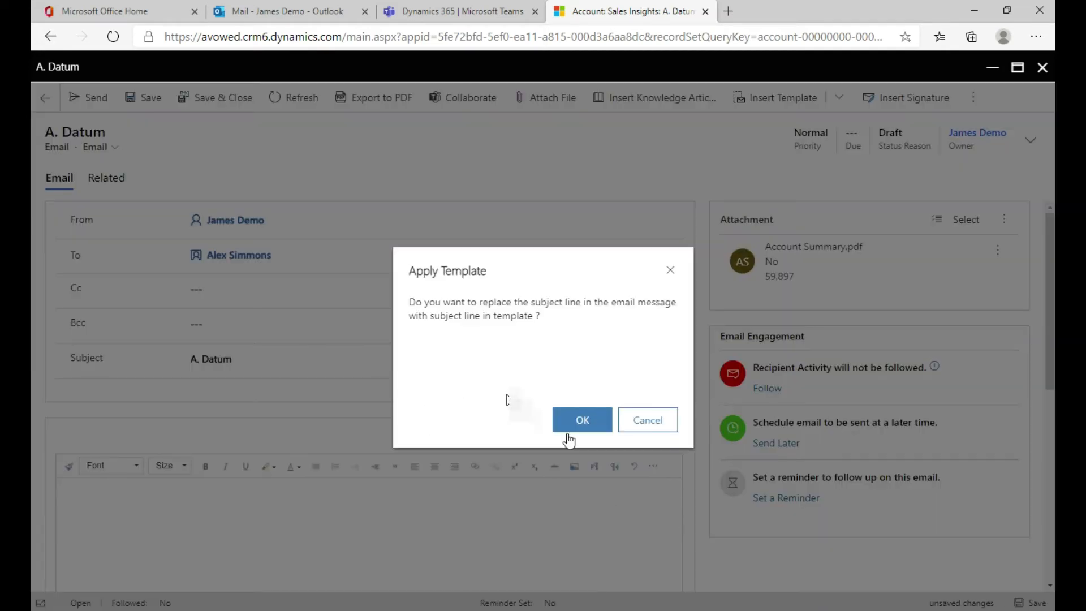
left_click(568, 436)
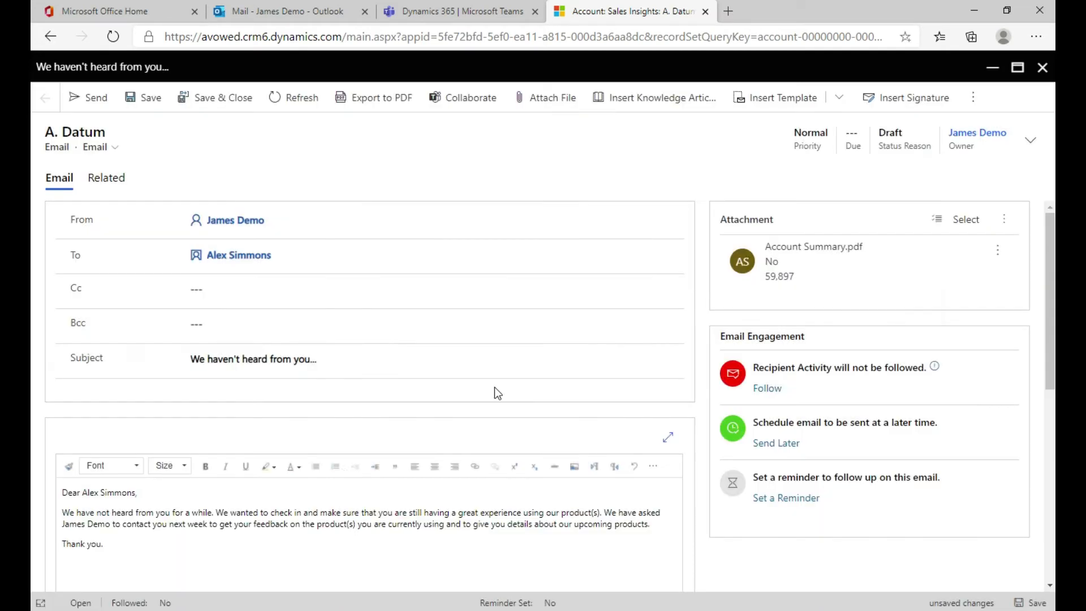
scroll(233, 509, "down", 3)
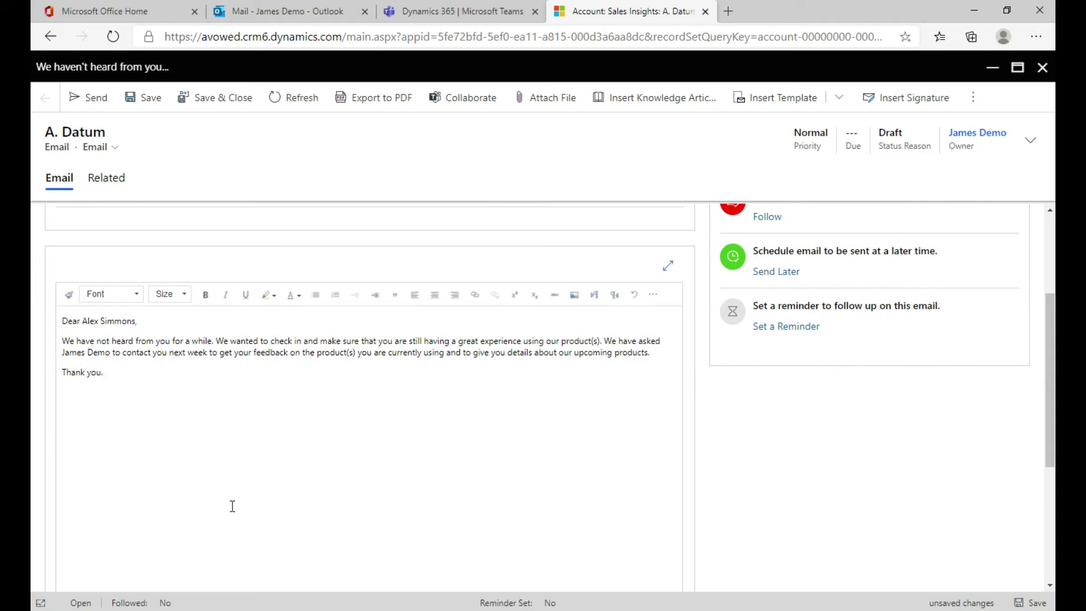
scroll(233, 507, "up", 3)
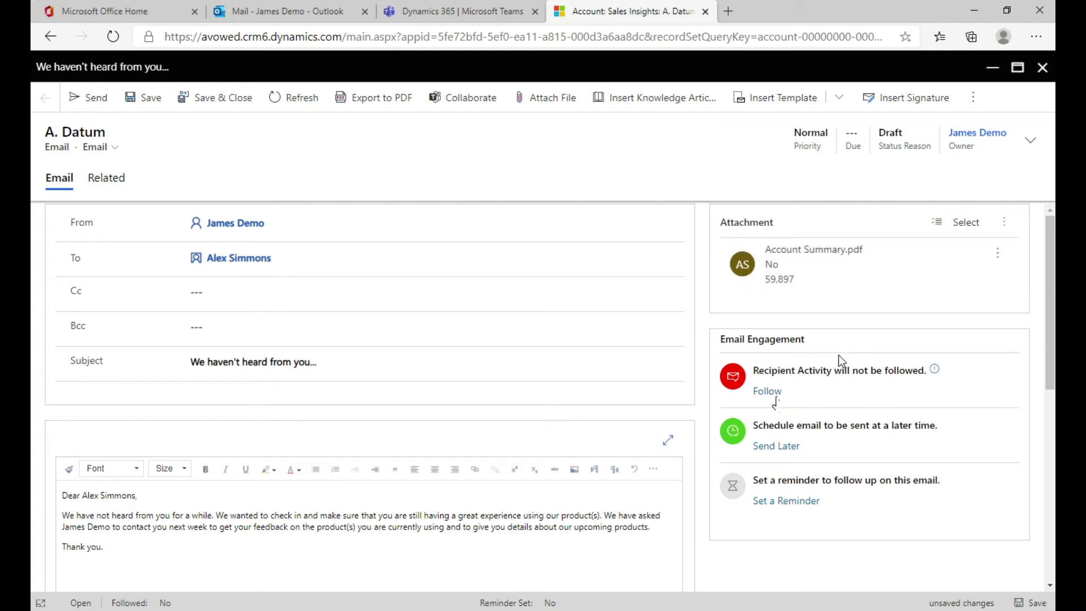
- Follow the recipient's activity on the email and set a reminder with a filler comment for no reply received by 1/24/2021 8:26 AM
left_click(776, 396)
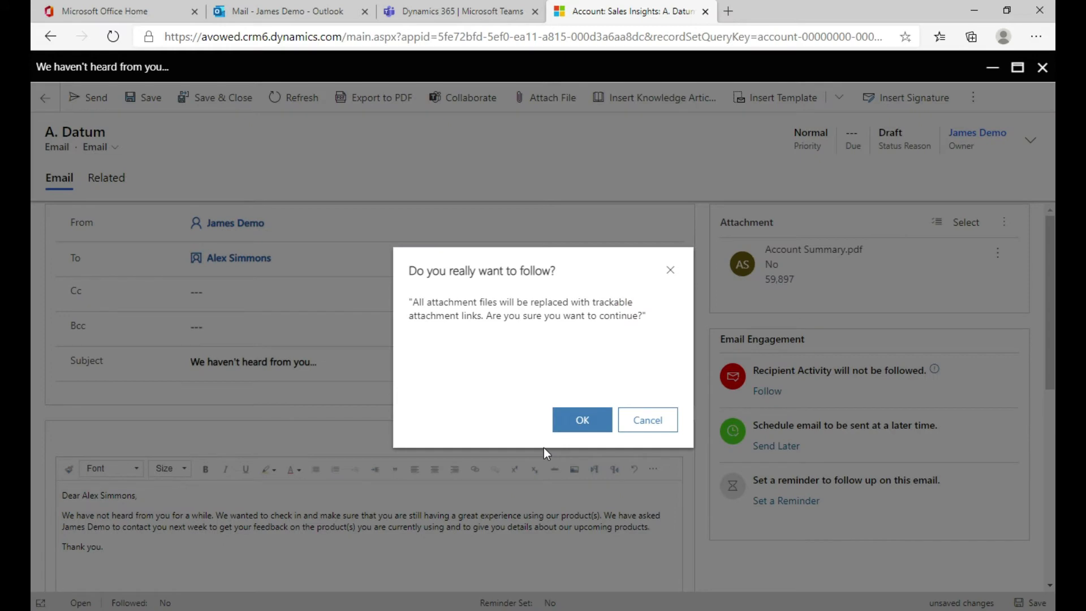
left_click(574, 421)
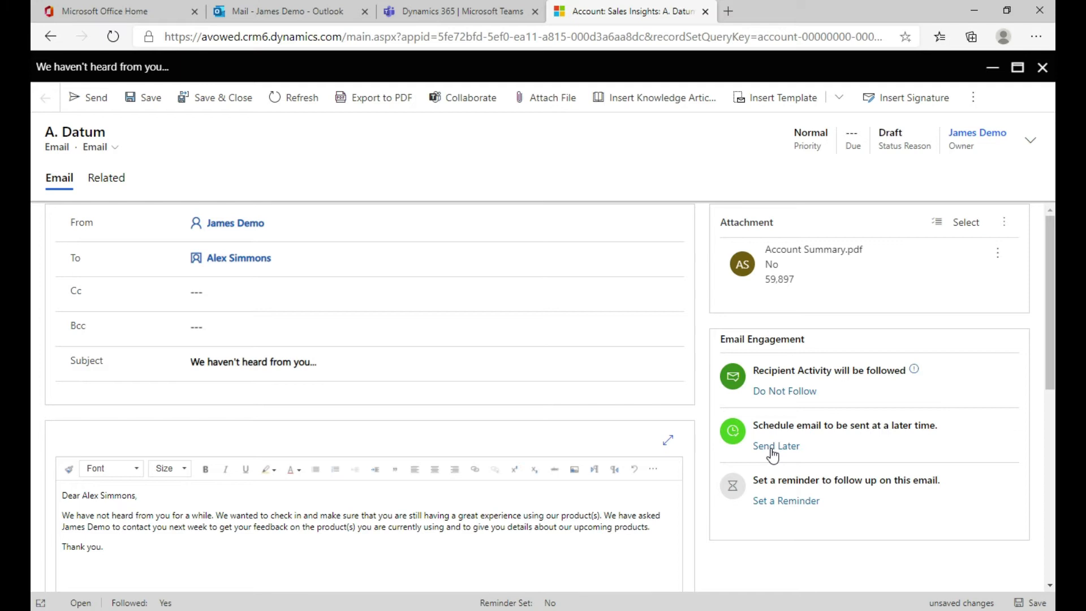
left_click(774, 504)
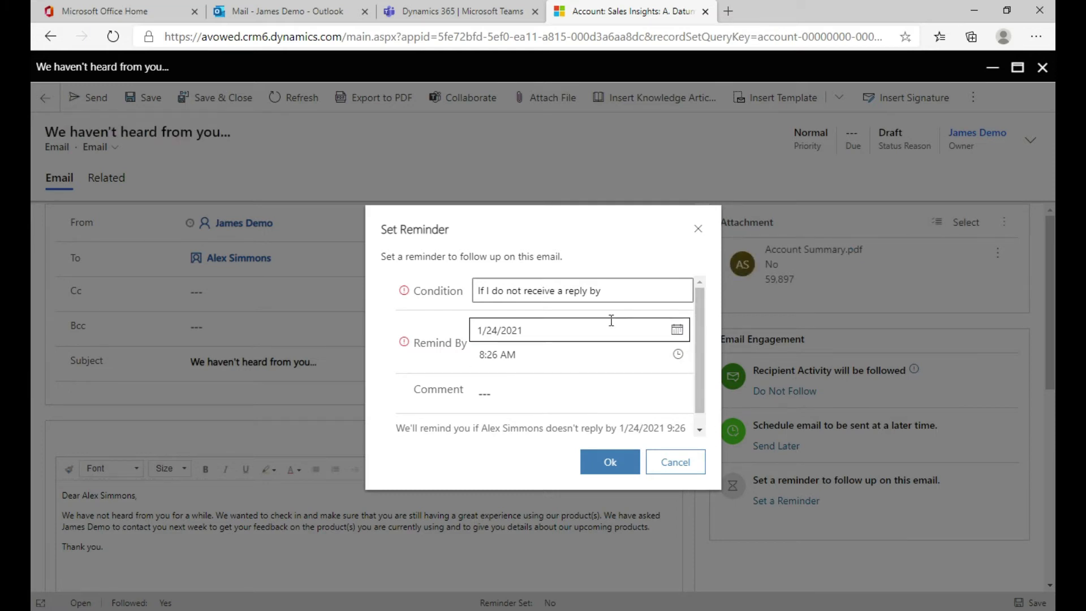
left_click(603, 295)
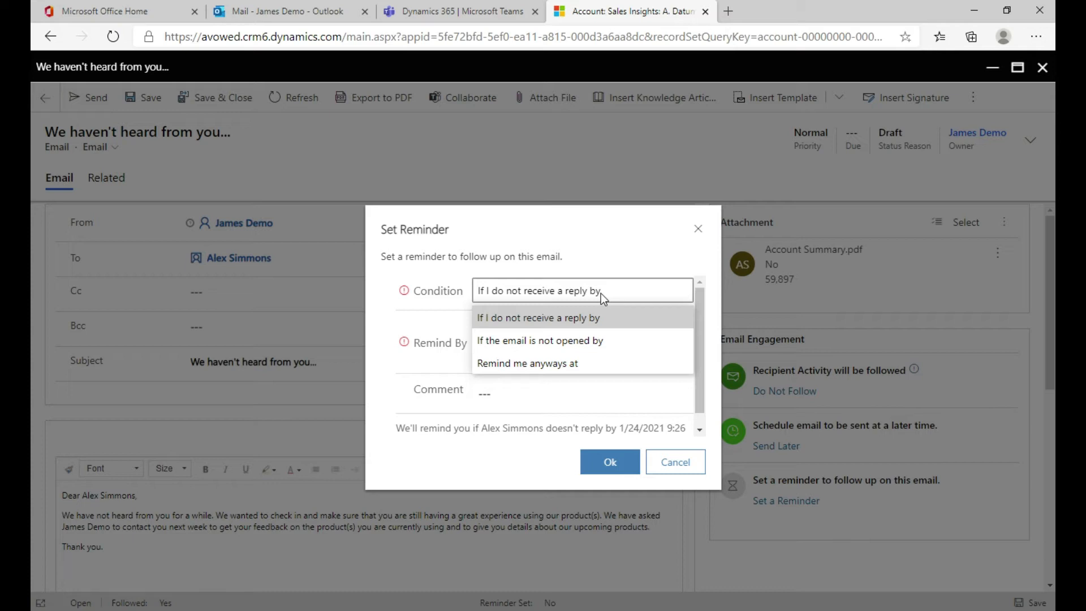
left_click(600, 293)
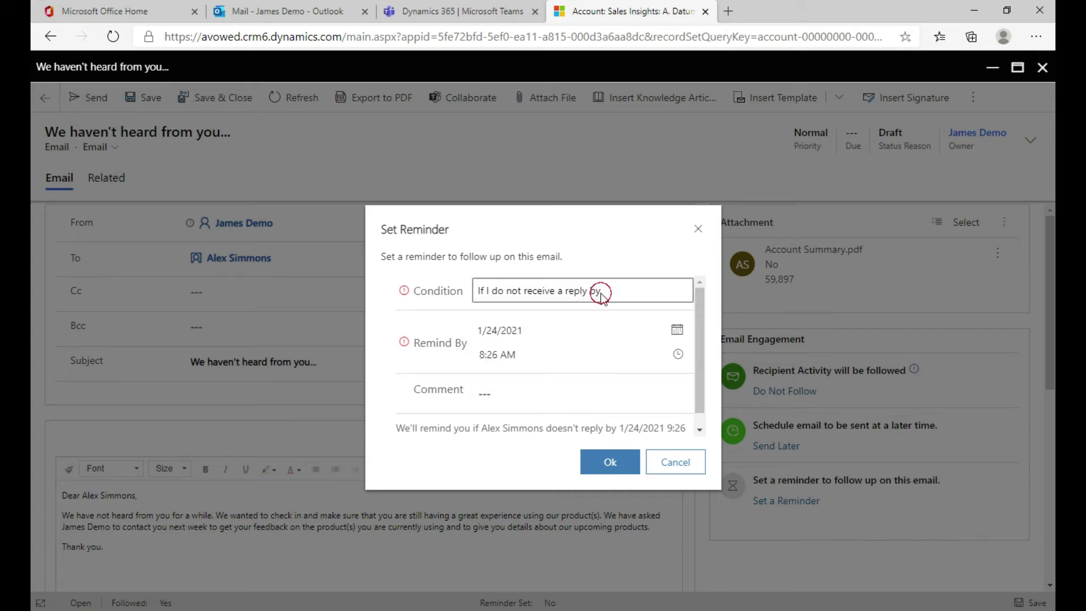
left_click(561, 396)
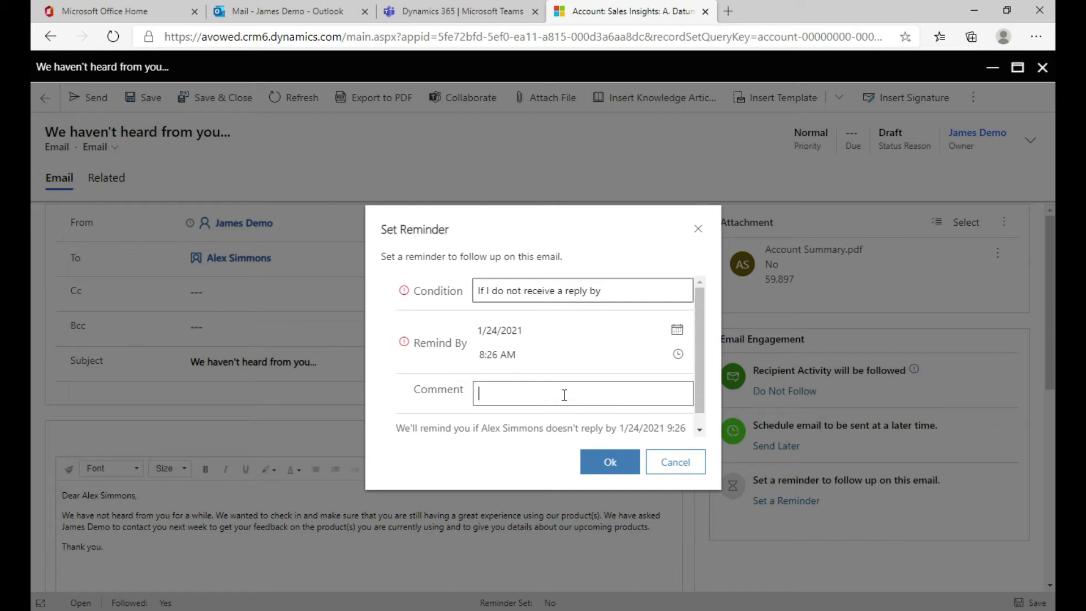
type("yrfdvyrbvdbv")
left_click(590, 460)
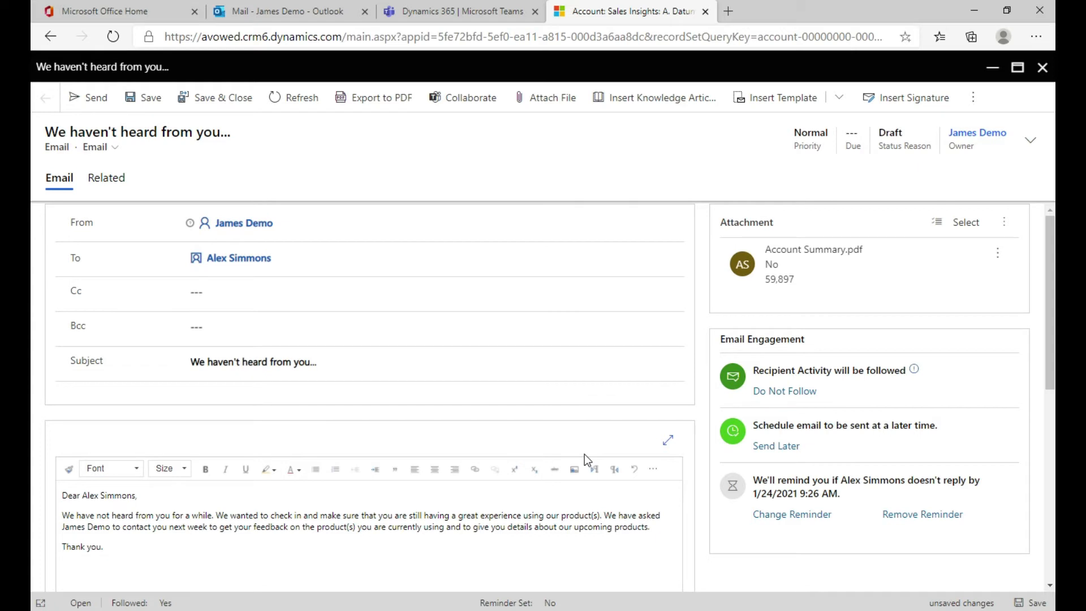
- Close the email, keeping it as a draft, and leave the PDF export to return to the account record
left_click(373, 261)
left_click(1041, 67)
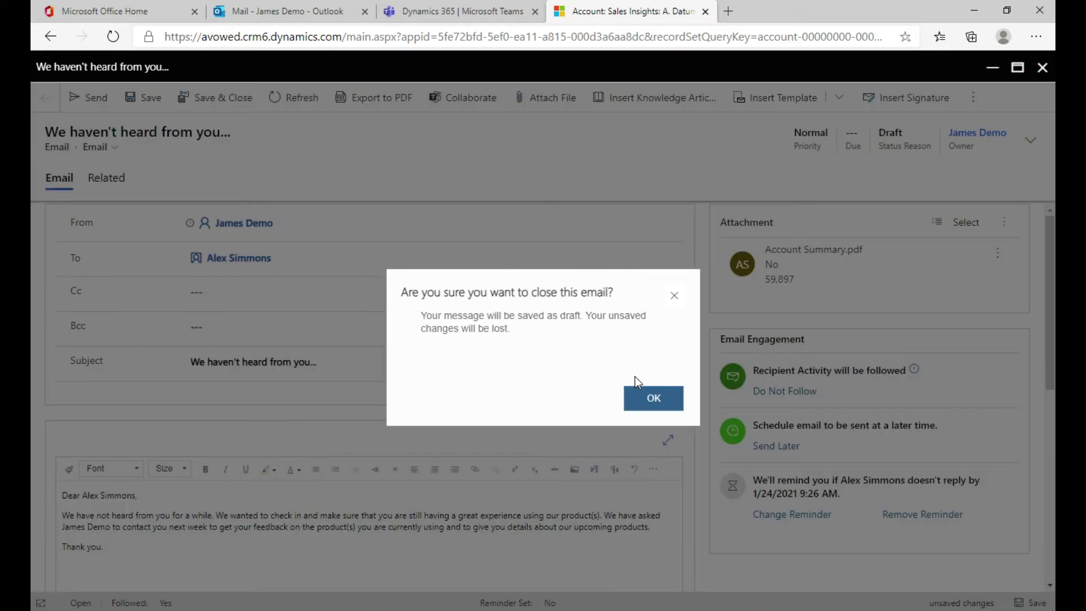
left_click(641, 395)
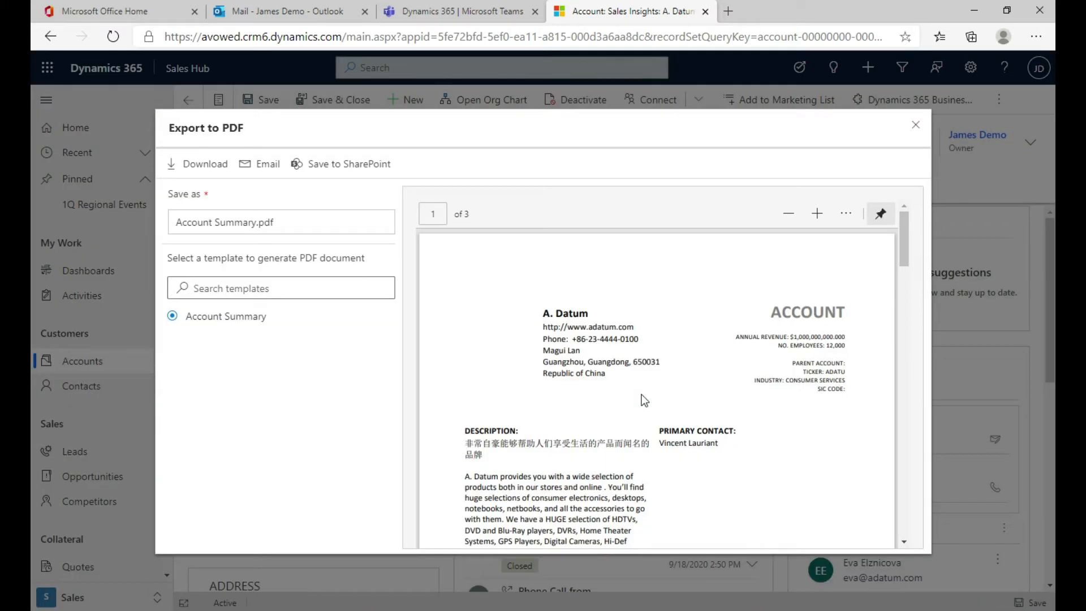
left_click(915, 125)
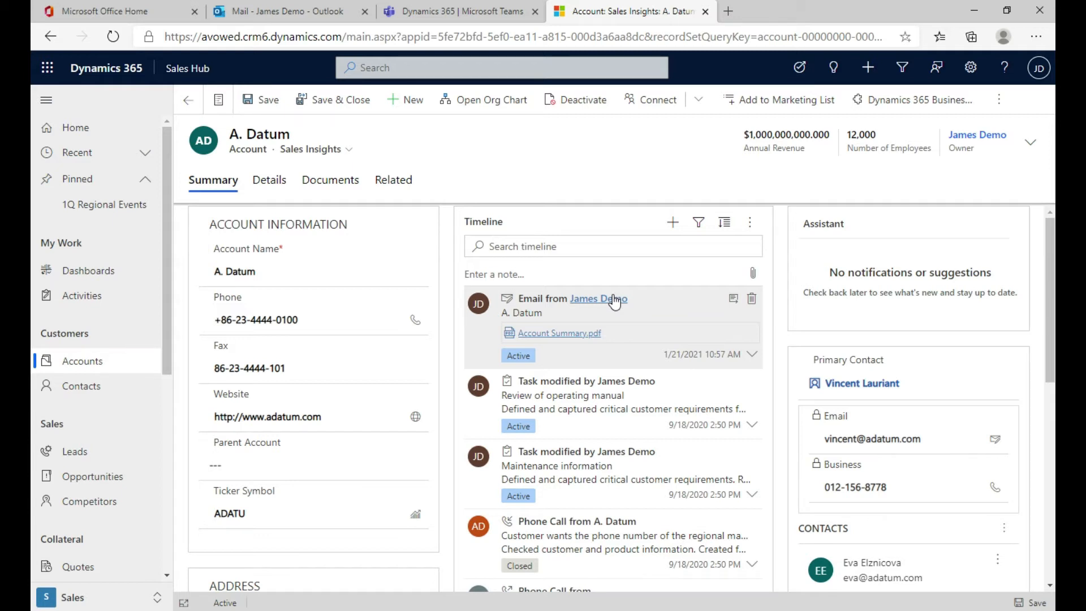
- Open the first contact in My Active Contacts and review its contact information, timeline, opportunities, cases and entitlements
left_click(98, 388)
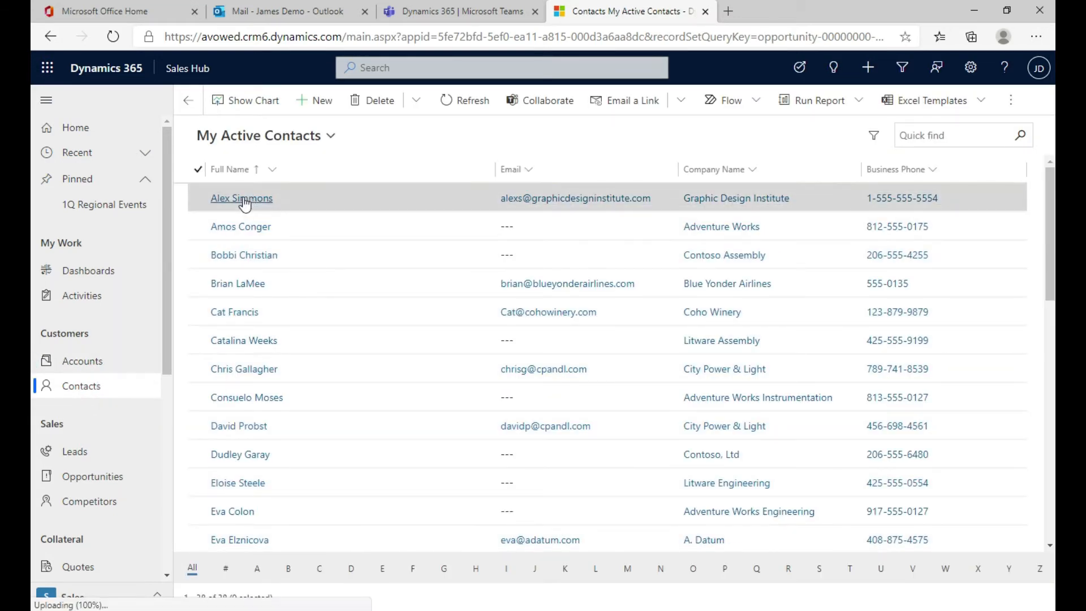
left_click(244, 201)
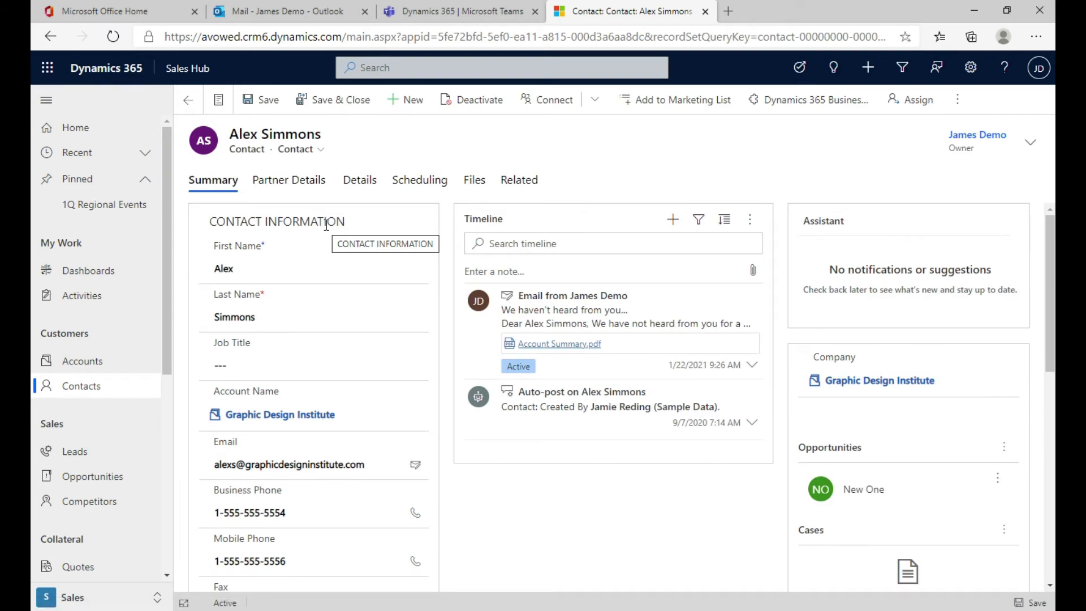
scroll(363, 329, "down", 2)
scroll(364, 333, "up", 2)
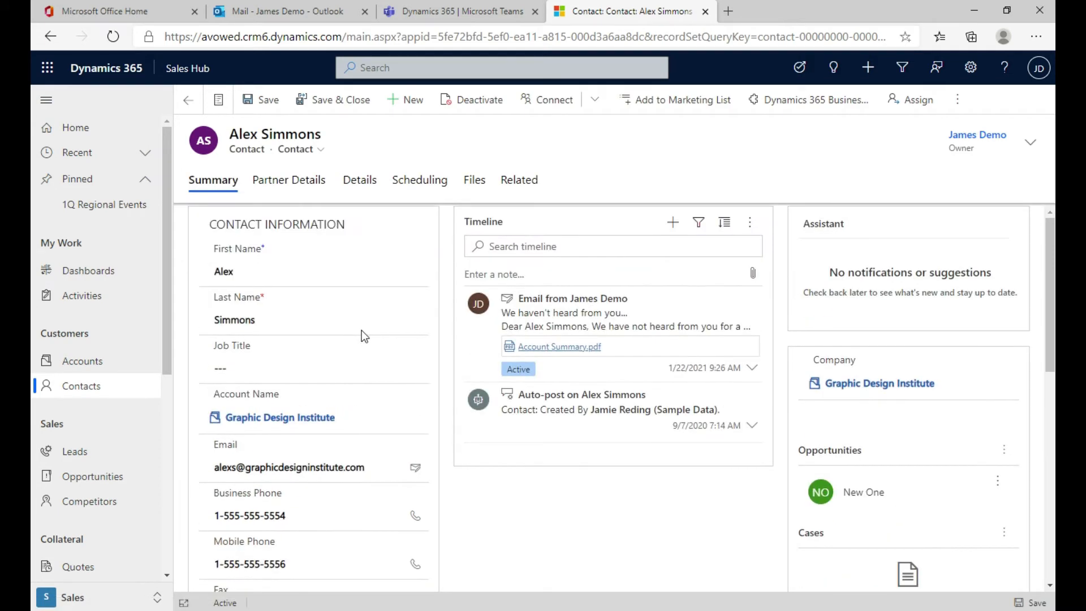
scroll(361, 331, "down", 7)
scroll(351, 427, "up", 3)
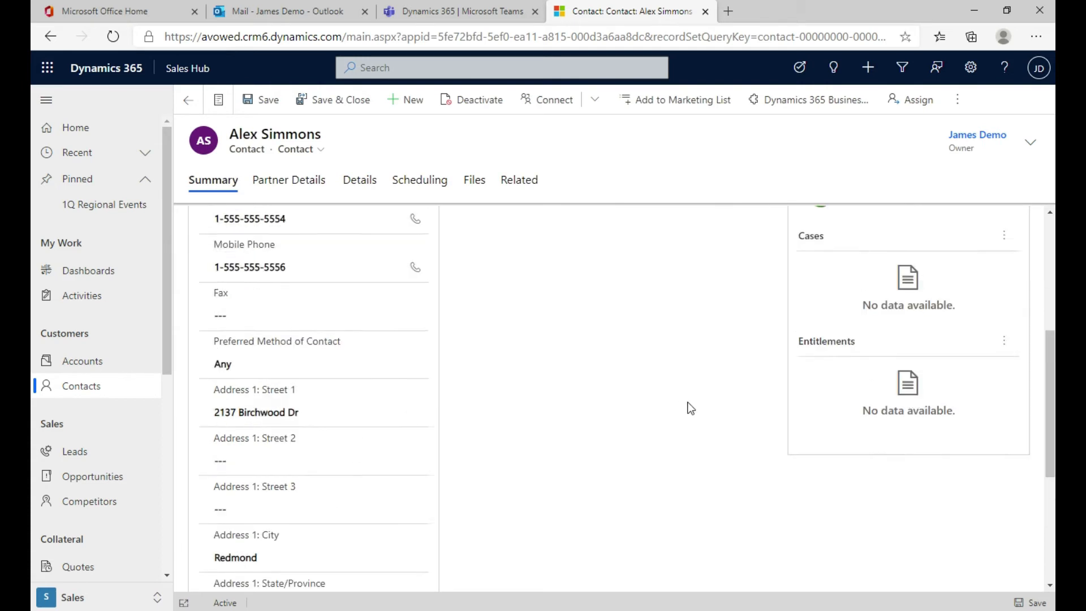
scroll(689, 401, "up", 4)
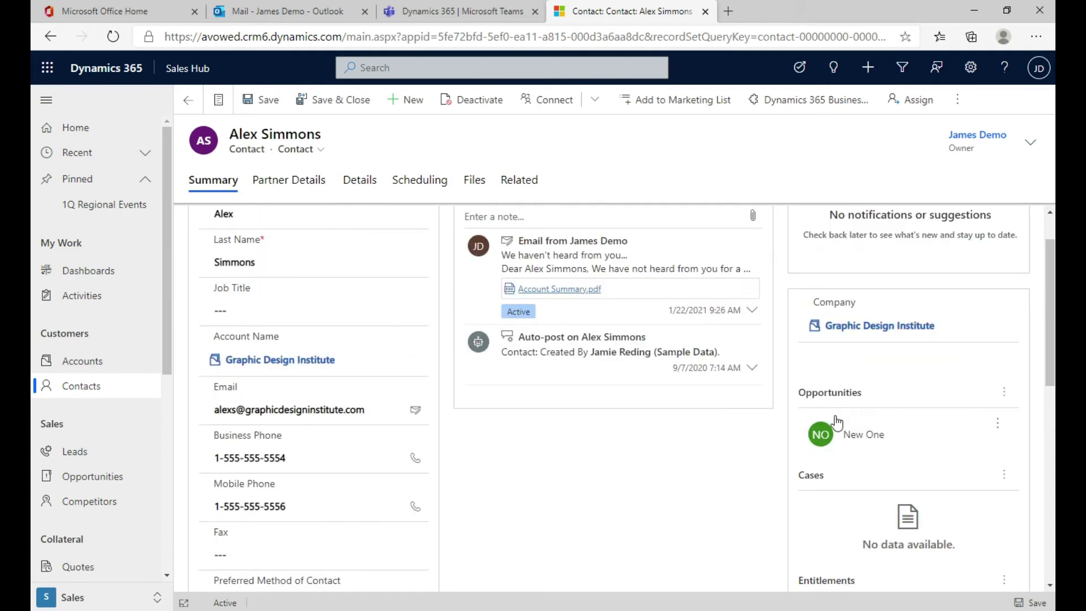
scroll(806, 424, "up", 1)
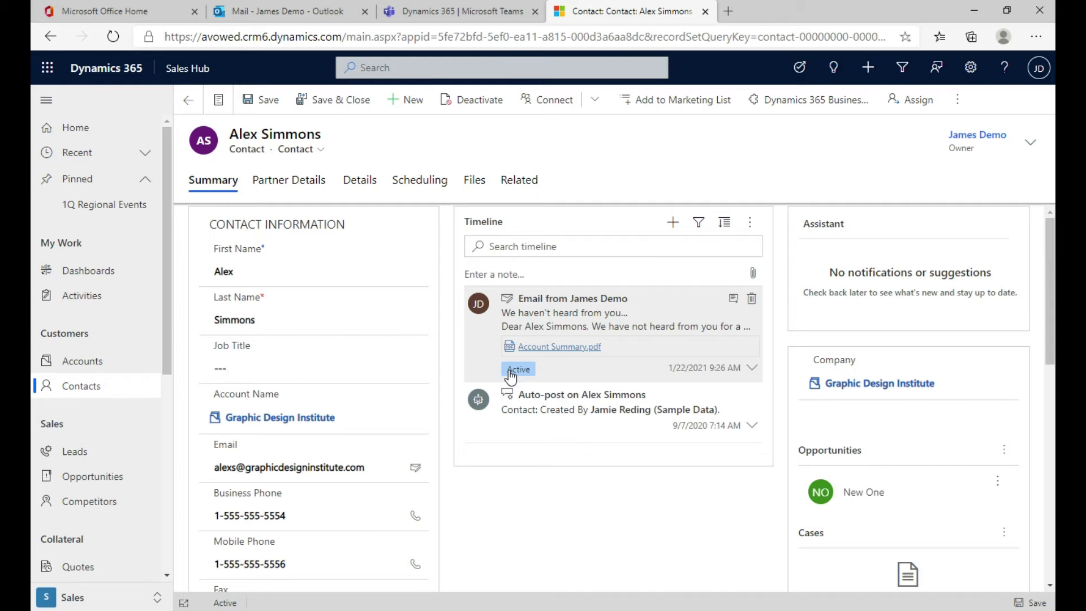
- View the contact's New One opportunity, and return to the contact record with the site navigation collapsed
left_click(932, 515)
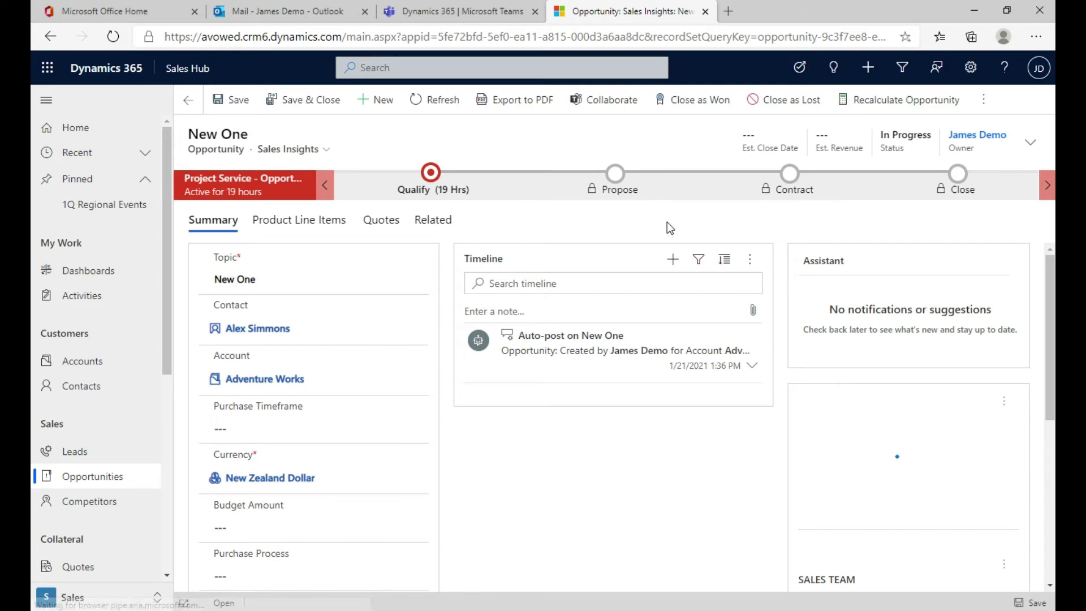
left_click(50, 35)
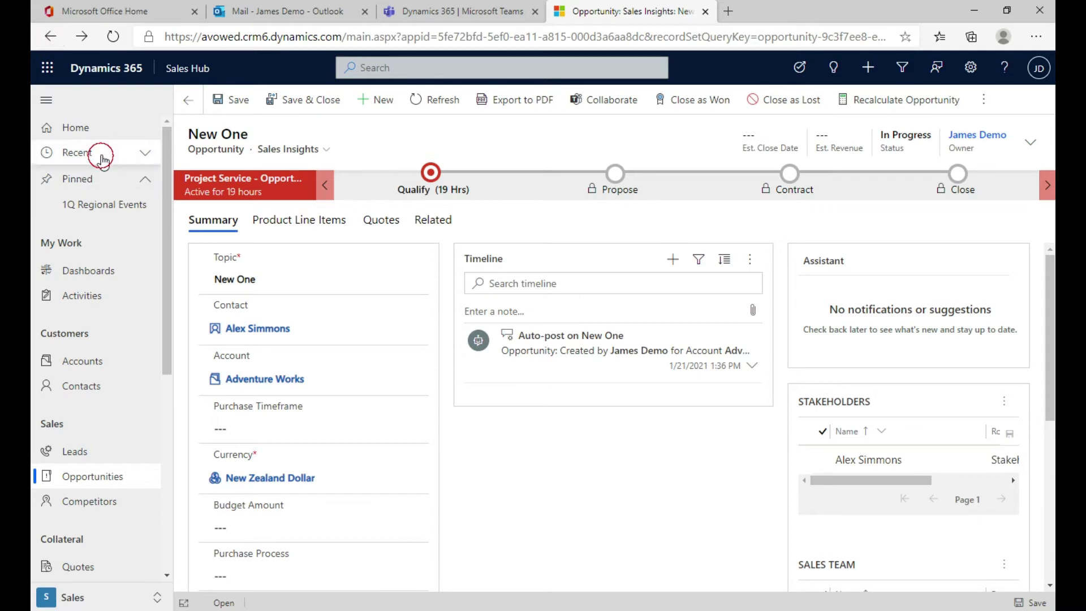
left_click(97, 152)
left_click(90, 202)
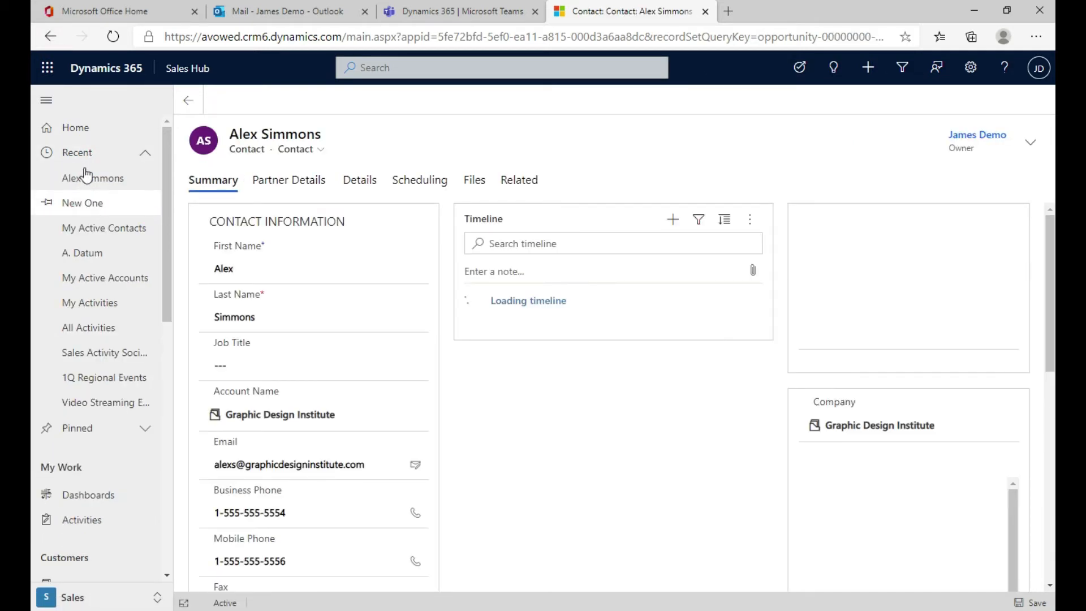
left_click(55, 111)
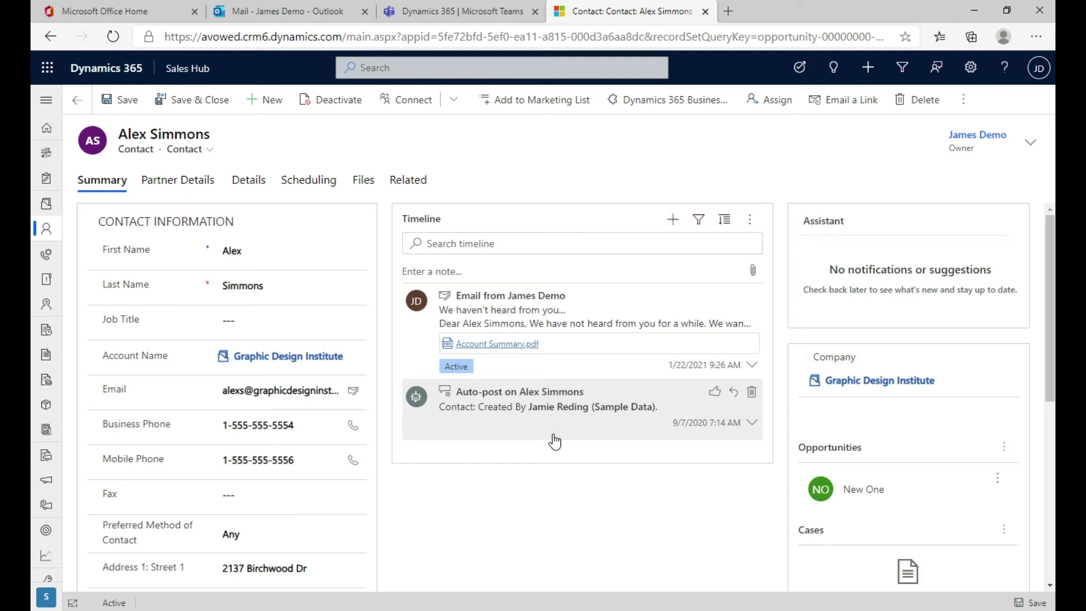
- Open the lead with the topic "Likes our products" from My Open Leads and review its summary and Qualify stage details
left_click(54, 263)
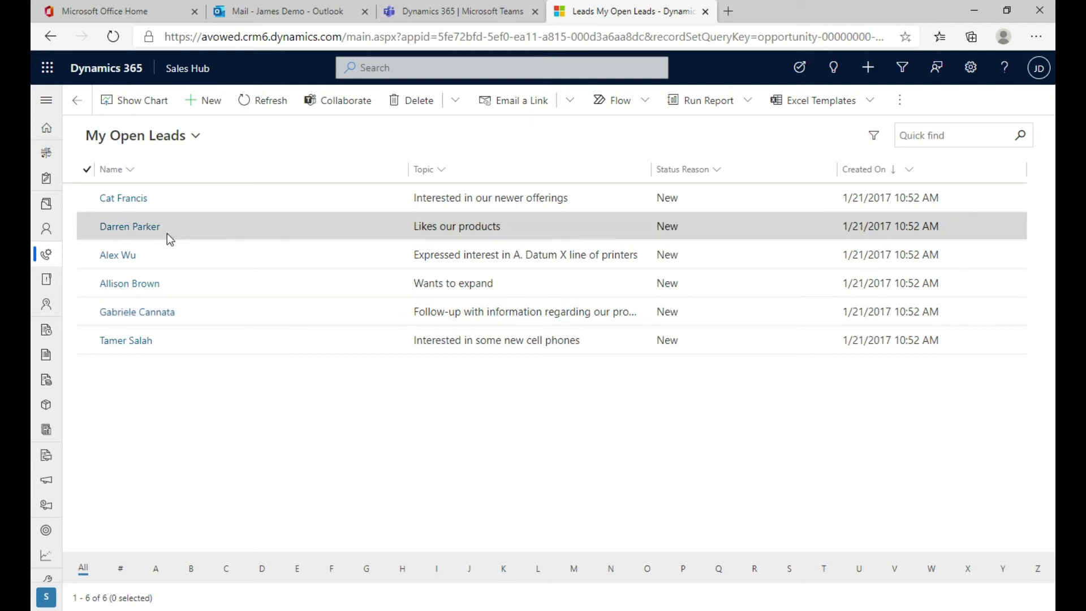
left_click(154, 227)
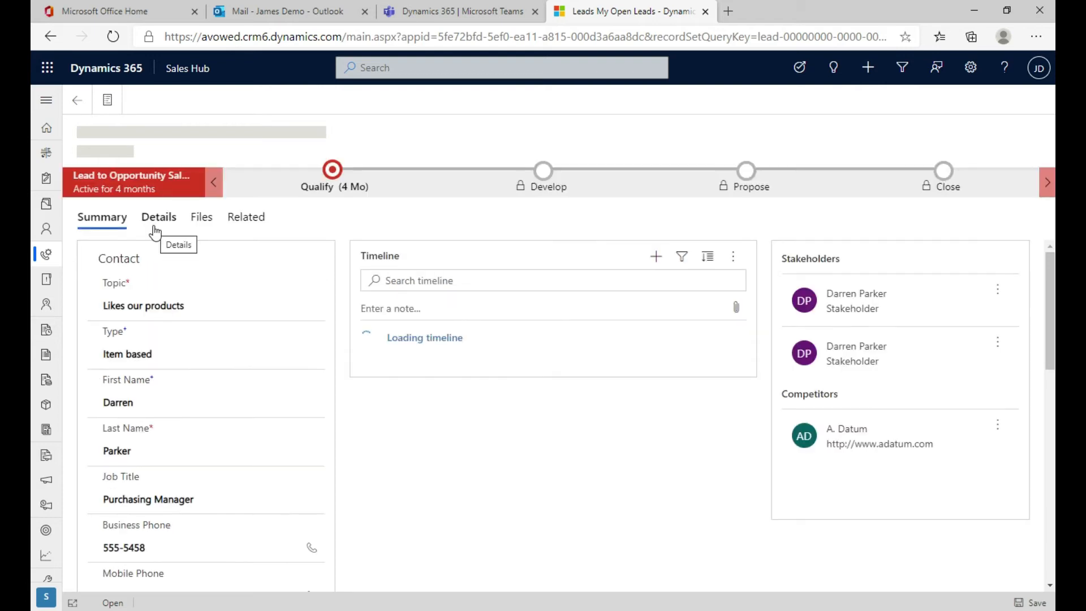
scroll(294, 334, "down", 2)
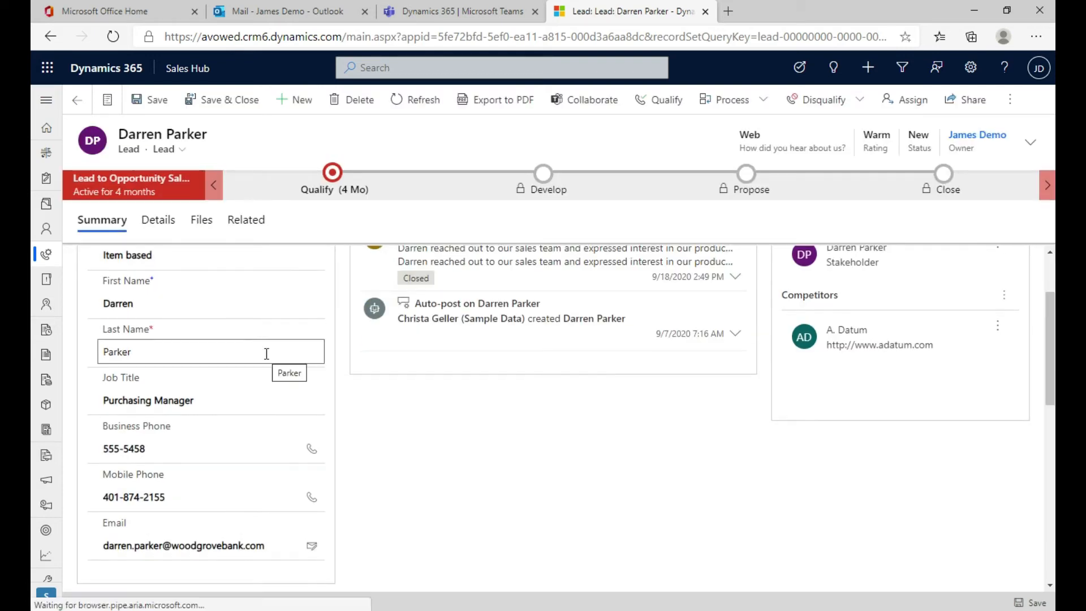
scroll(243, 375, "down", 4)
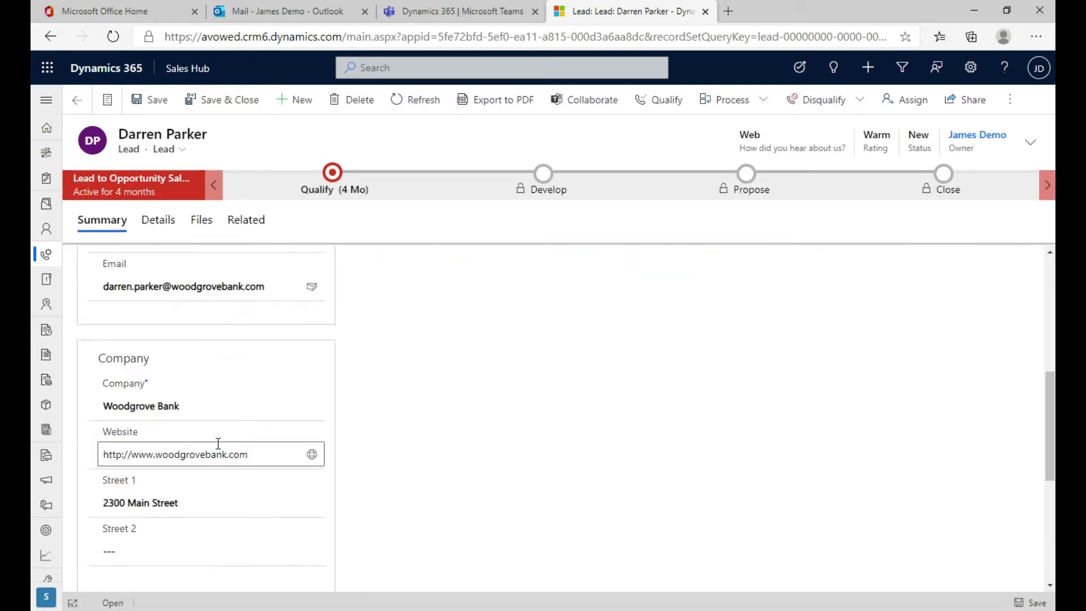
scroll(229, 427, "down", 3)
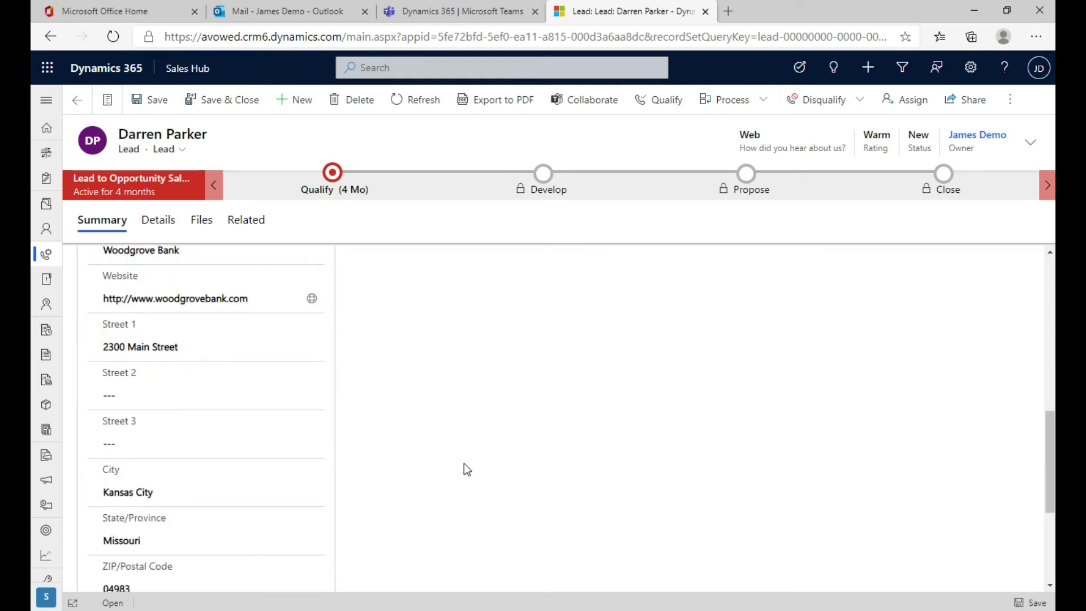
scroll(470, 461, "up", 5)
scroll(521, 453, "up", 4)
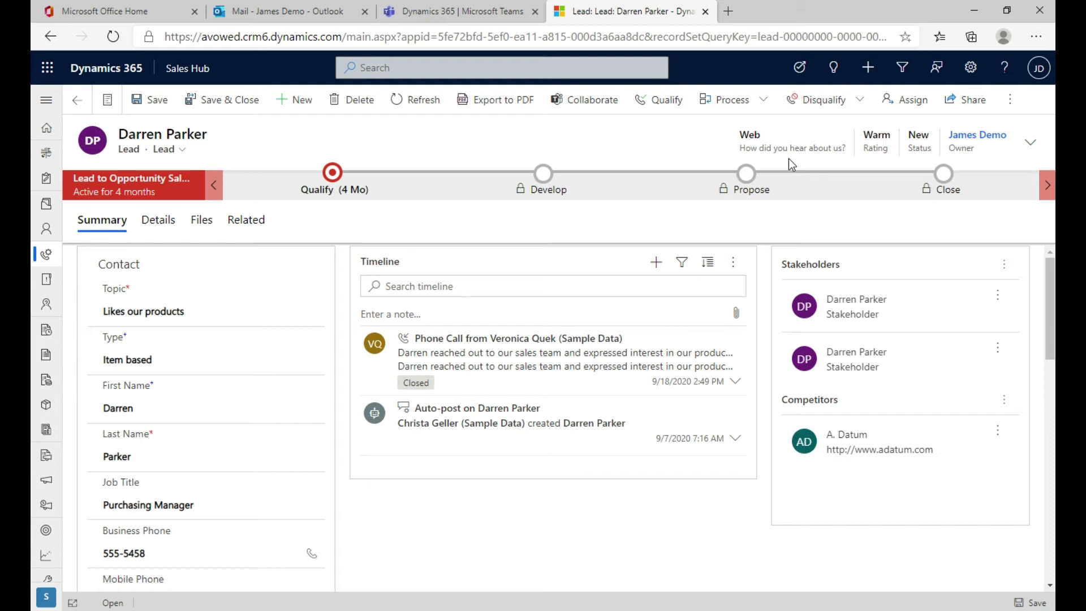
left_click(333, 173)
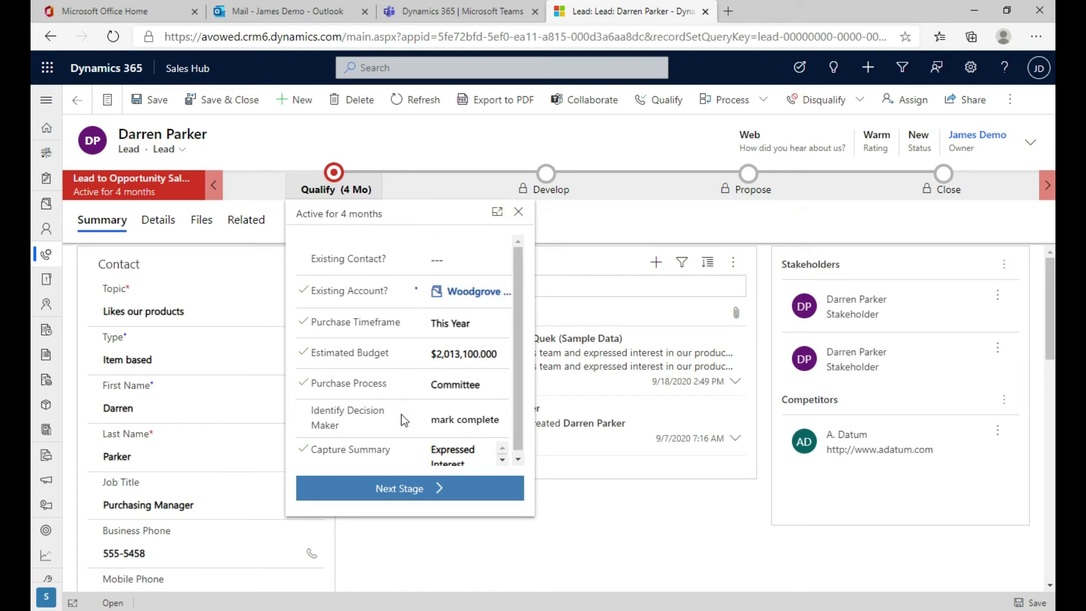
- Check the Next Stage options in the lead's Qualify stage details, and close the stage details without advancing the lead
scroll(397, 416, "down", 1)
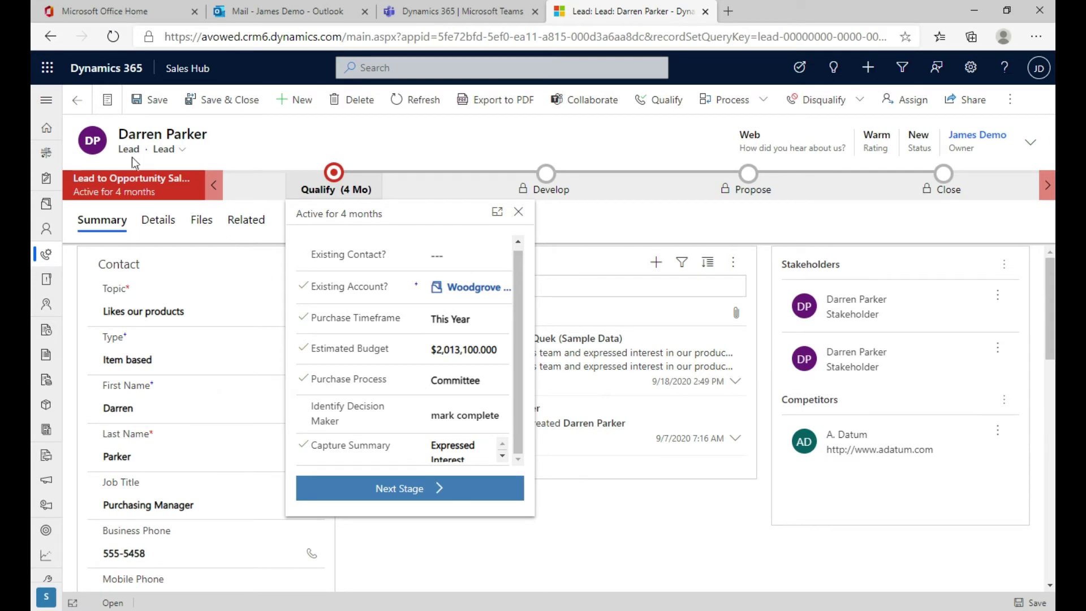
left_click(373, 500)
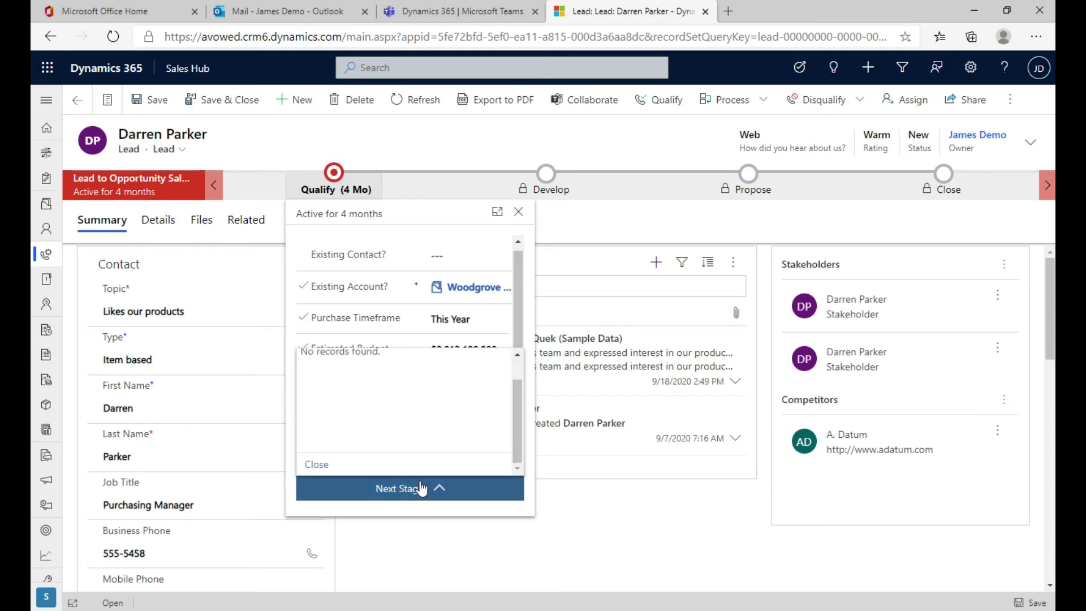
left_click(316, 464)
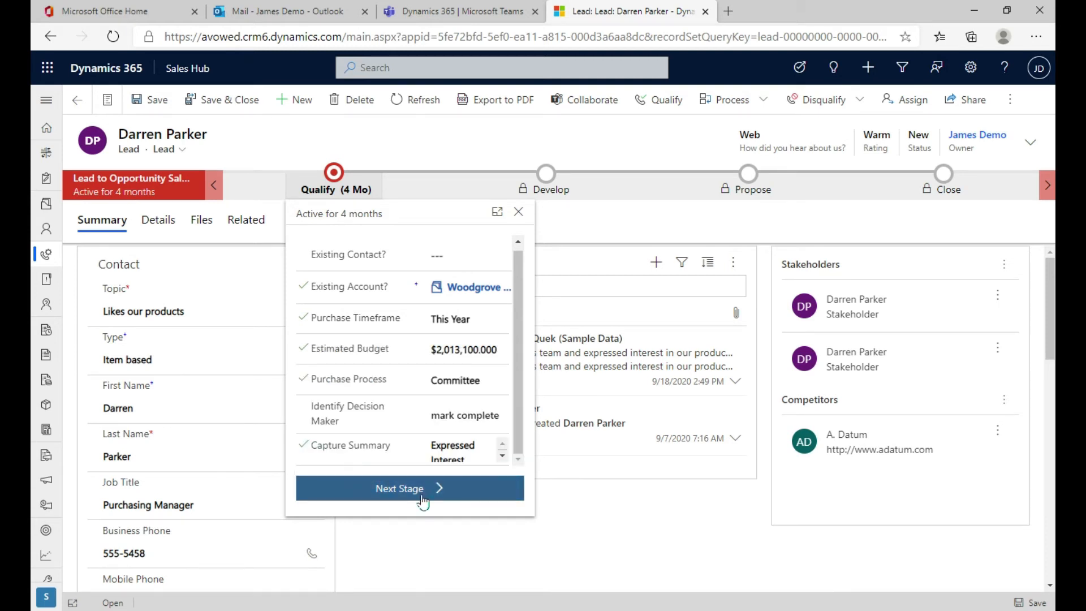
left_click(588, 509)
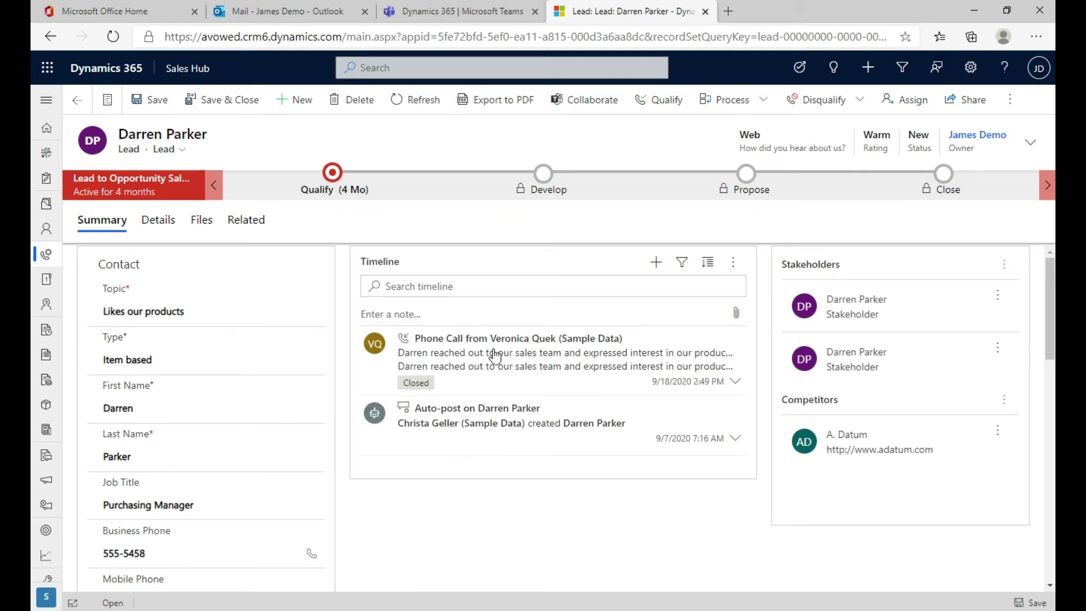
- Qualify the lead against the matching Woodgrove Bank account with the contact left blank, and review the resulting opportunity's summary
left_click(665, 104)
left_click(665, 108)
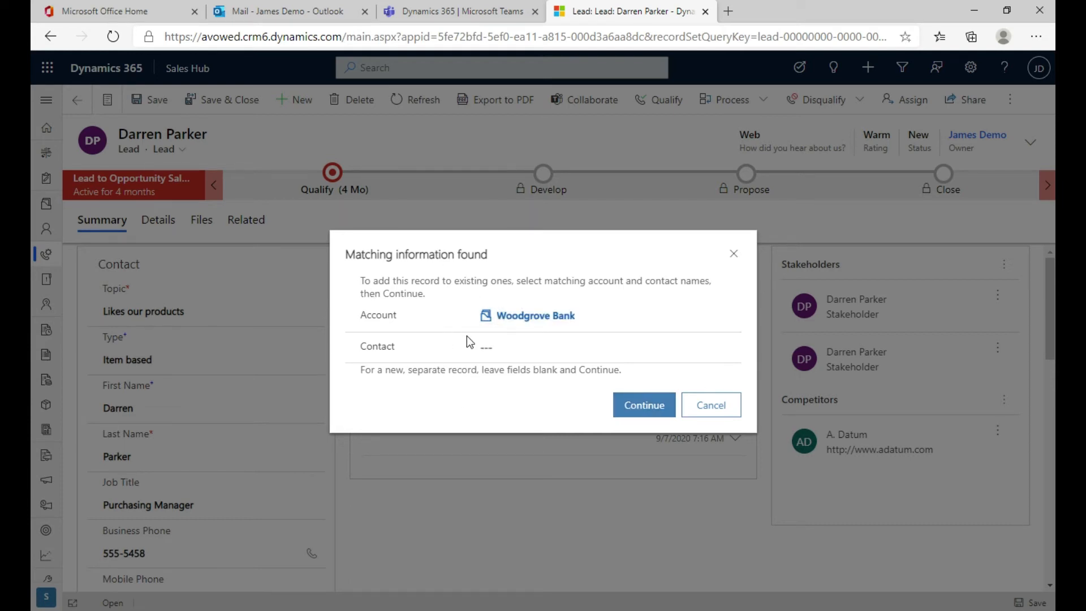
left_click(656, 406)
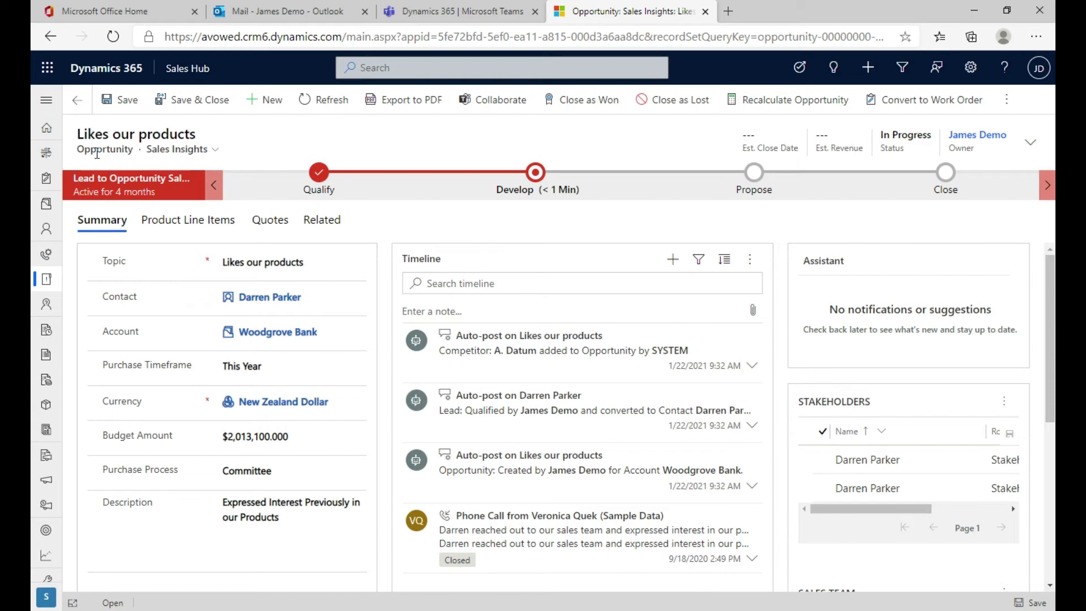
scroll(170, 272, "down", 1)
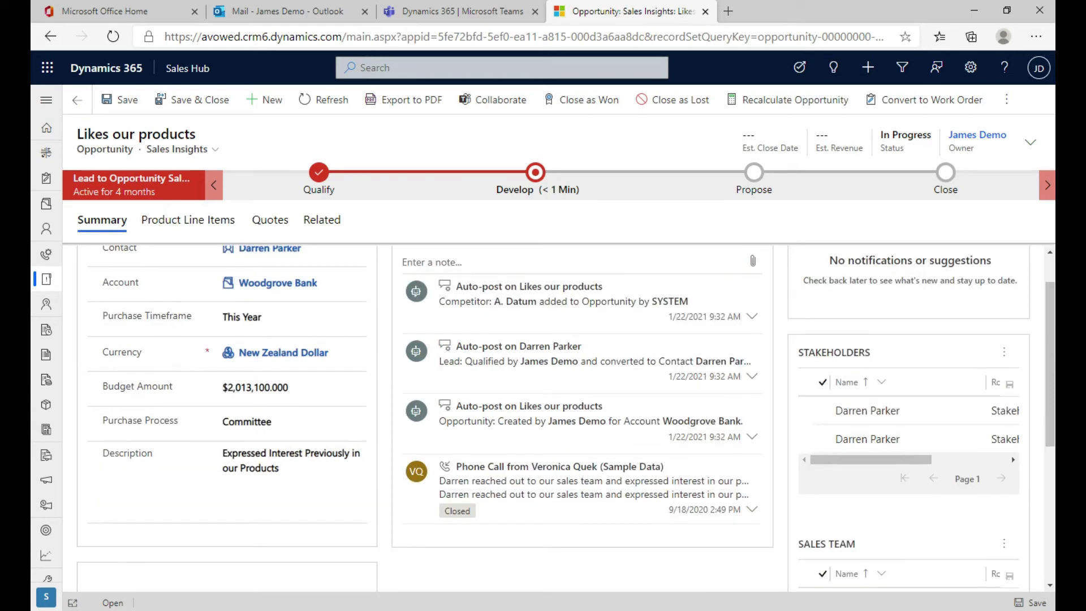
scroll(205, 504, "up", 1)
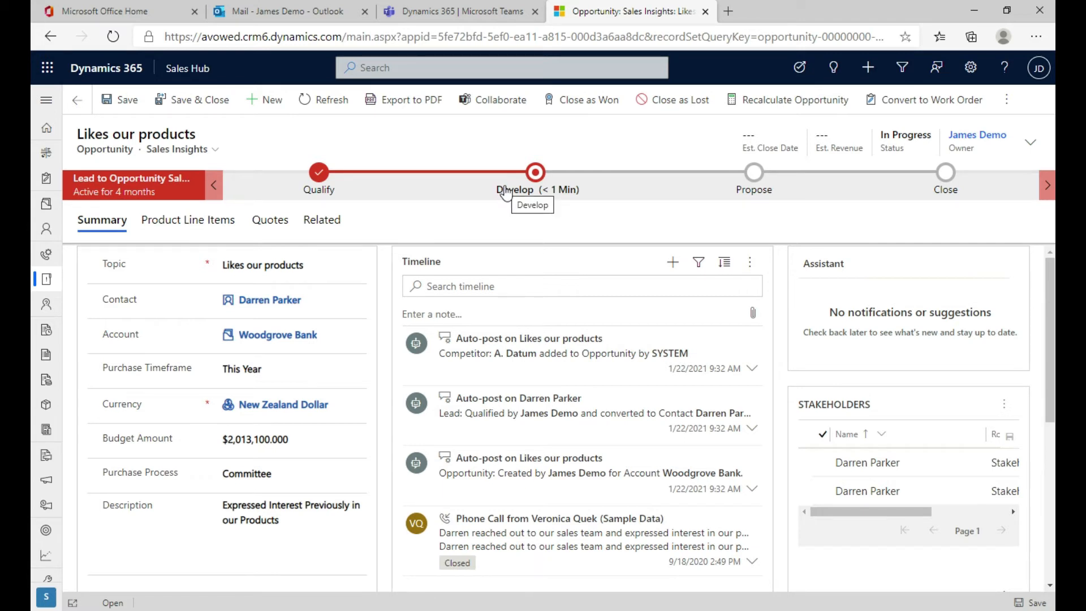
- Set the opportunity's estimated close date to 1/23/2021 and its estimated revenue to 2458642, and save the record
left_click(1031, 146)
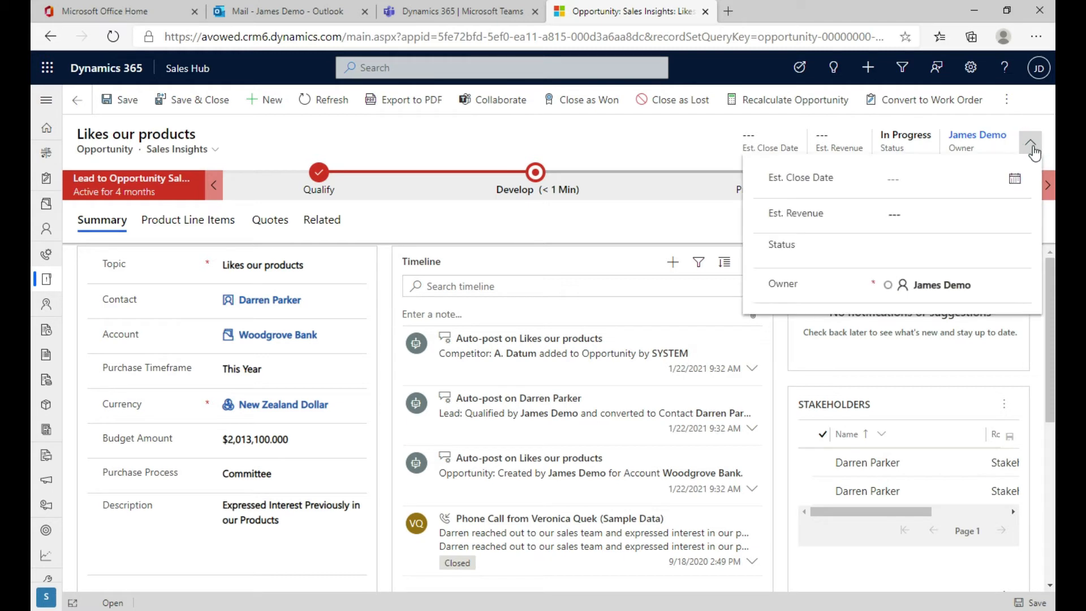
left_click(1015, 180)
left_click(998, 312)
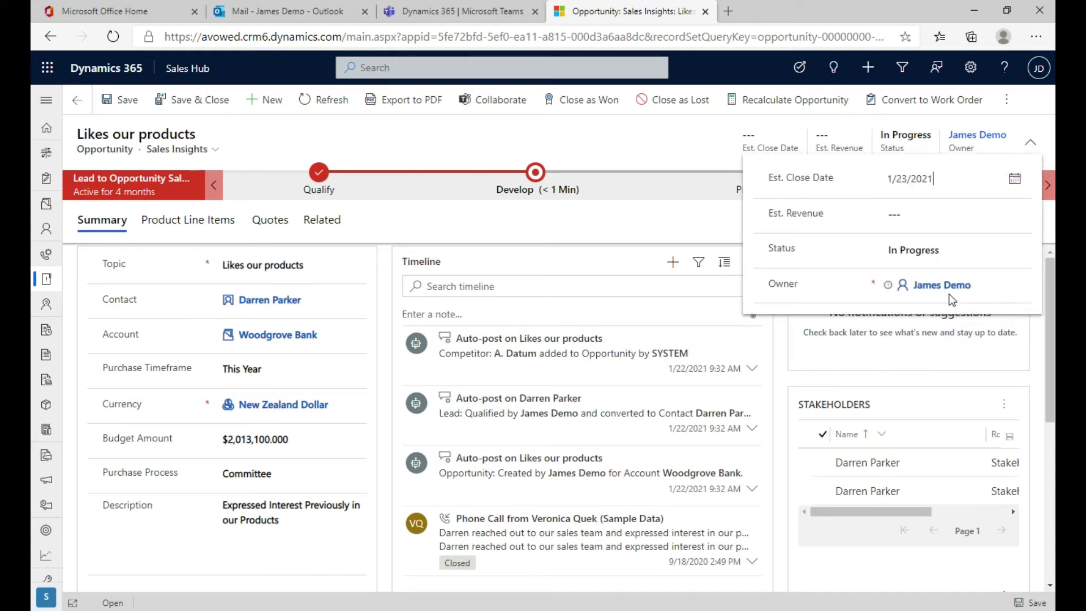
left_click(938, 215)
type("2458642")
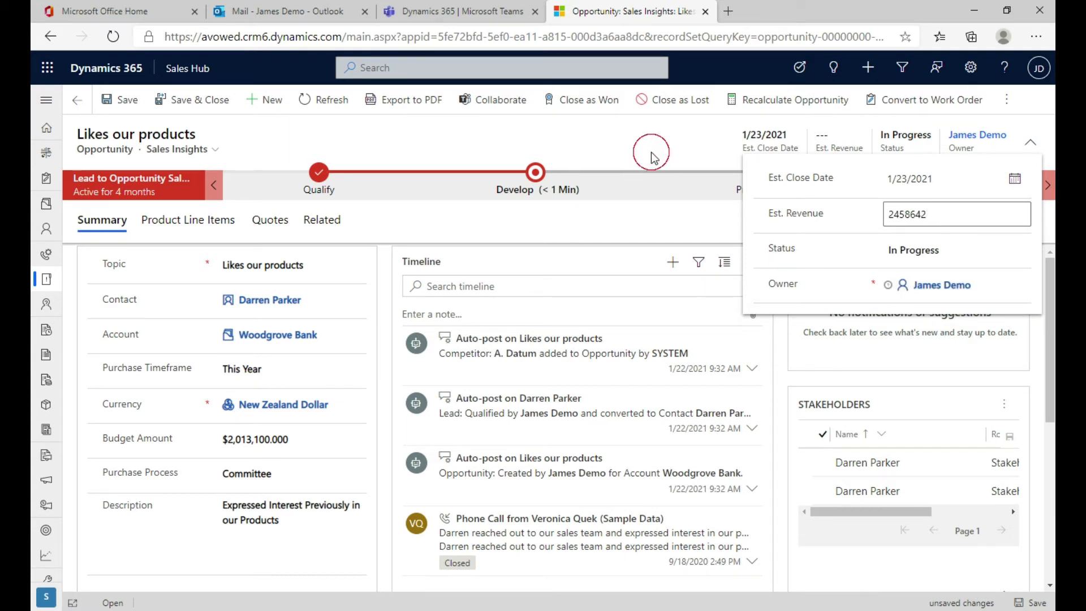
left_click(667, 162)
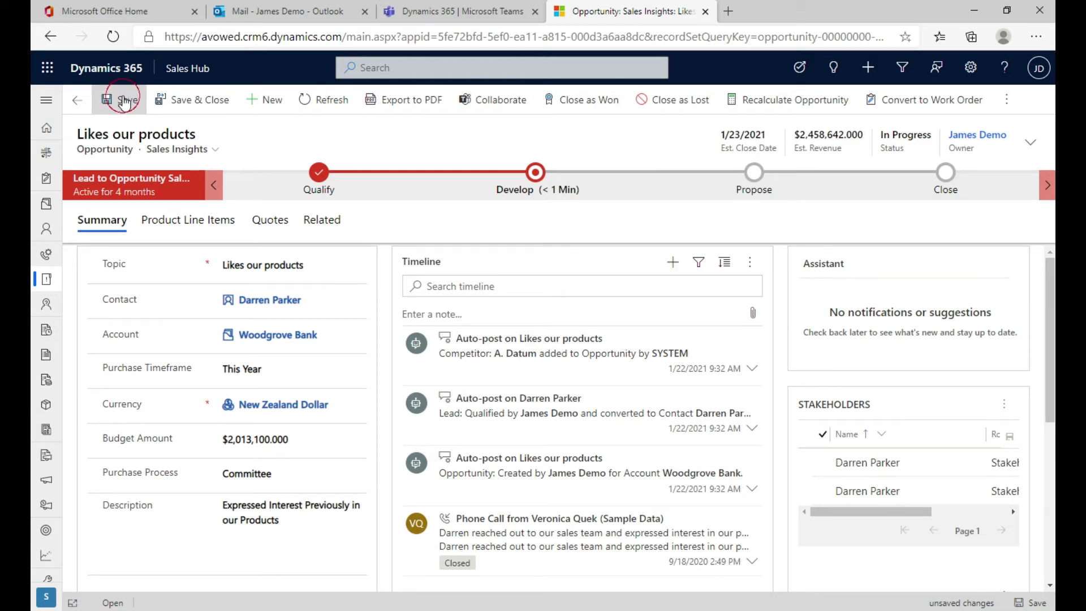
left_click(123, 99)
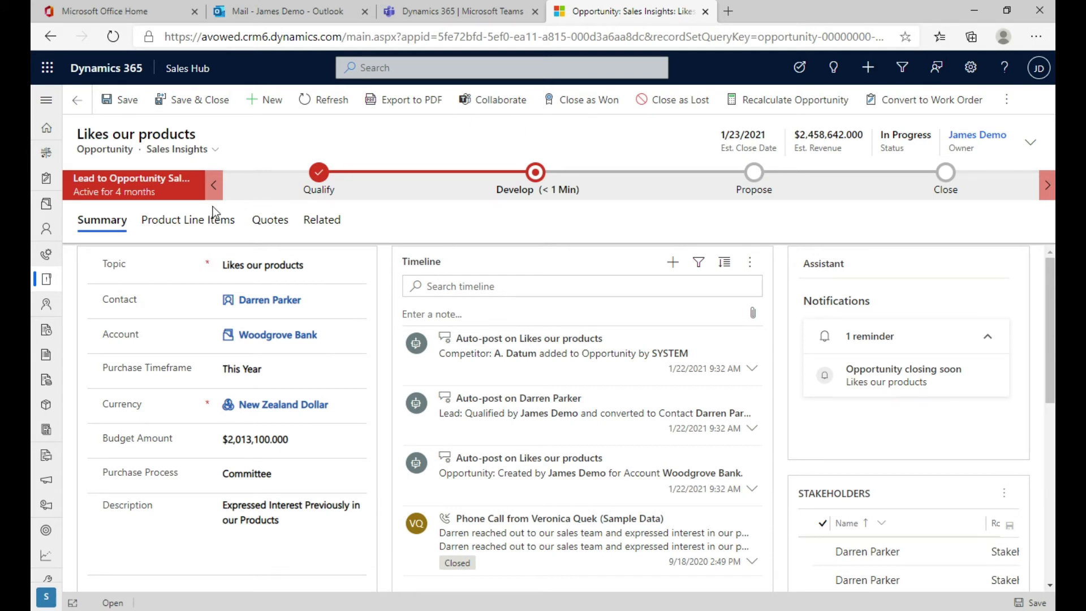
- Set the price list for the opportunity's product line items to Retail and check which products can be added
left_click(197, 232)
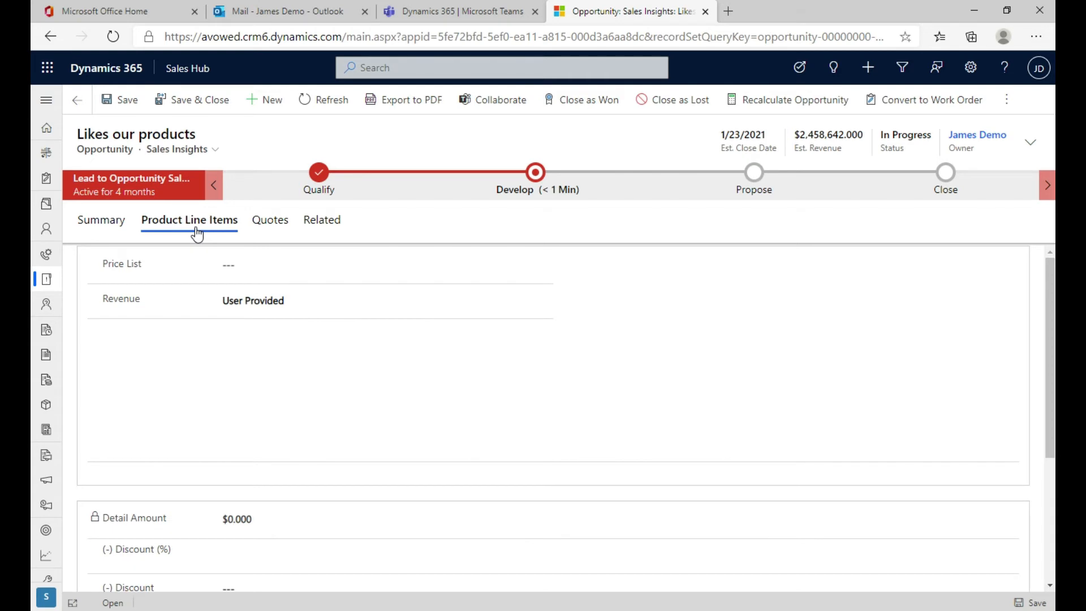
left_click(286, 263)
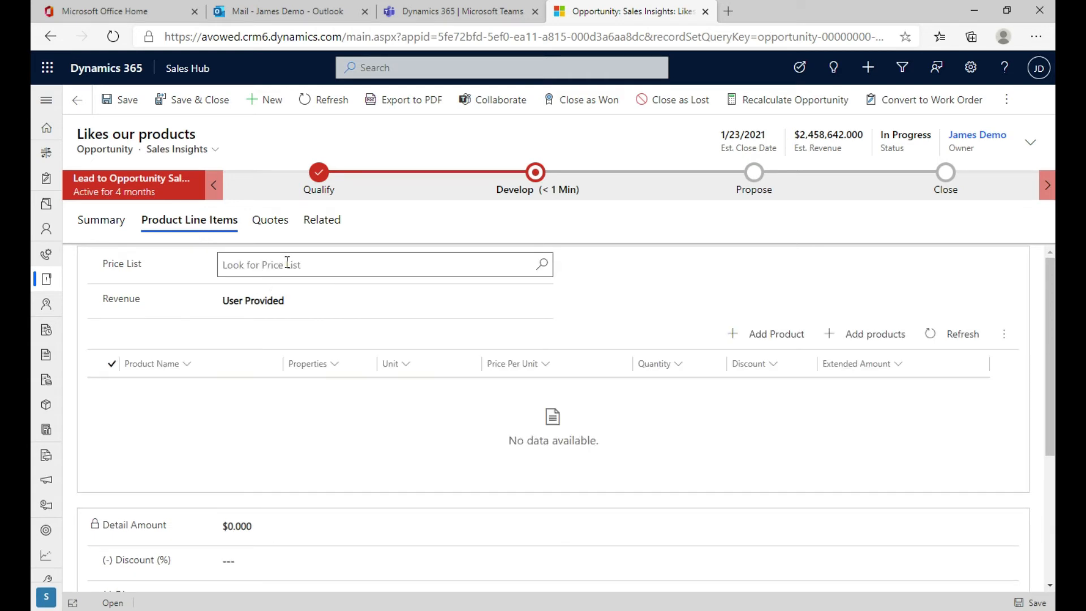
left_click(541, 264)
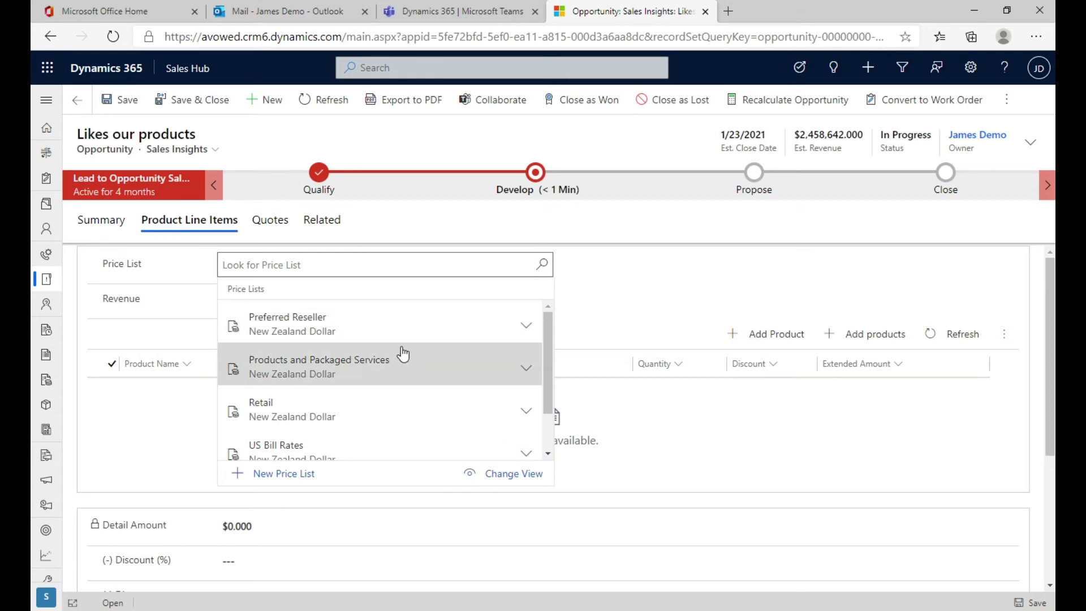
left_click(356, 406)
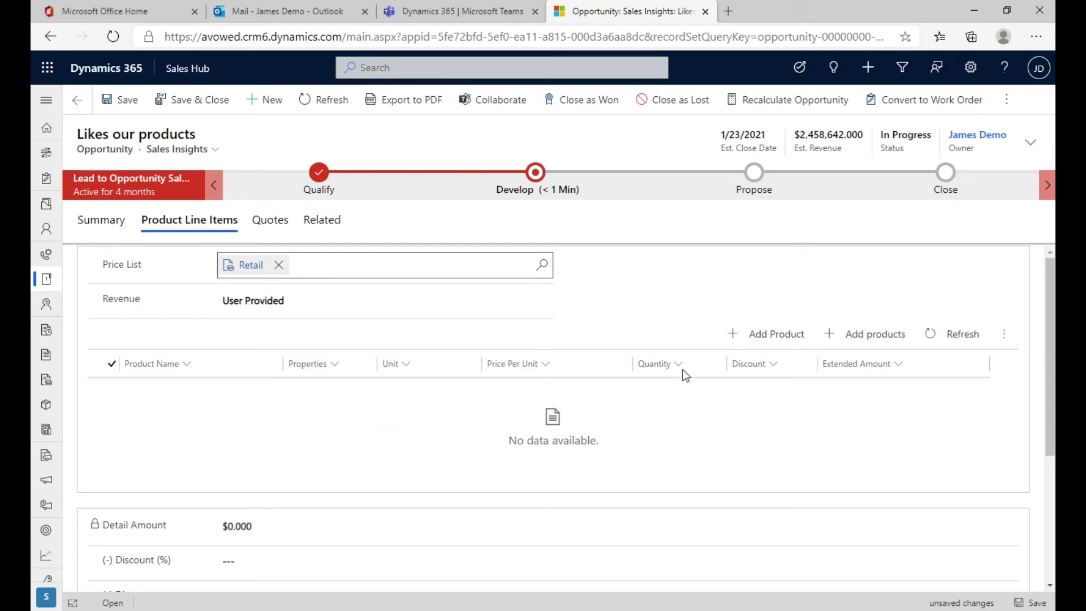
left_click(846, 334)
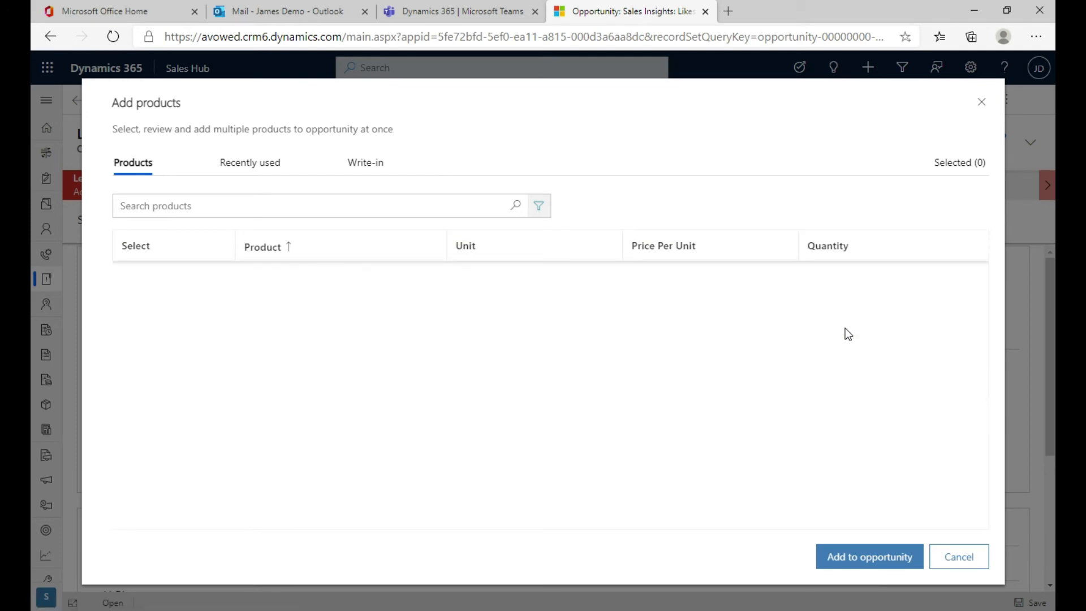
left_click(961, 556)
- Change the opportunity's price list to Preferred Reseller, save it, and check which products can be added
left_click(386, 263)
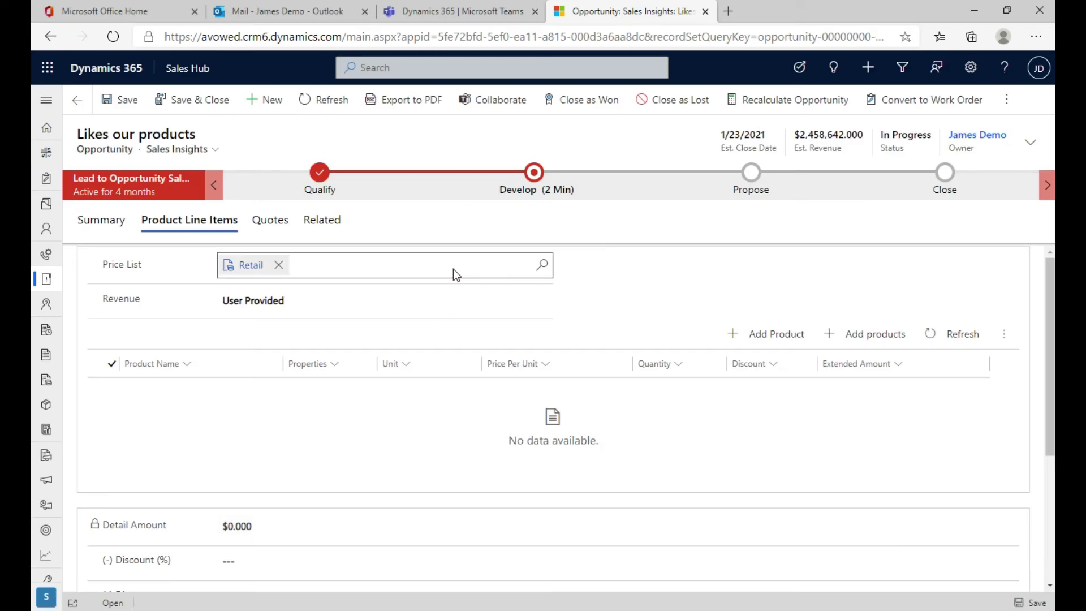
left_click(278, 264)
left_click(544, 265)
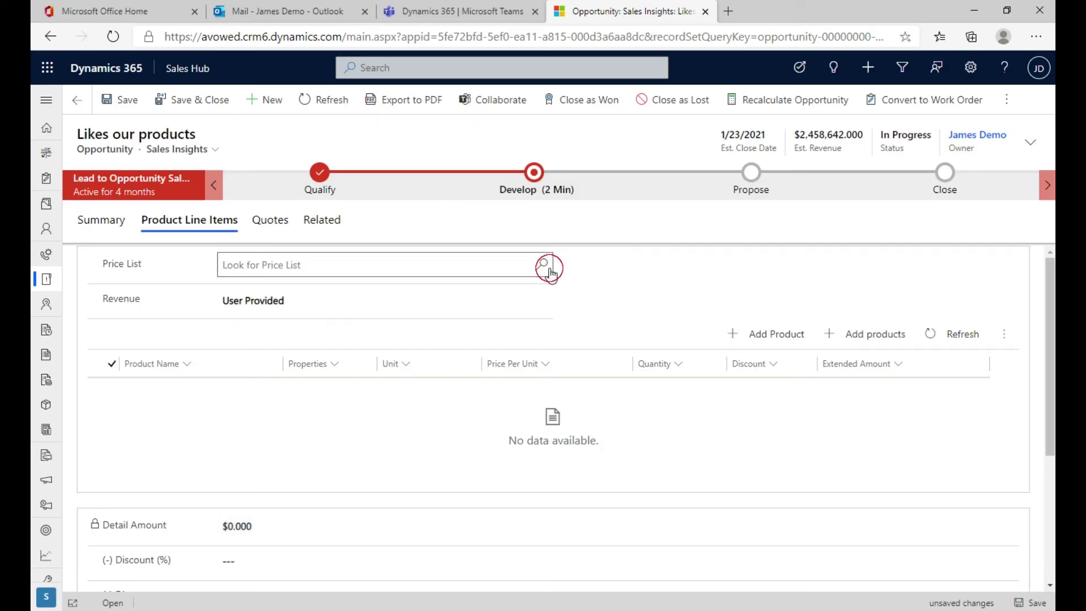
left_click(446, 330)
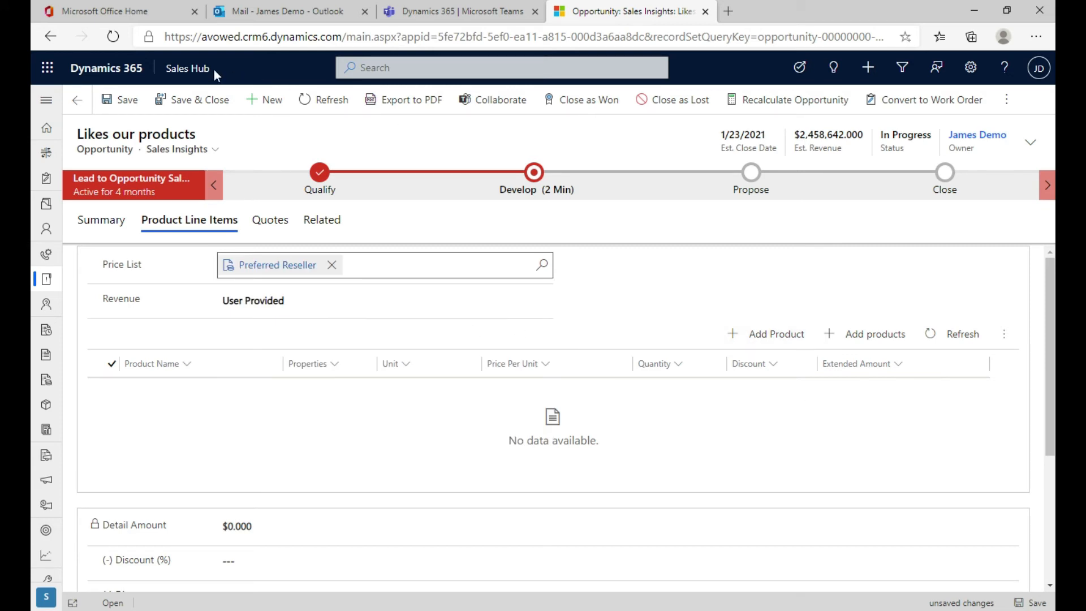
left_click(125, 101)
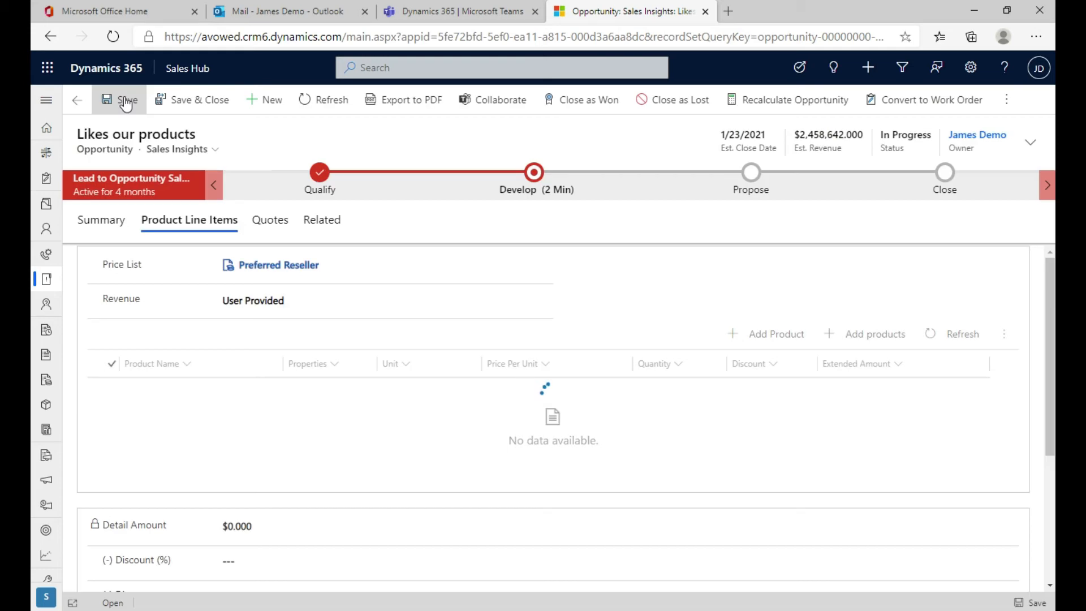
left_click(844, 335)
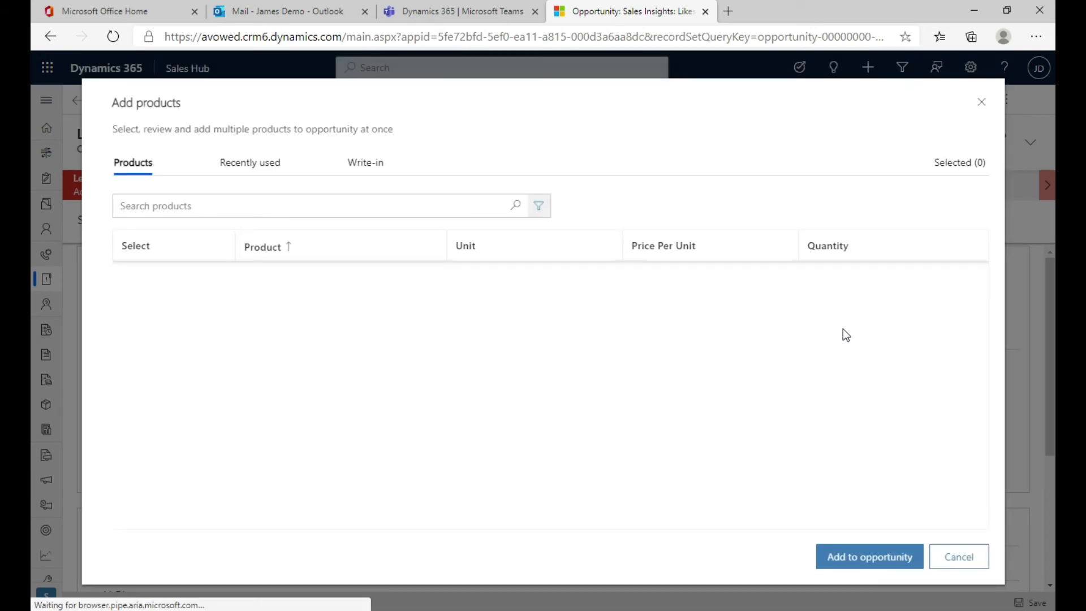
left_click(956, 560)
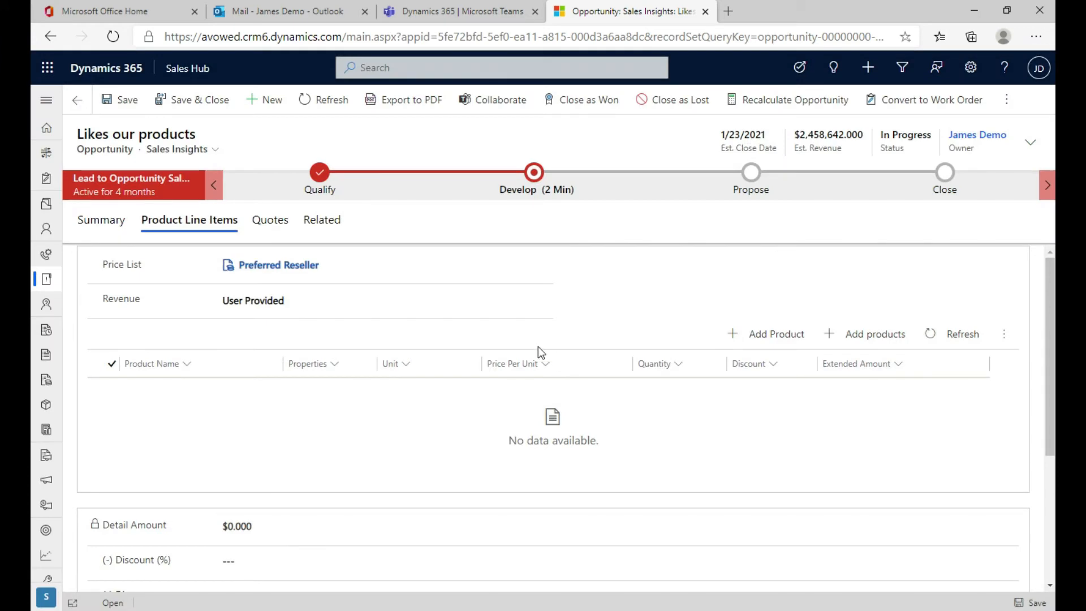
- Replace the opportunity's price list with Products and Packaged Services and save the record
left_click(332, 265)
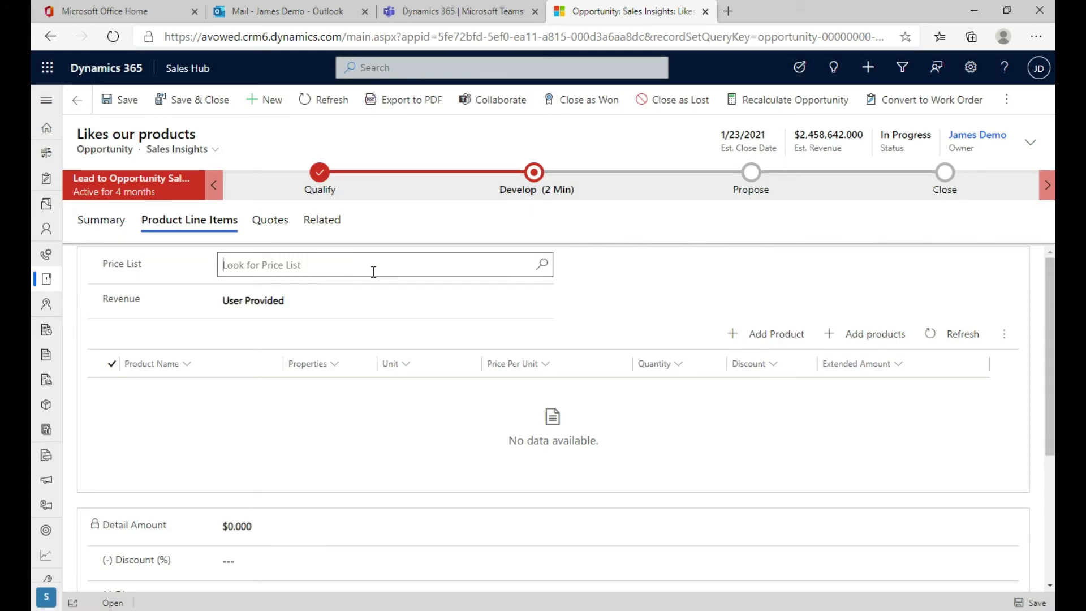
left_click(544, 264)
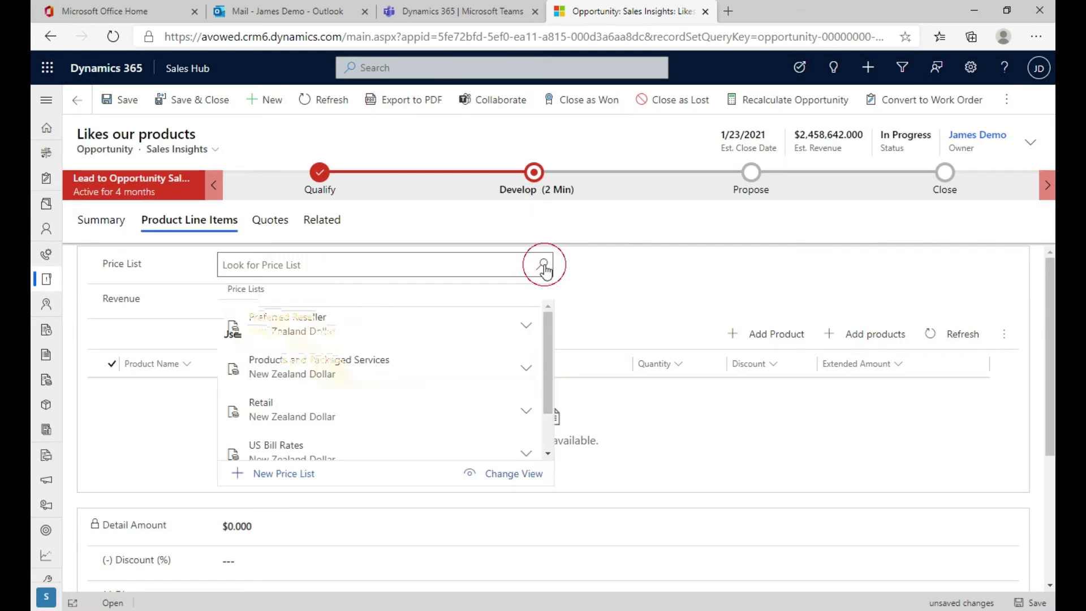
left_click(420, 366)
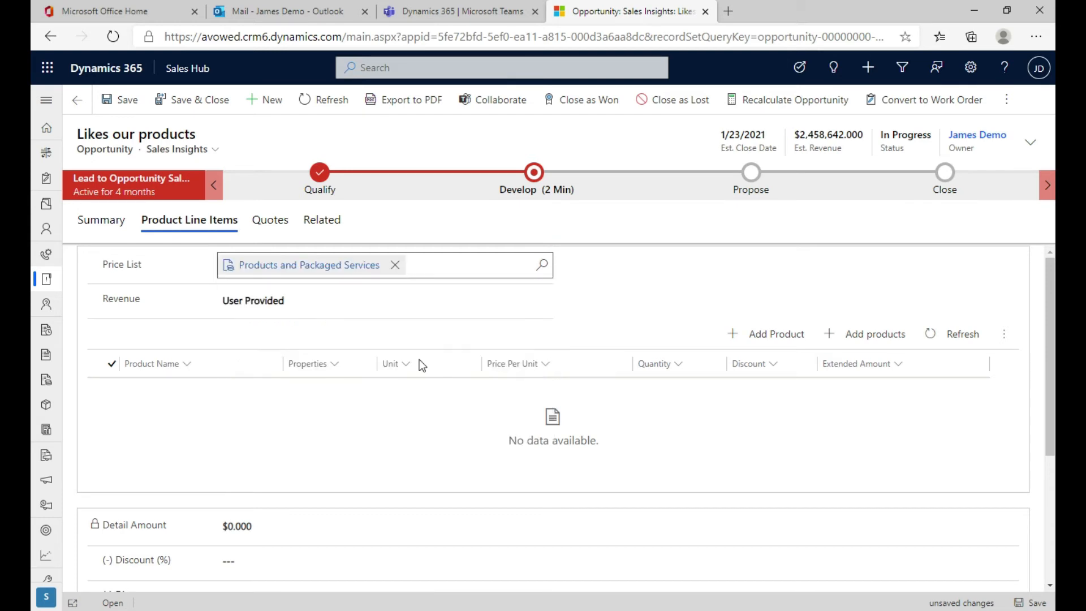
left_click(125, 101)
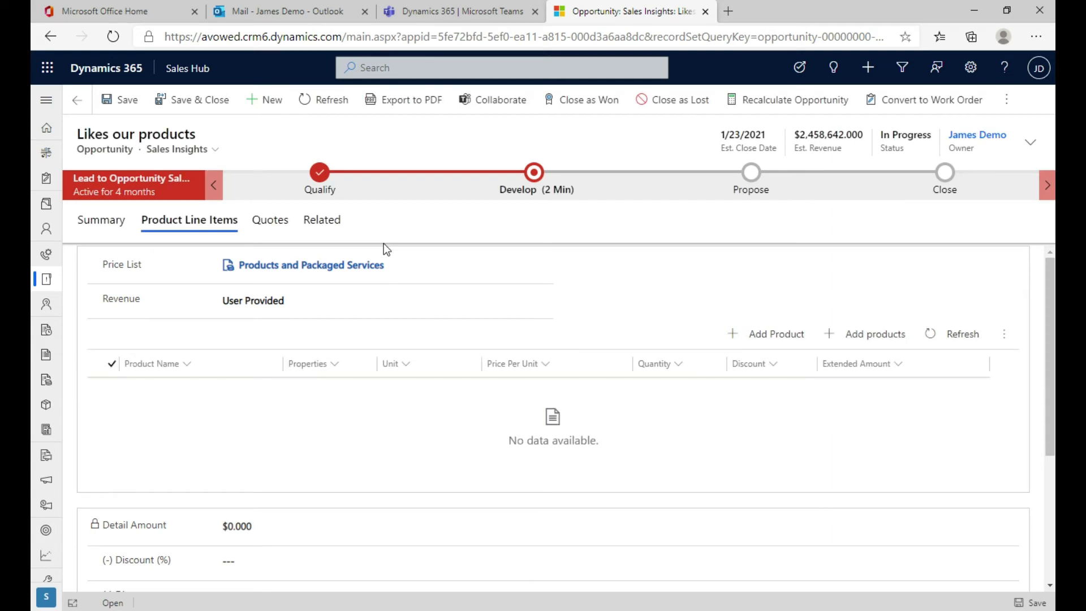
- Look for products to add to the opportunity through the product search, the recently used products and the write-in option
left_click(835, 336)
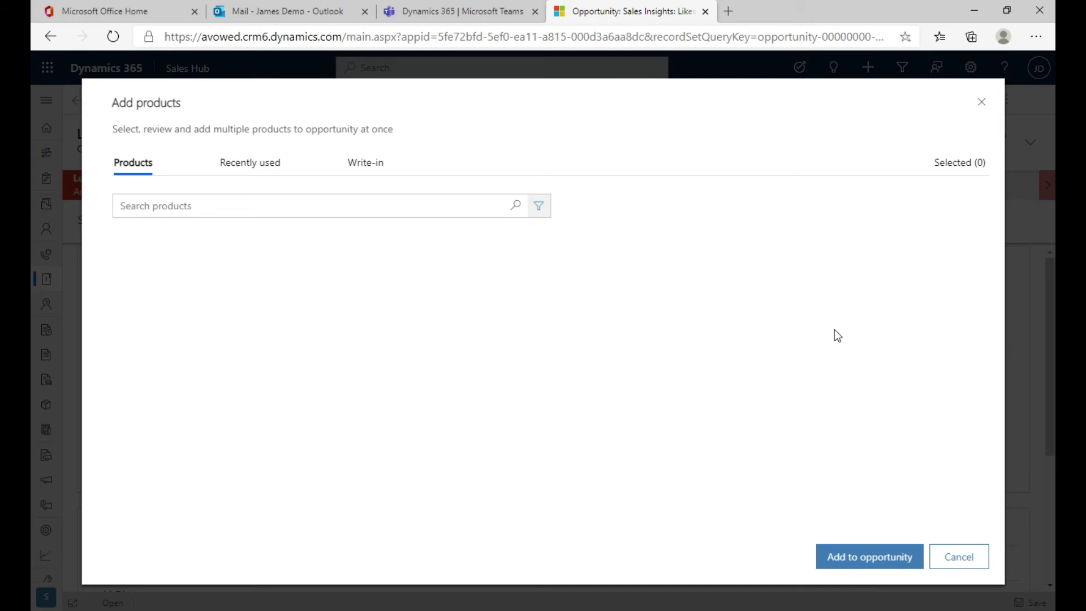
left_click(950, 565)
left_click(512, 206)
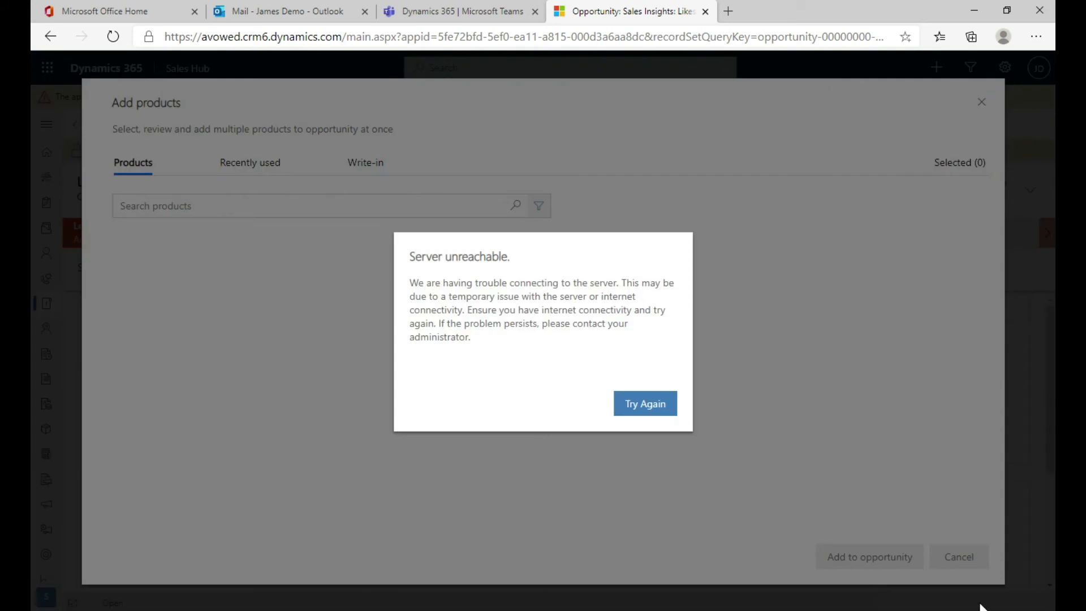
left_click(624, 402)
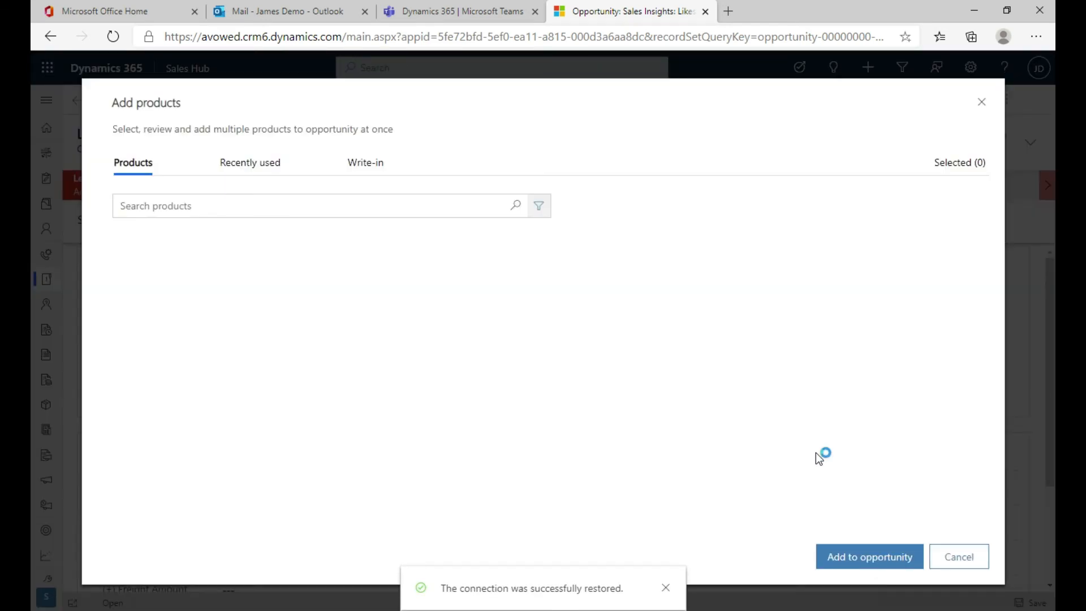
left_click(946, 558)
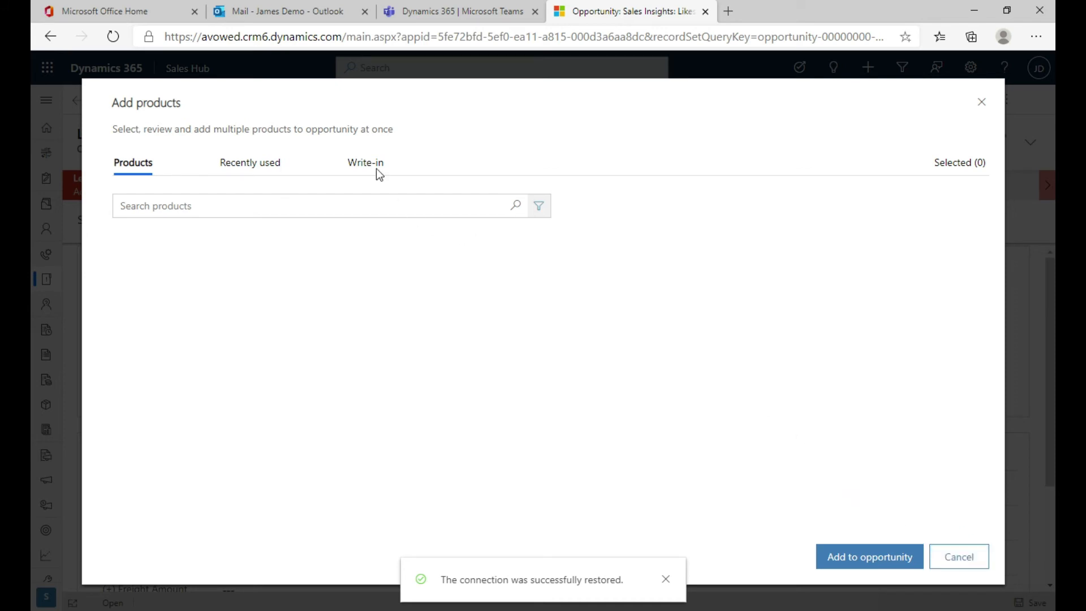
left_click(513, 211)
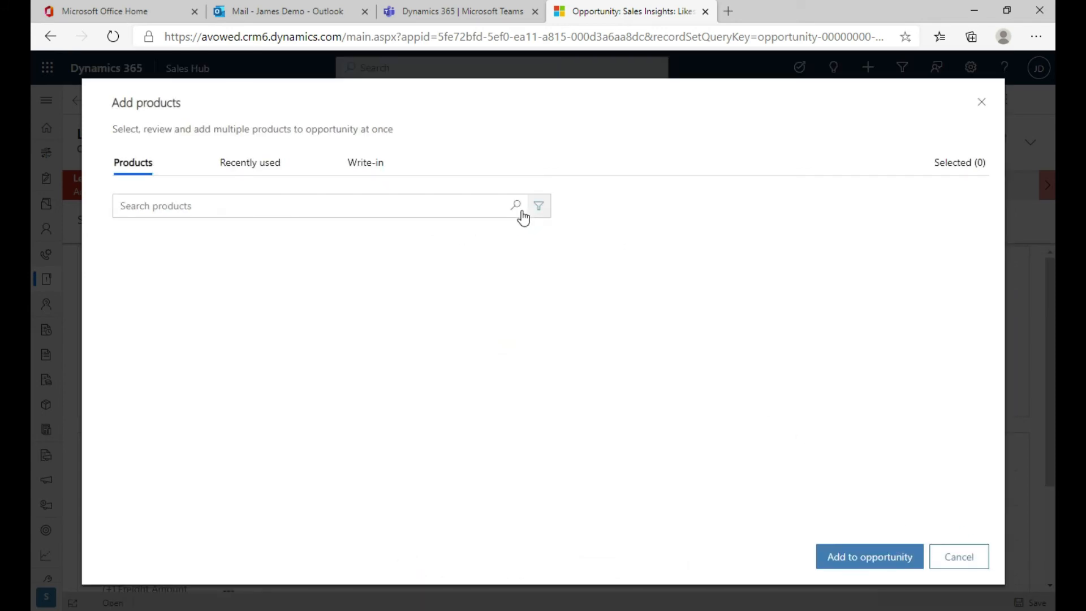
left_click(259, 164)
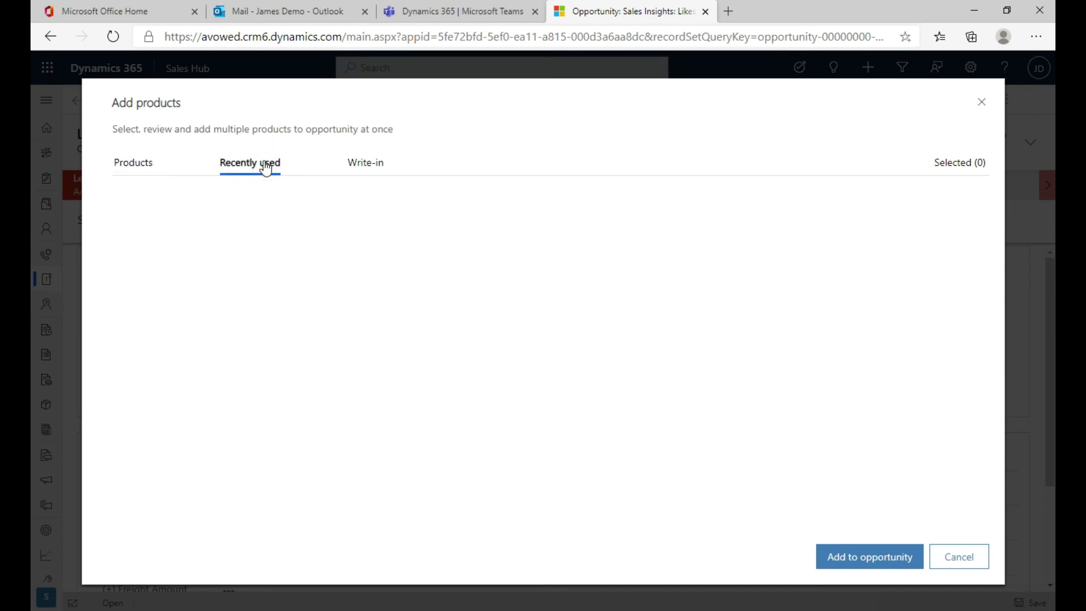
left_click(366, 169)
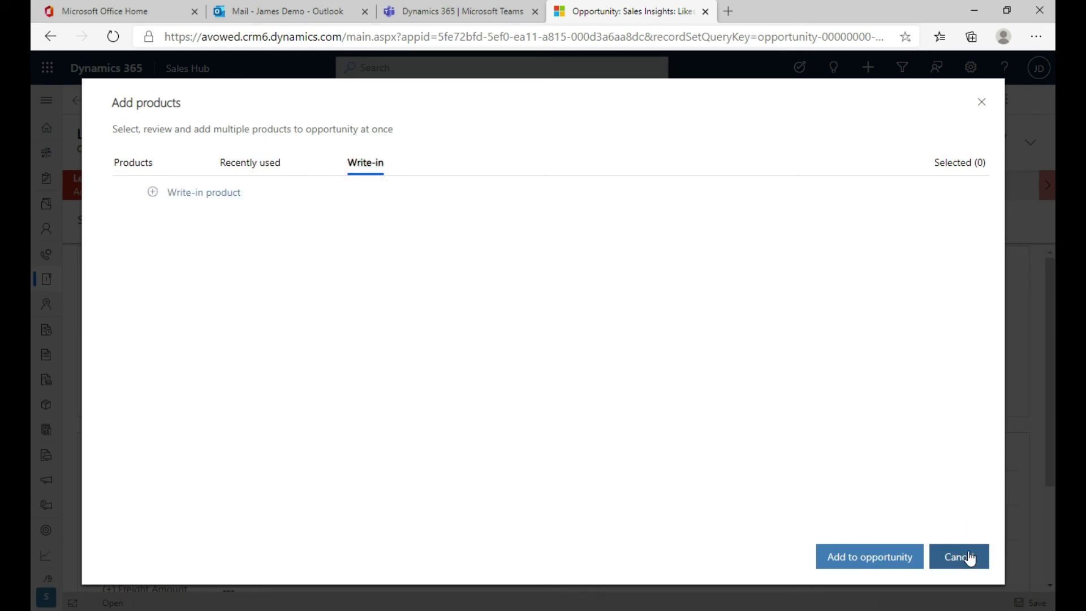
- Close the product selection, replace the opportunity's price list with US Bill Rates, and save and refresh the record
left_click(982, 102)
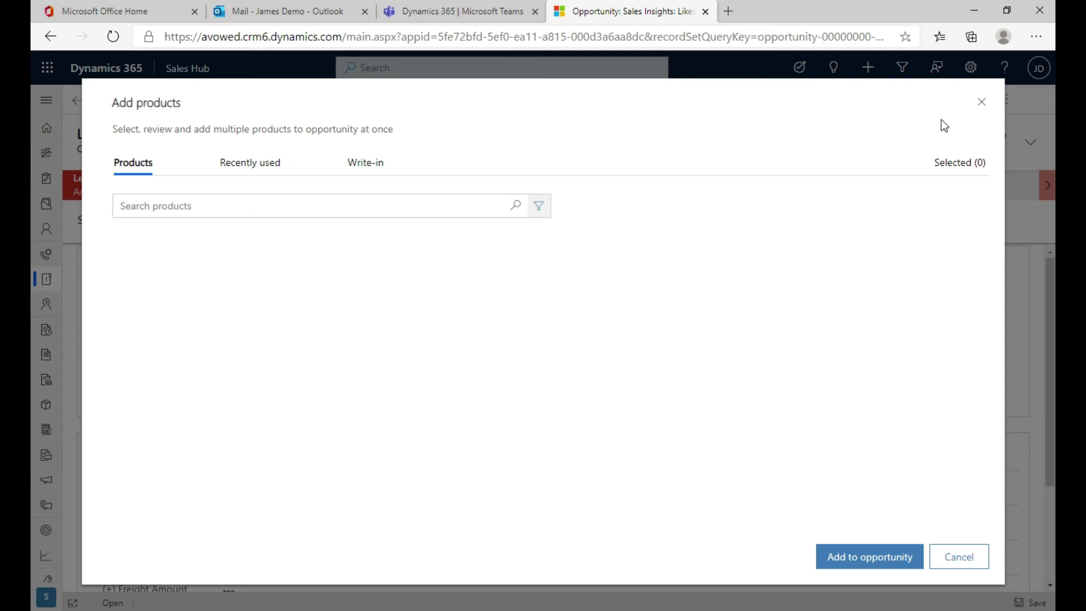
left_click(981, 104)
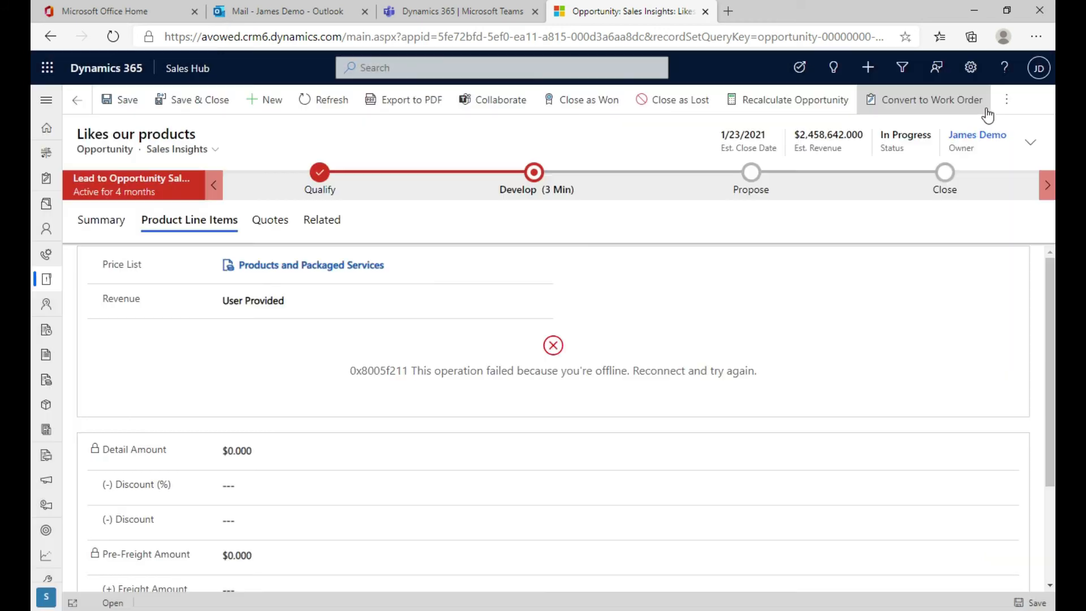
left_click(396, 265)
left_click(537, 266)
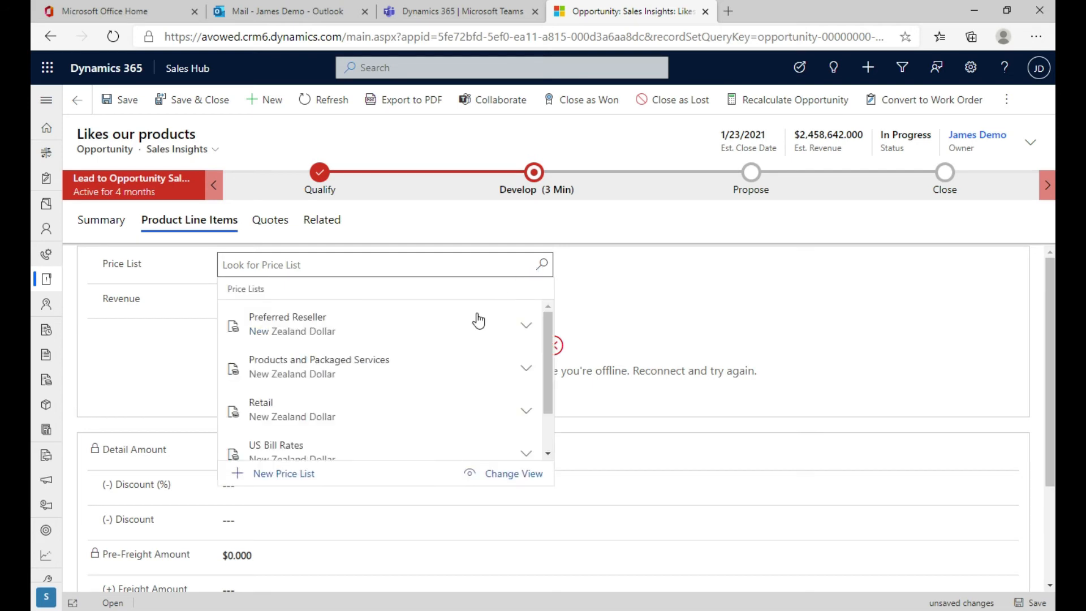
scroll(475, 321, "down", 1)
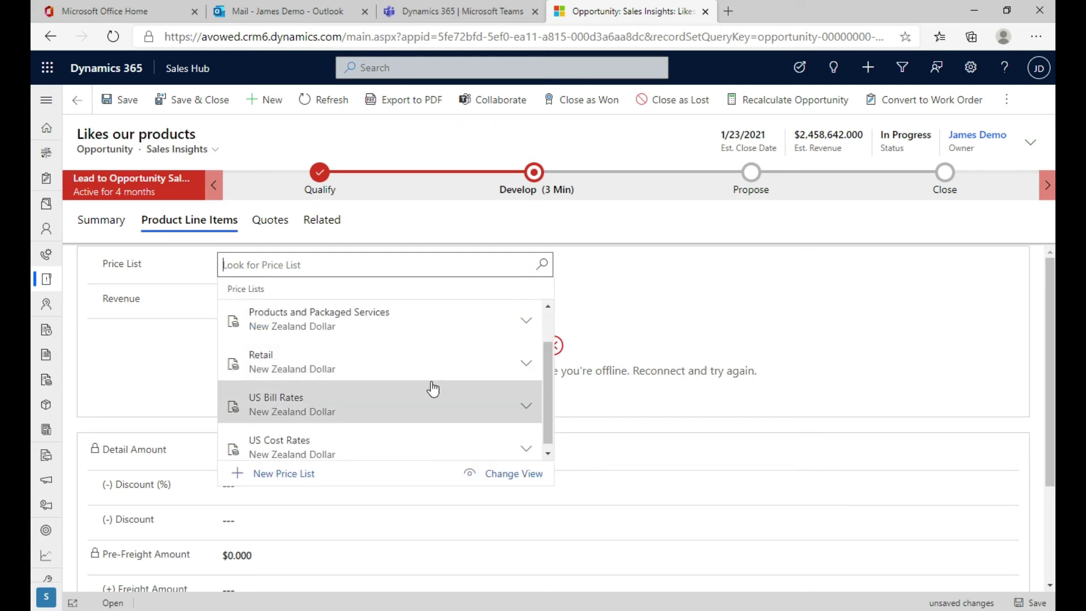
scroll(425, 389, "down", 1)
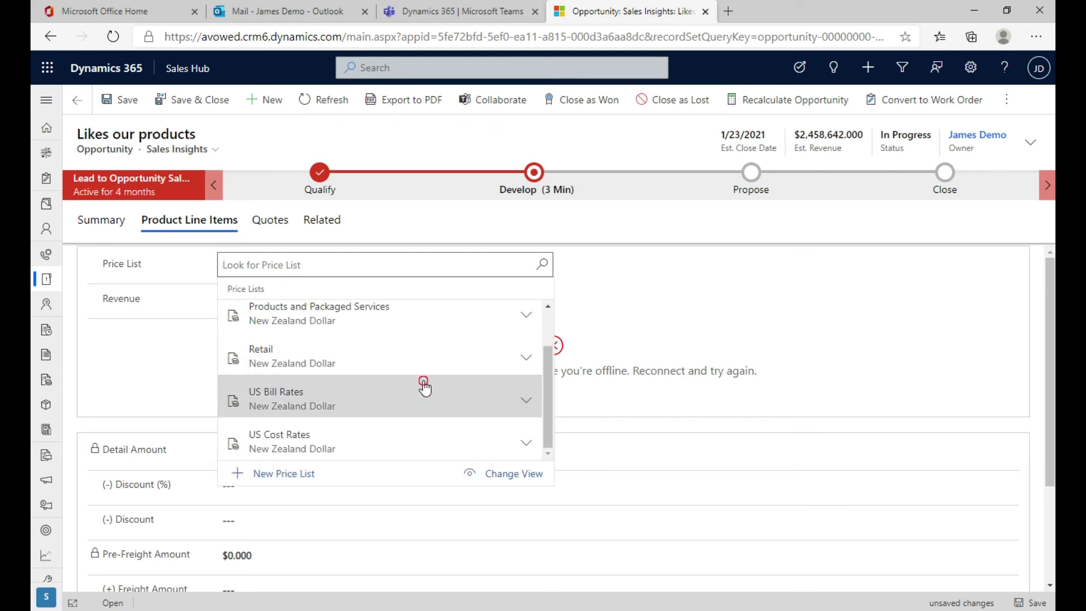
left_click(425, 389)
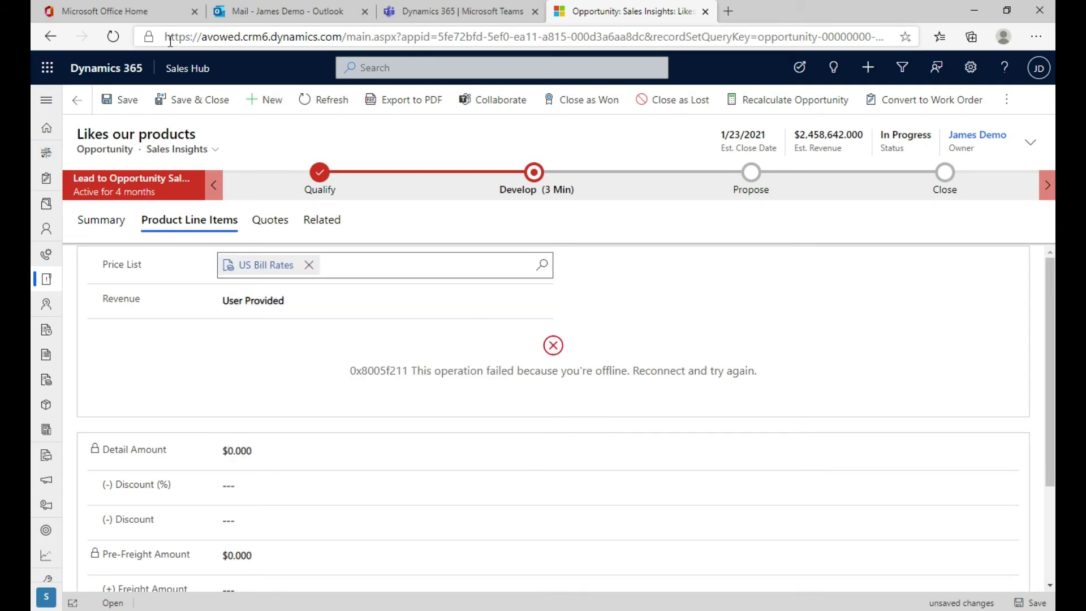
left_click(128, 99)
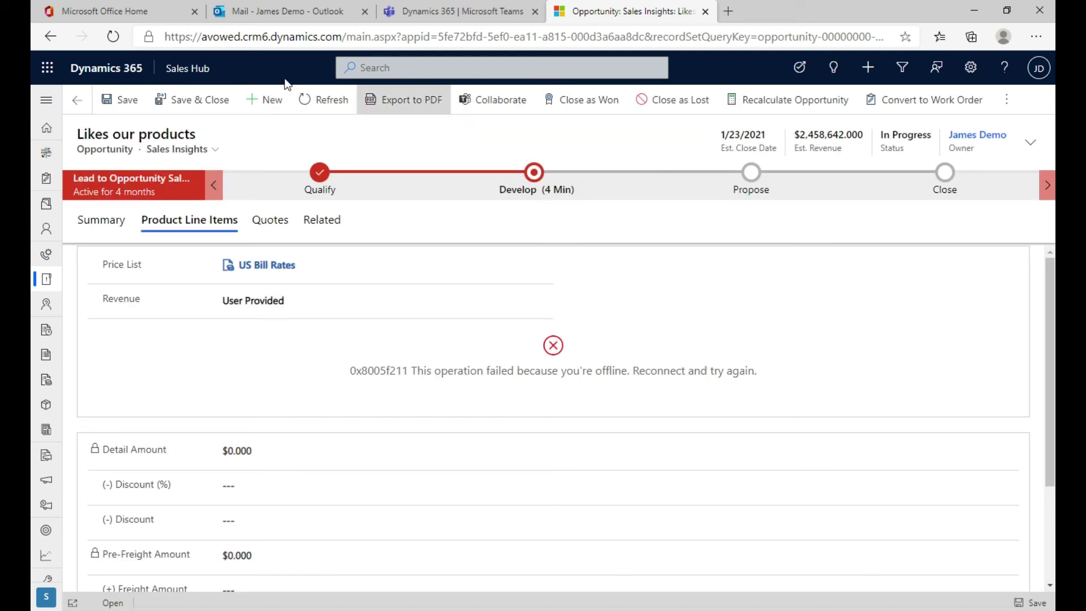
left_click(314, 107)
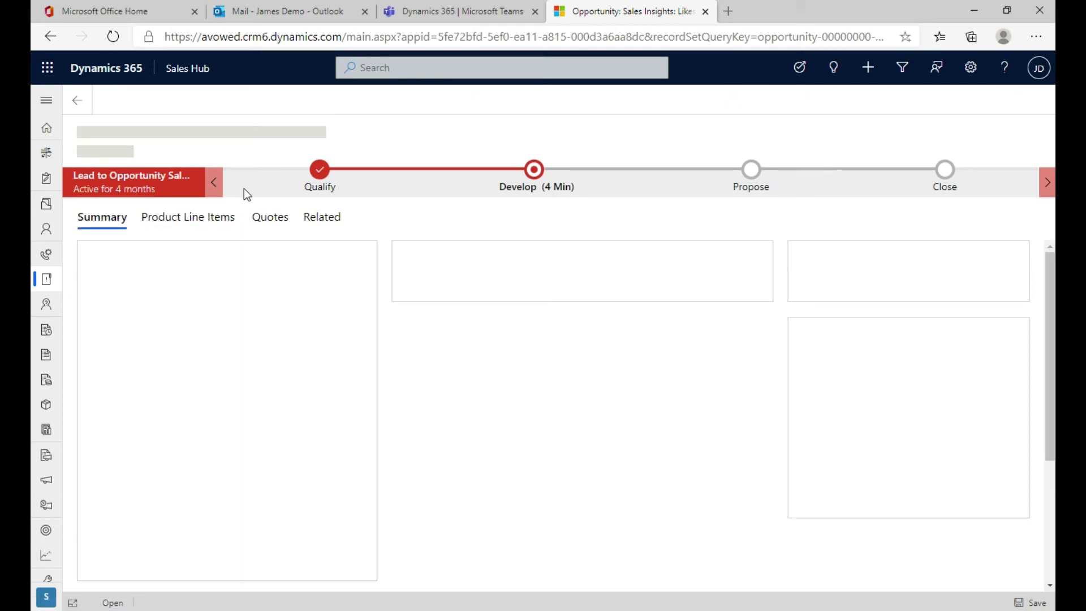
- Check which products can be added to the opportunity's product line items under the US Bill Rates price list
left_click(206, 223)
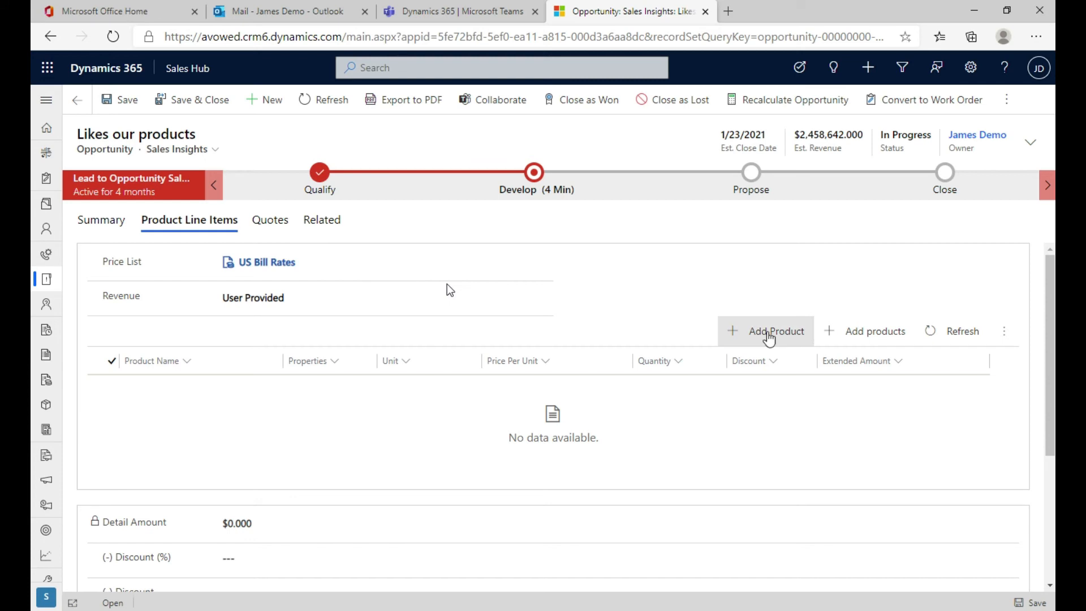
left_click(860, 335)
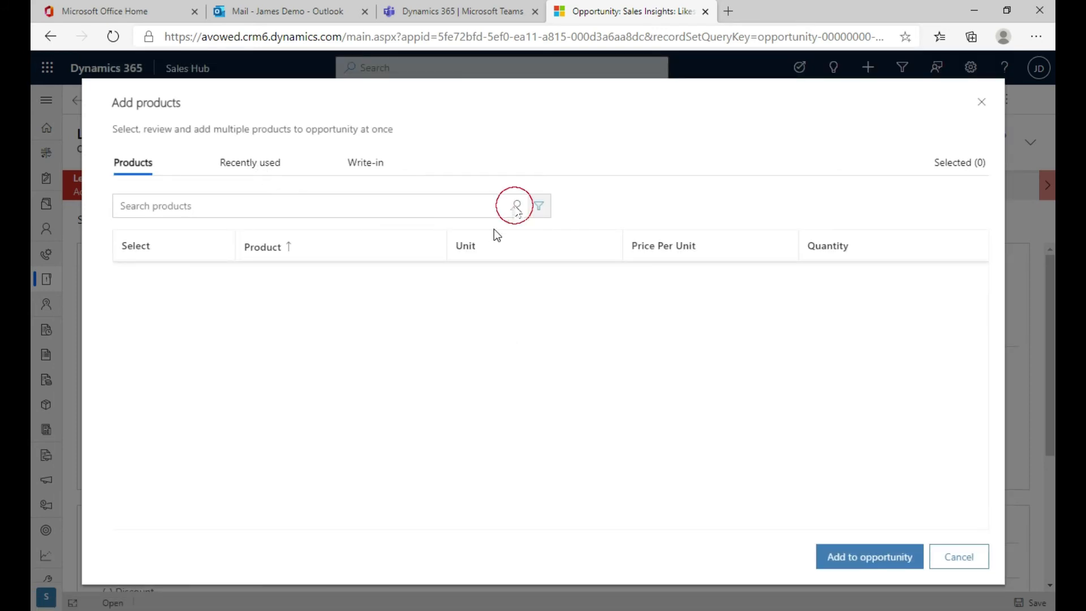
left_click(933, 549)
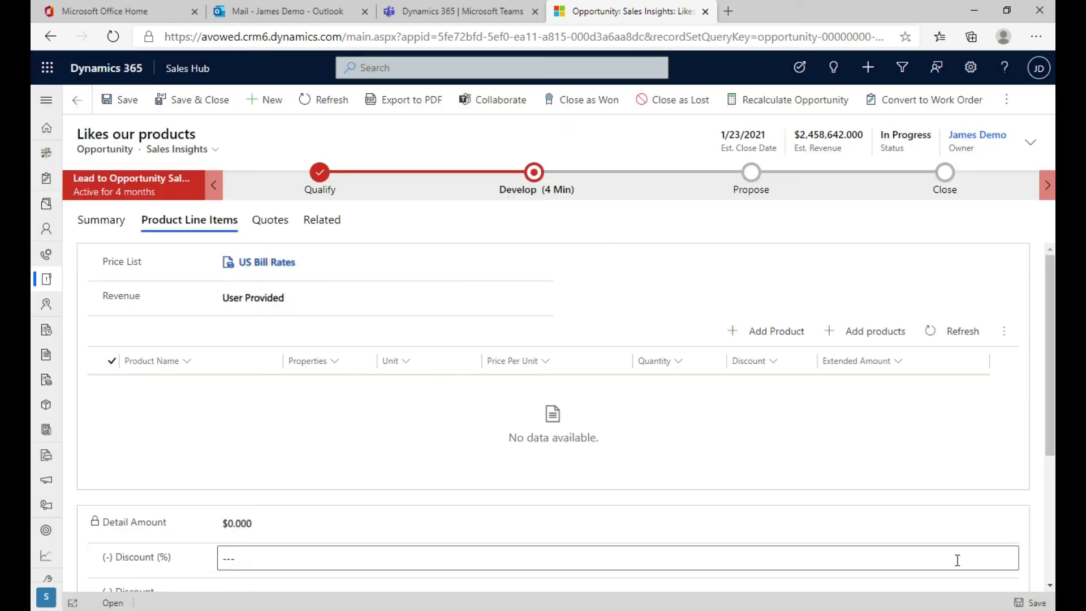
- Add a write-in product named Test Item to the opportunity with a price per unit of 2000 and a quantity of 12
left_click(859, 344)
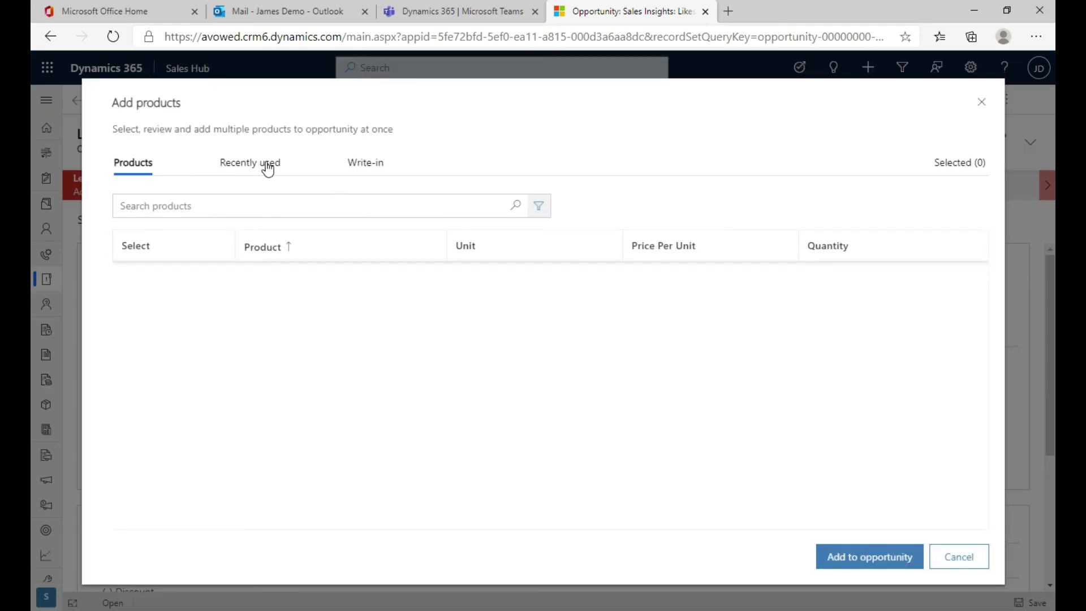
left_click(362, 166)
left_click(153, 192)
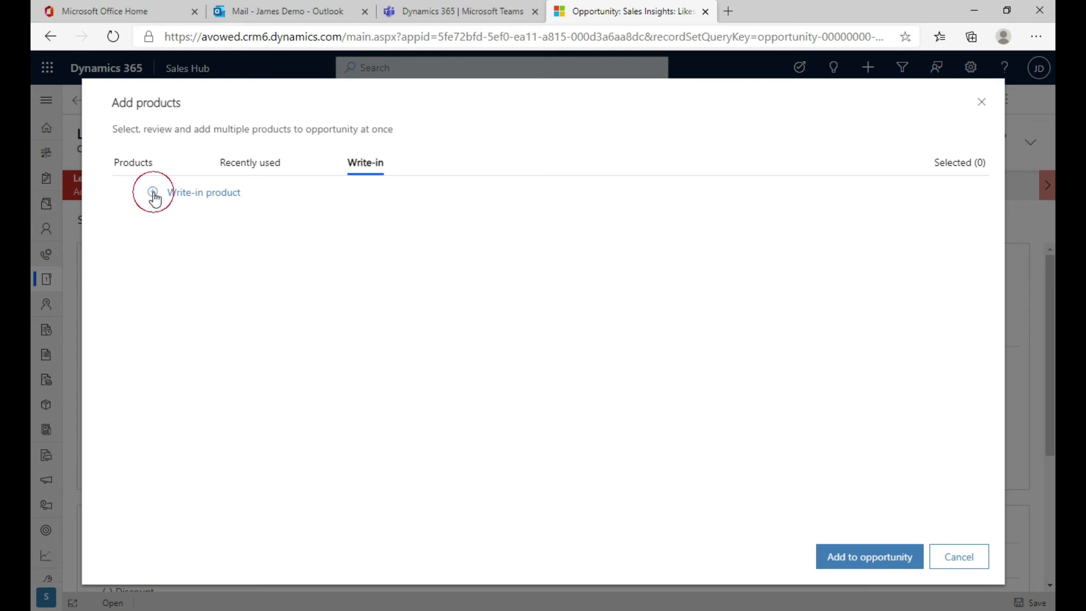
left_click(270, 253)
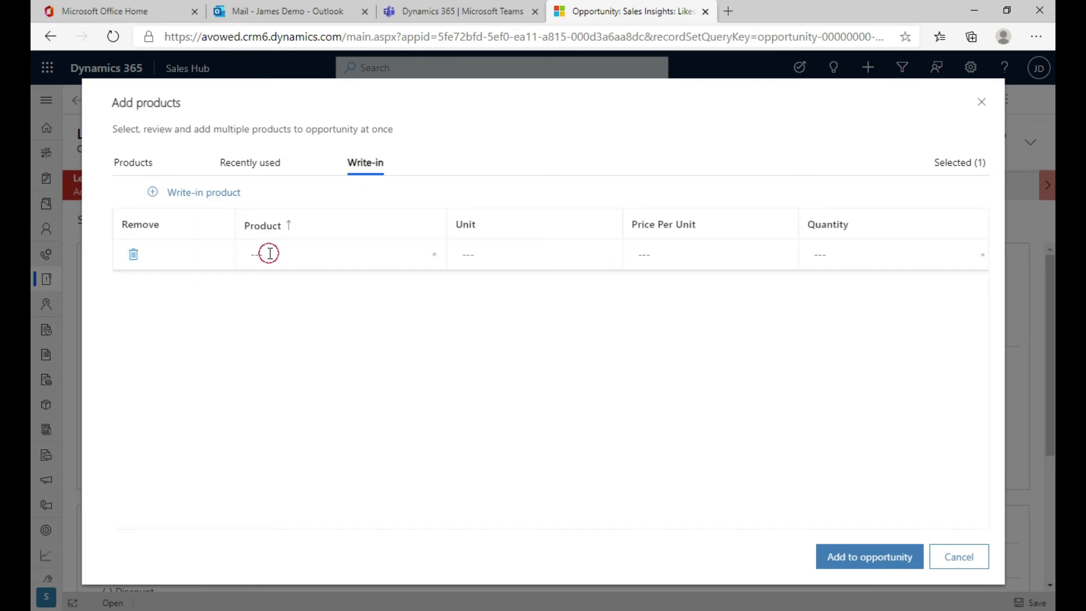
type("Tes")
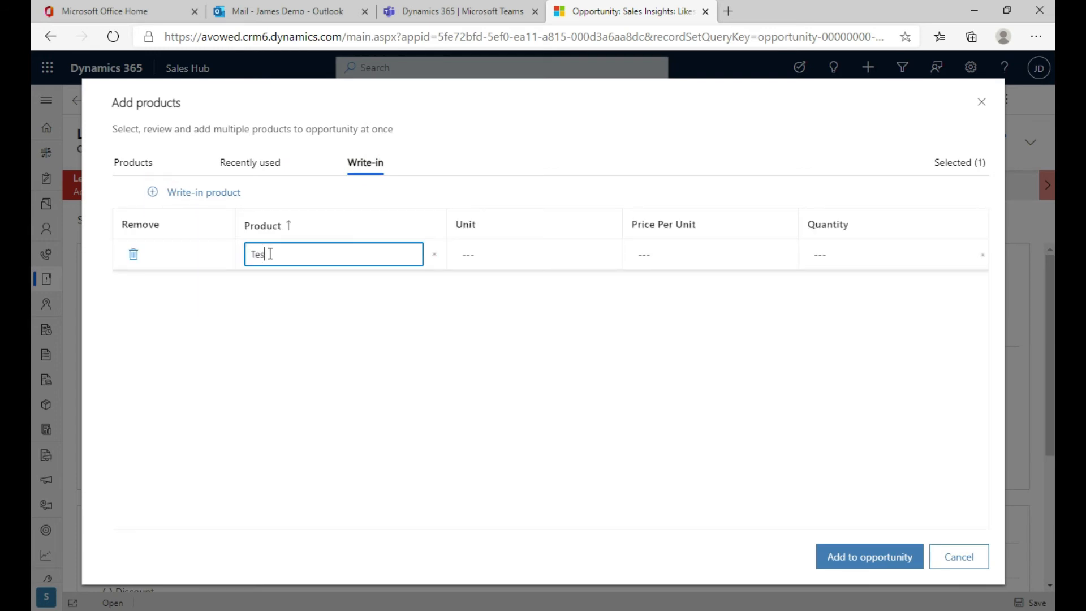
type("t Item")
left_click(497, 260)
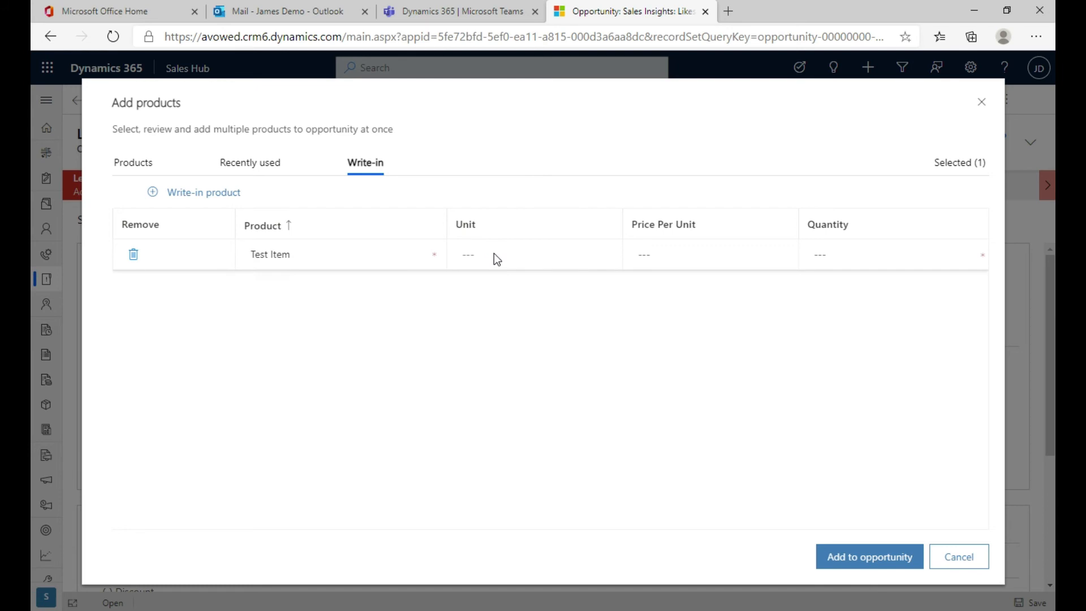
left_click(652, 254)
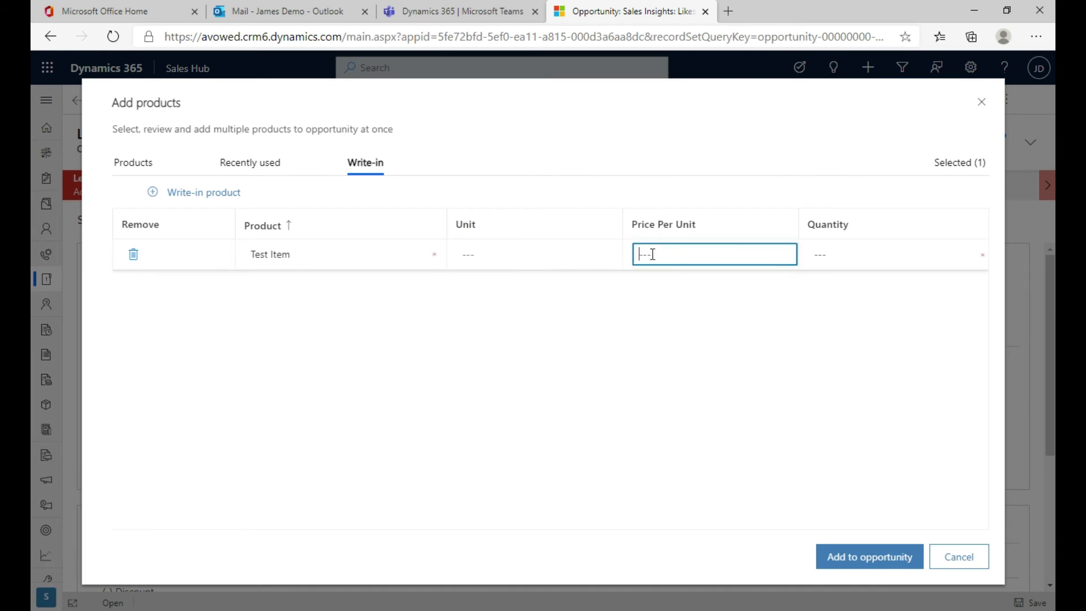
type("1000")
left_click(861, 258)
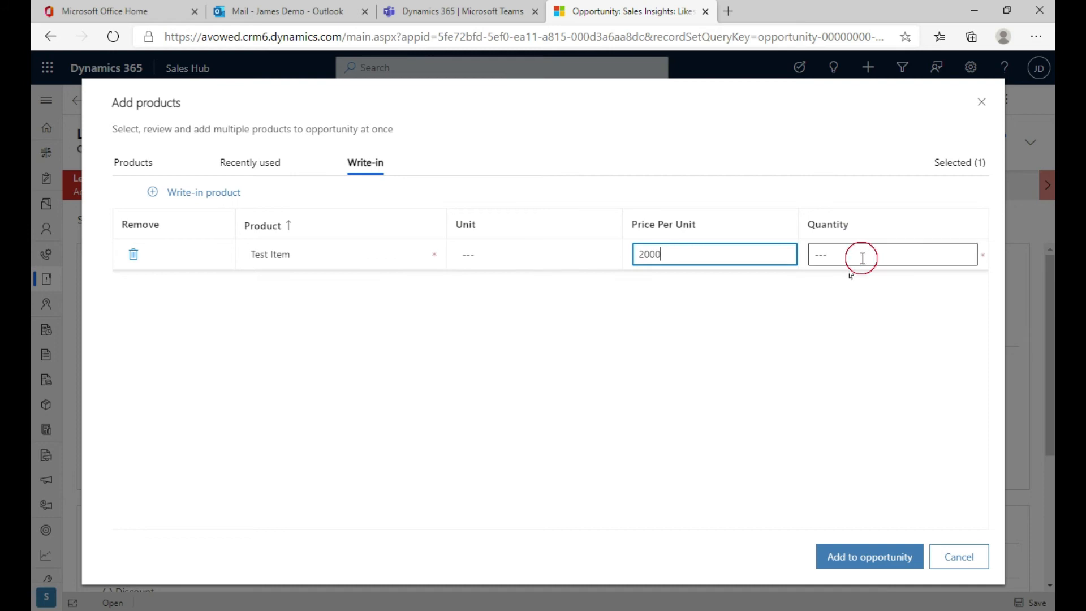
type("12")
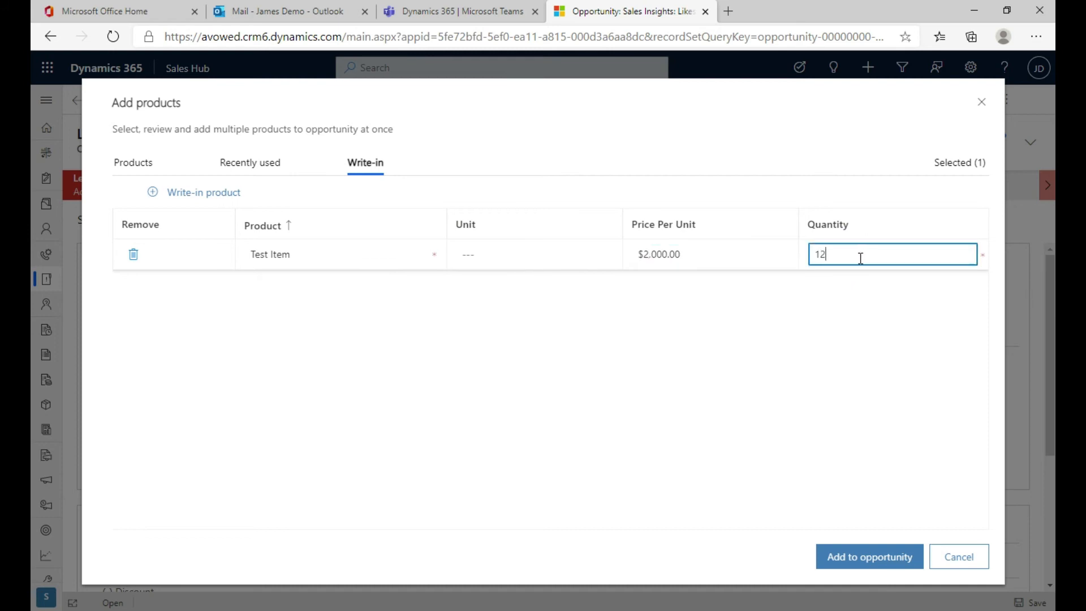
left_click(839, 553)
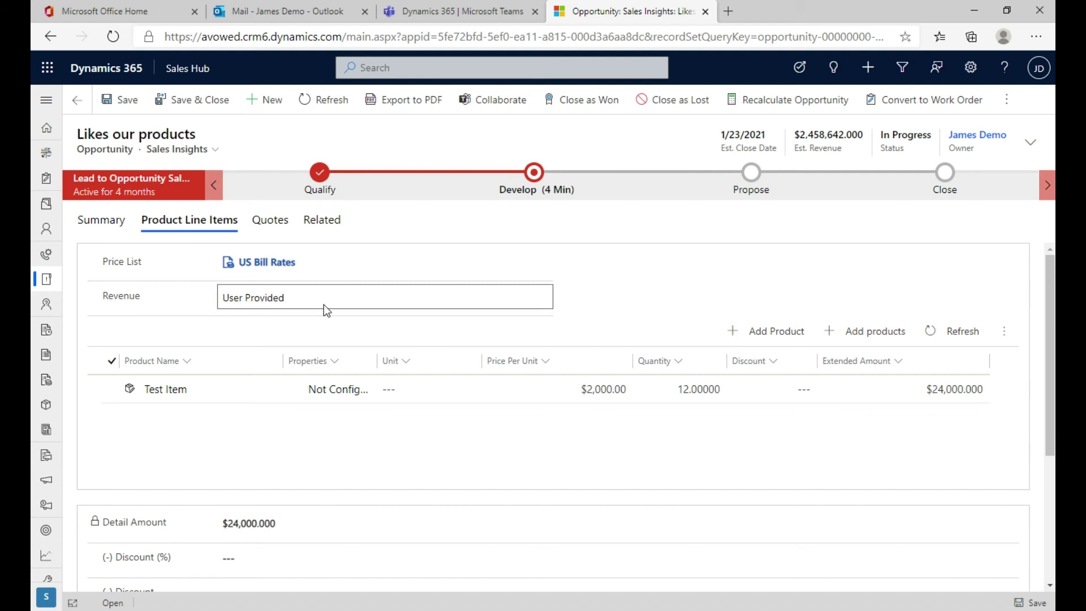
- Set the opportunity's revenue to System Calculated and review the amounts below the product line items
left_click(369, 306)
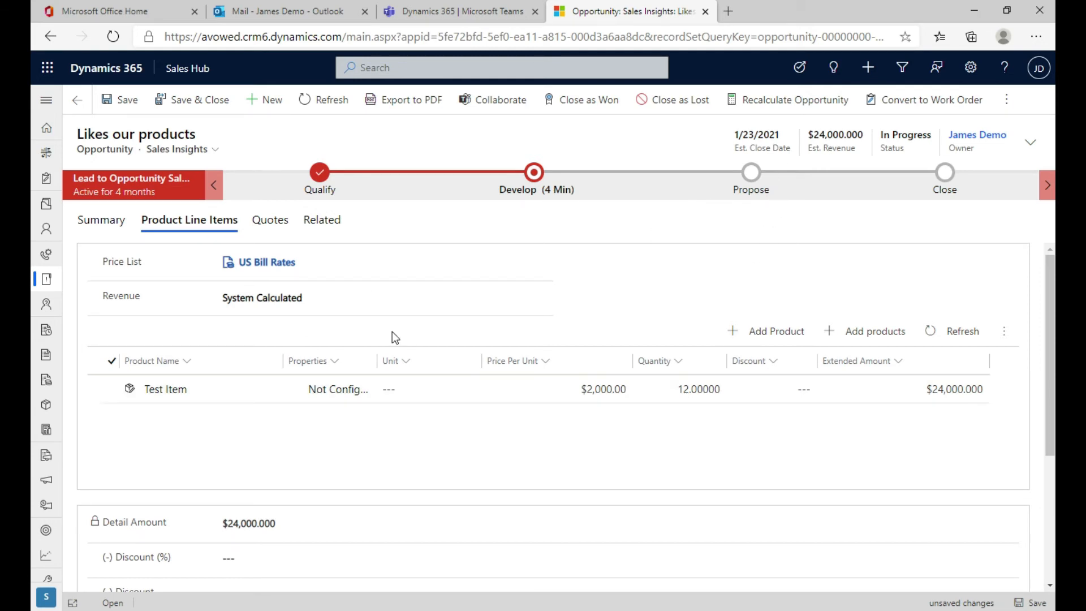
scroll(393, 337, "down", 3)
scroll(394, 338, "up", 3)
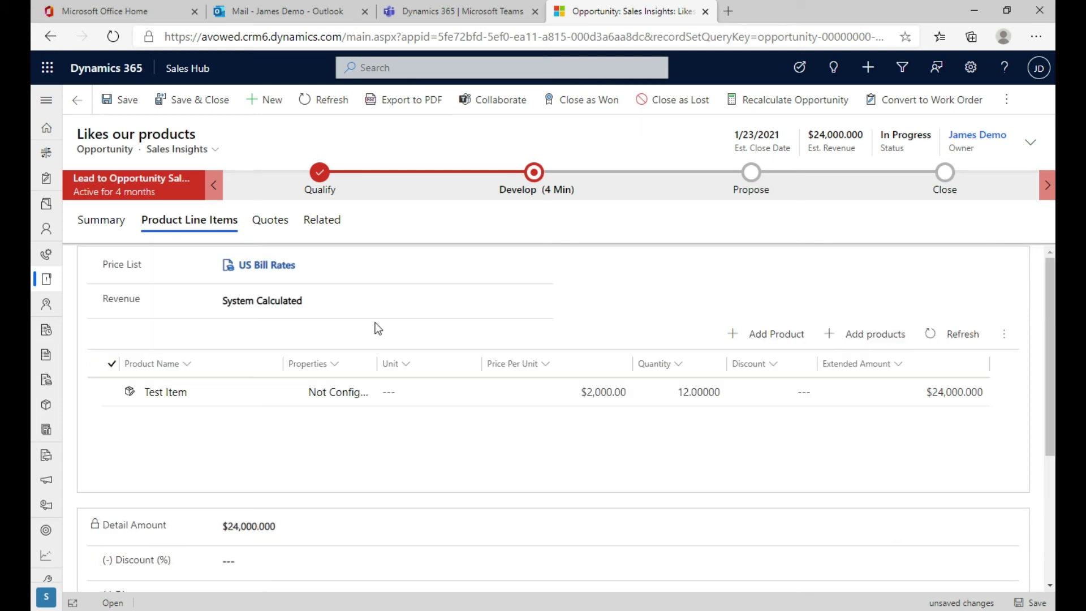
- Create a new quote from the opportunity and activate it
left_click(262, 226)
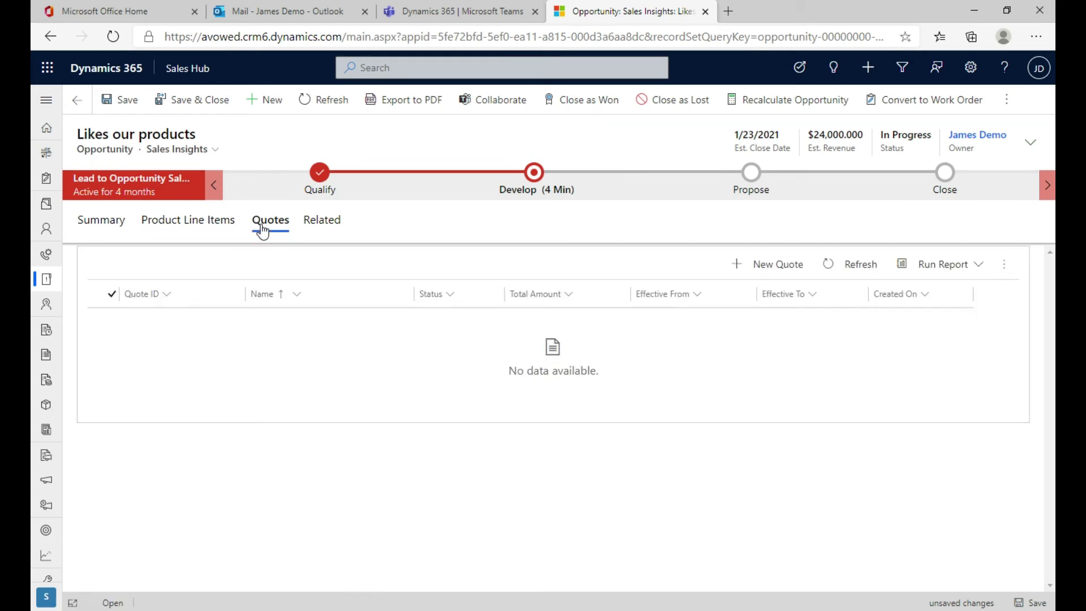
left_click(749, 272)
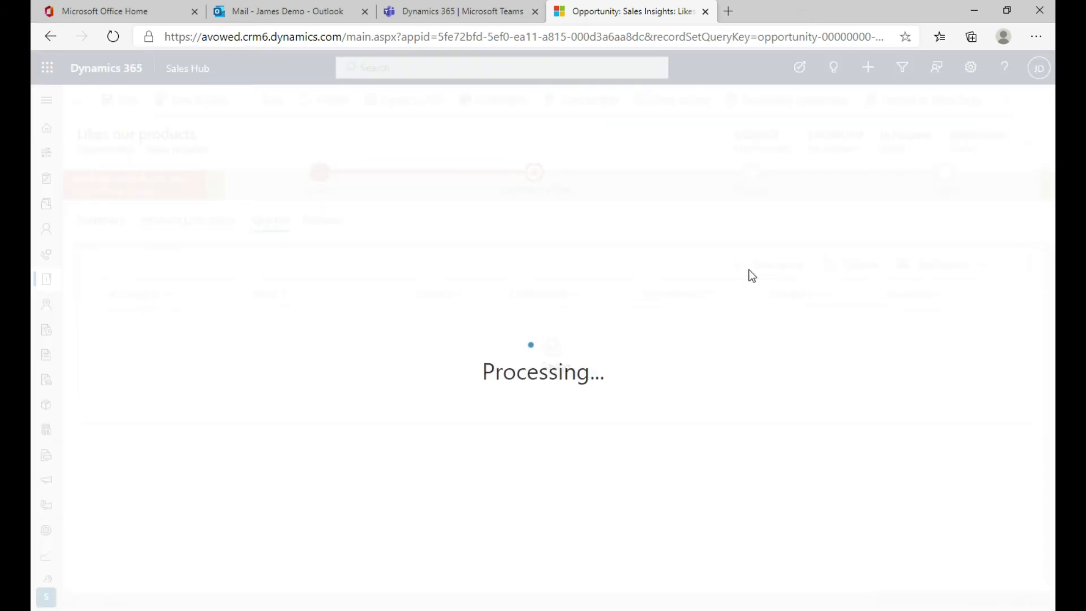
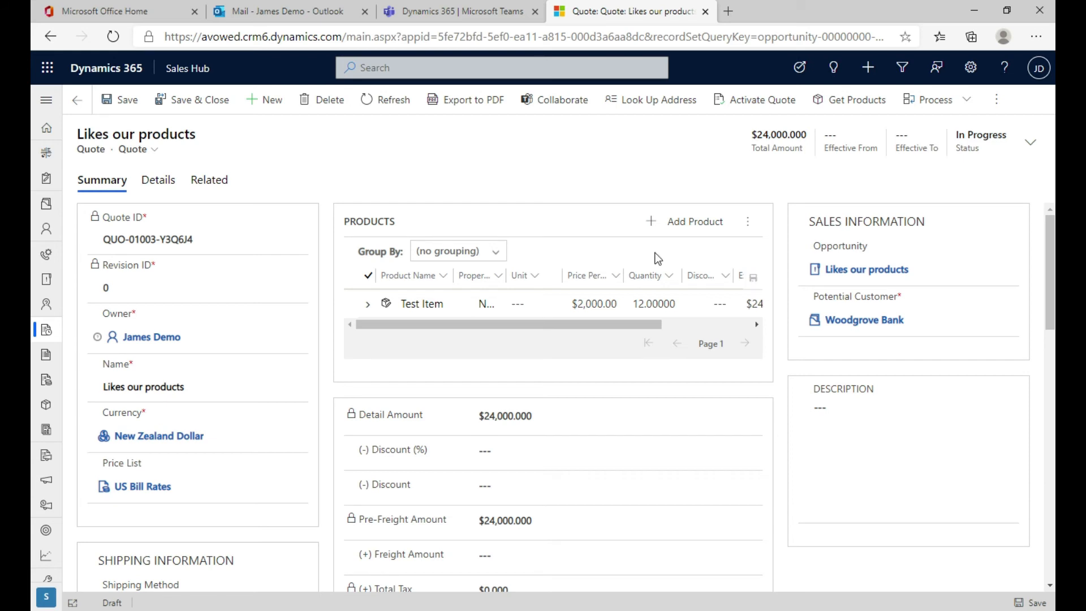
left_click(726, 109)
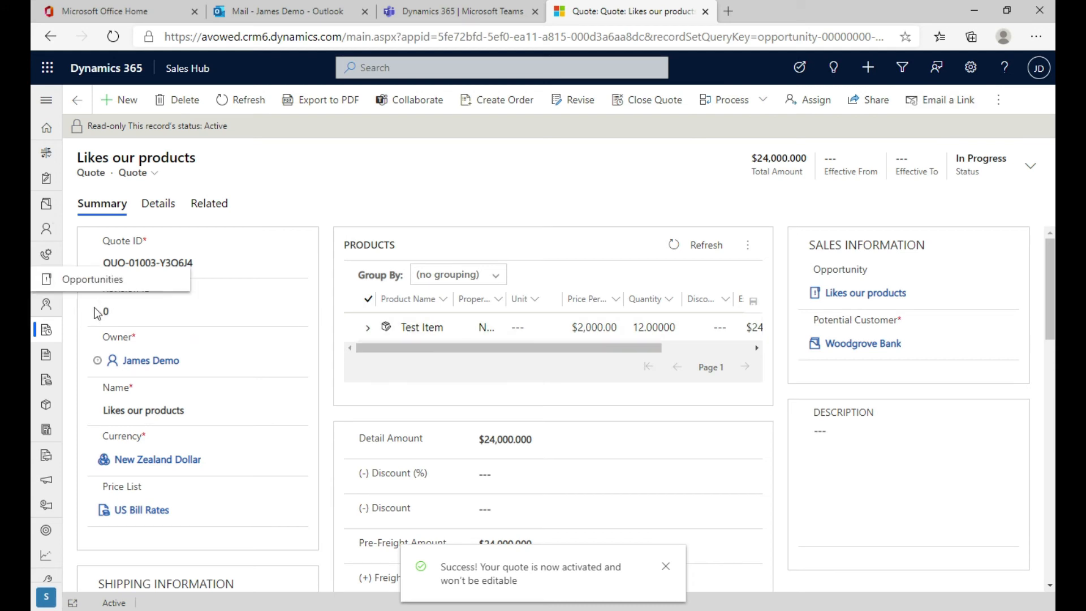
- Look through the expanded site navigation and reopen the Likes our products opportunity from the recent records
left_click(47, 101)
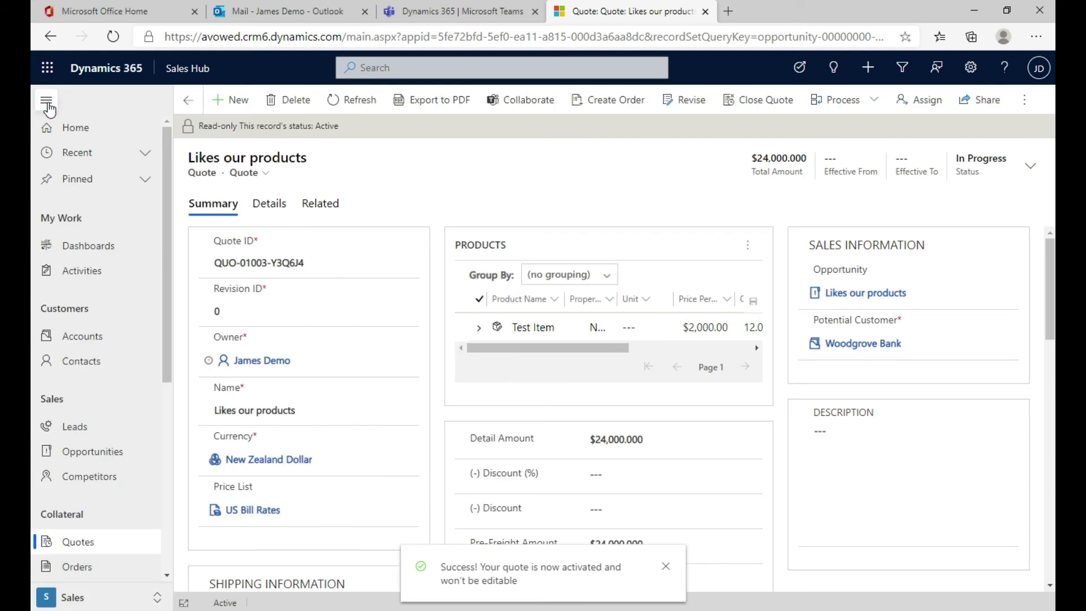
scroll(103, 518, "down", 5)
scroll(103, 518, "up", 4)
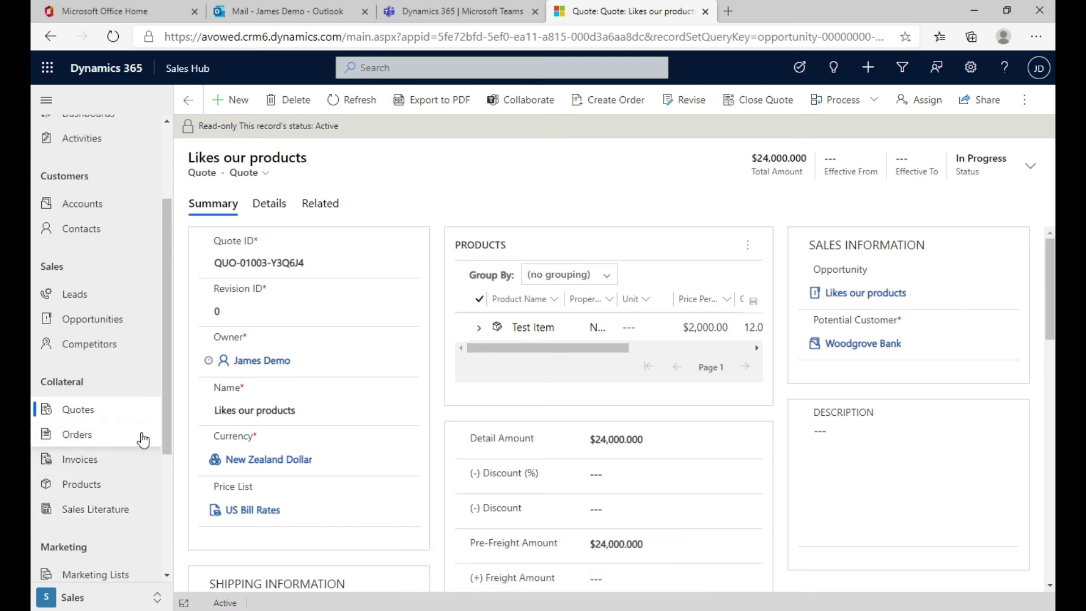
scroll(102, 418, "up", 3)
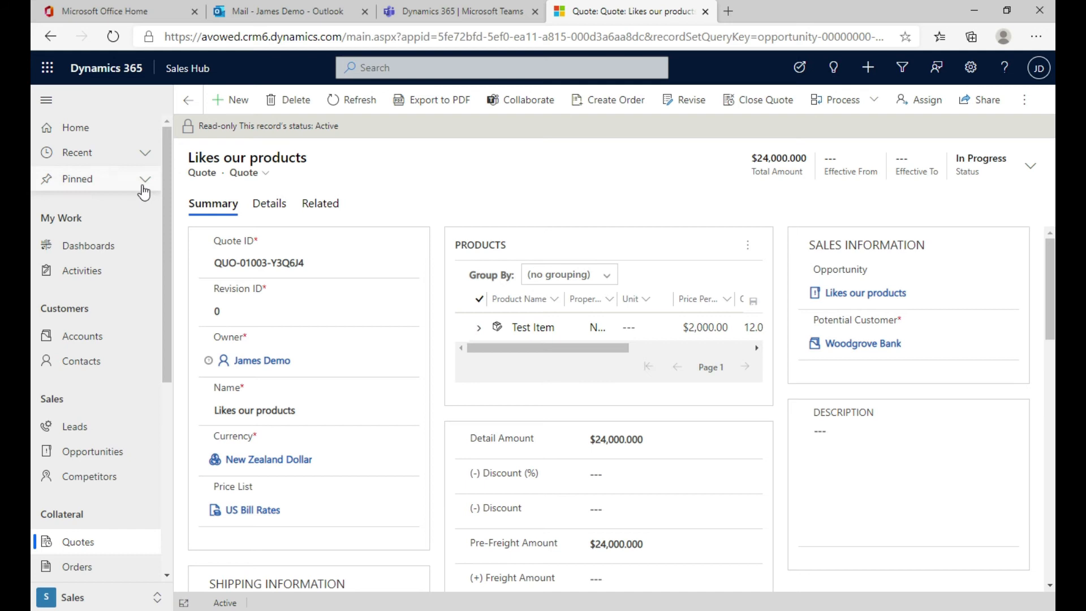
left_click(145, 162)
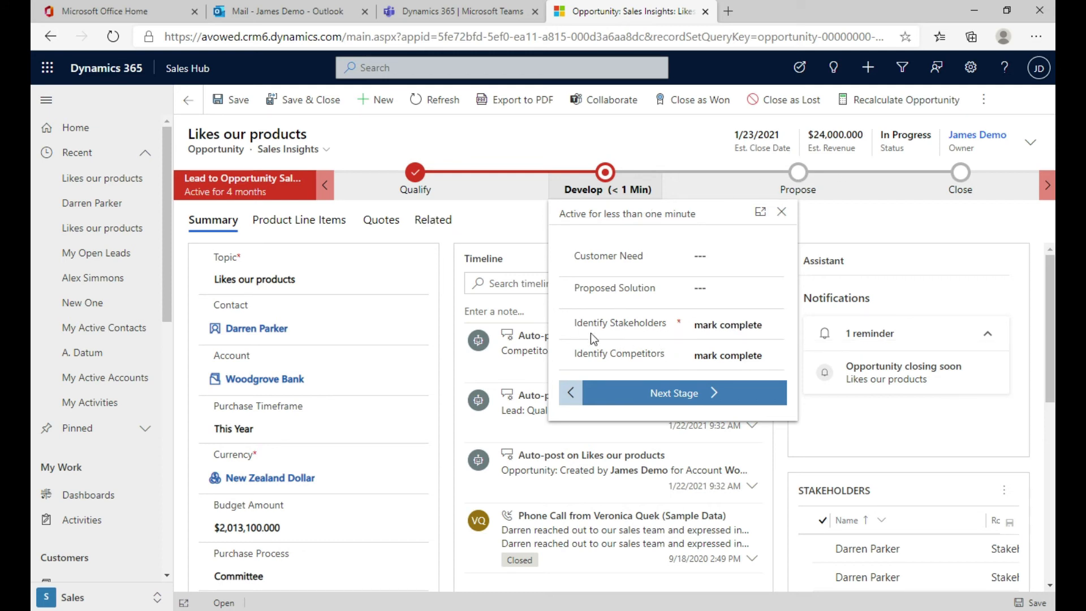
- Try to advance the opportunity from the Develop stage to the next stage
mouse_move(603, 332)
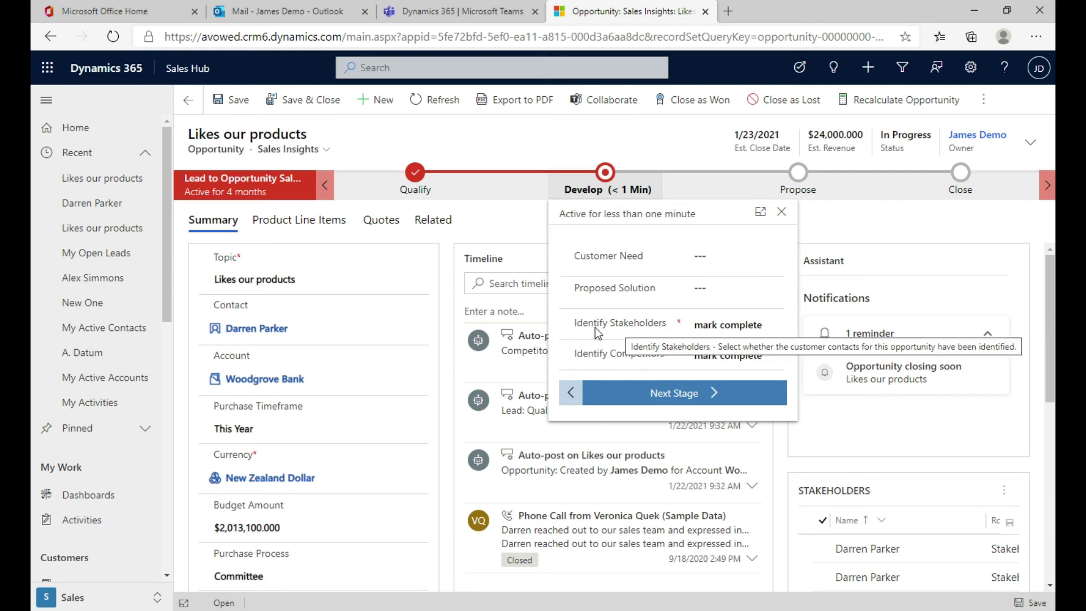
left_click(650, 393)
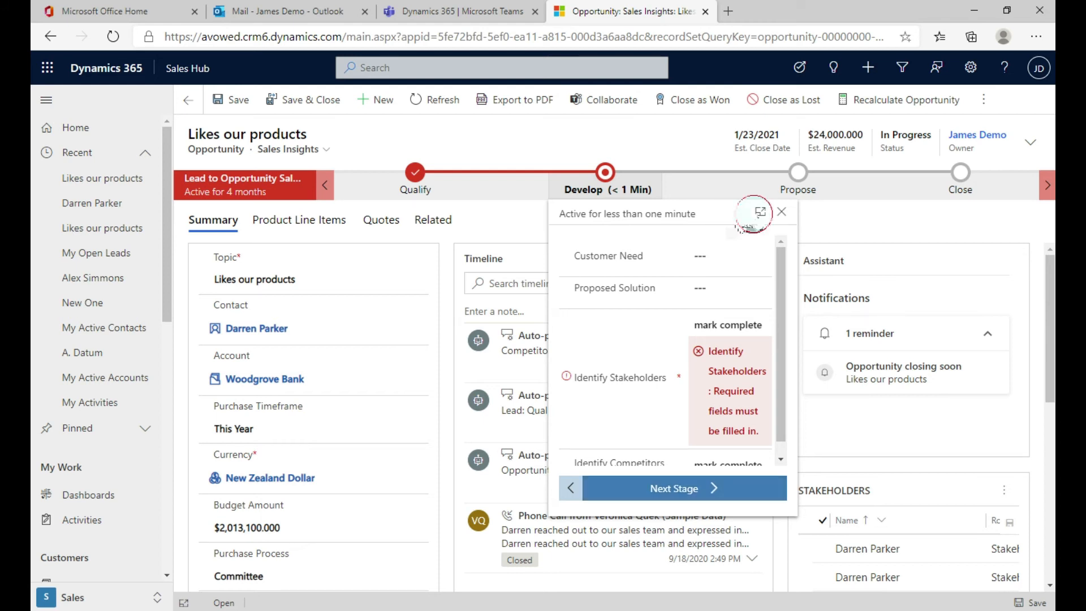
- Dock the Develop stage pane, enter "fhdbhbvhb vhdb" as the proposed solution, and mark Identify Stakeholders and Identify Competitors complete
left_click(759, 212)
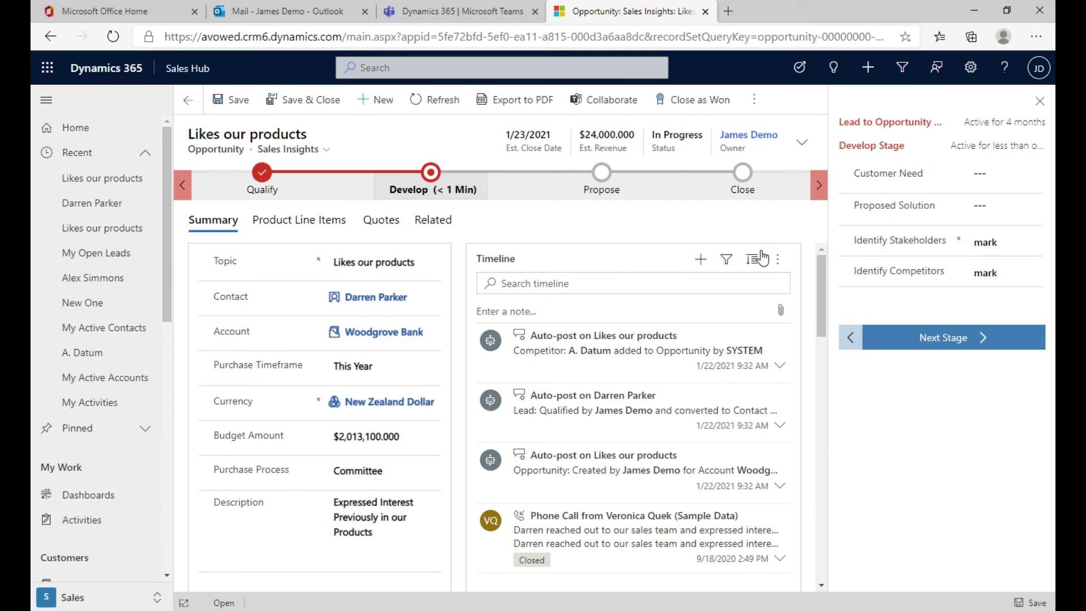
left_click(46, 104)
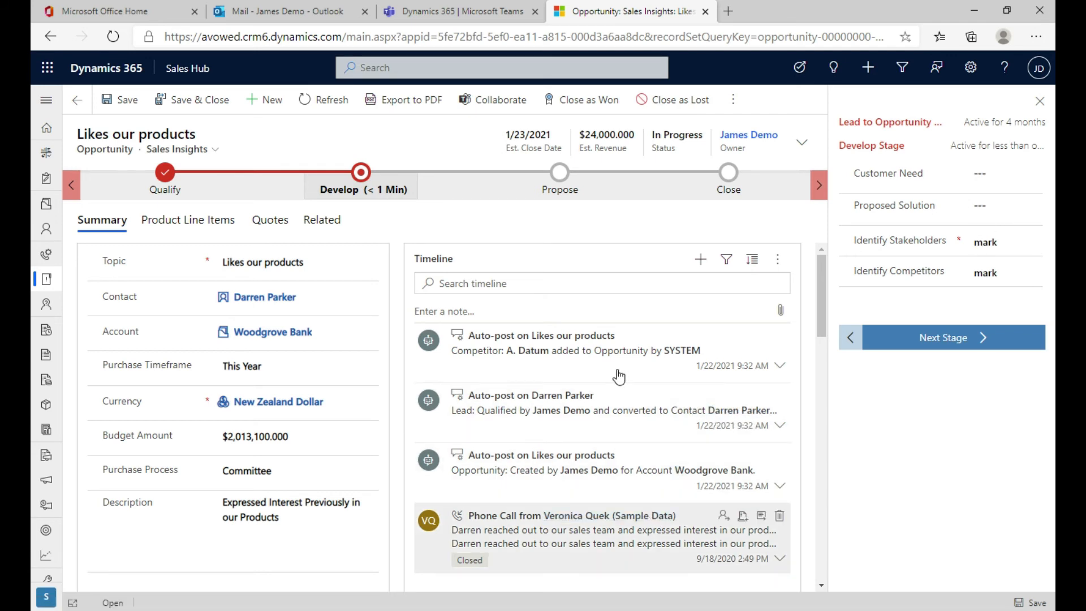
left_click(1018, 215)
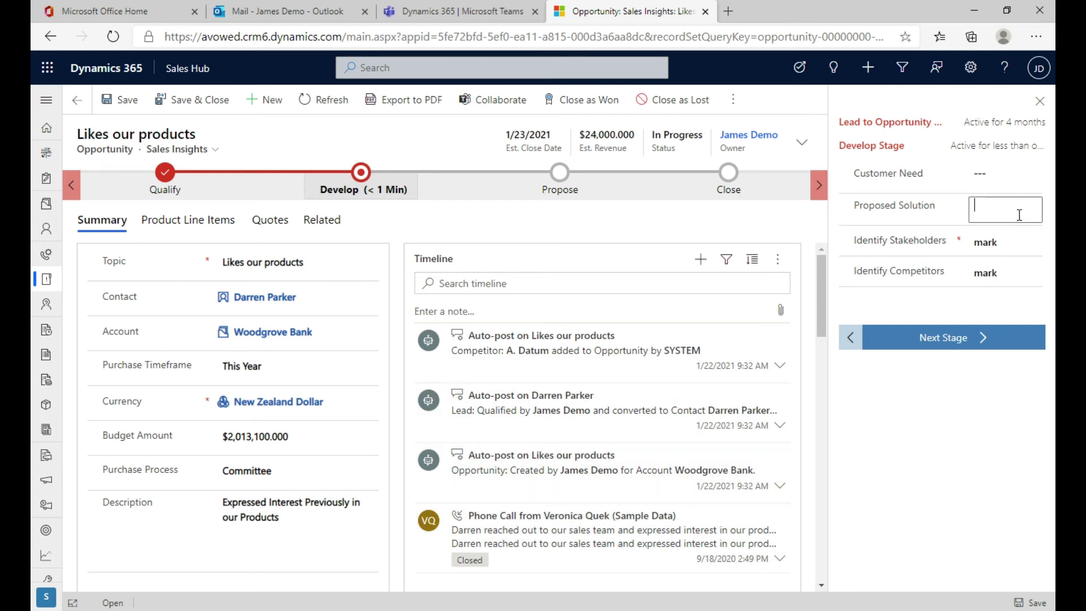
type("fhdbhbvhb vhdb")
left_click(990, 244)
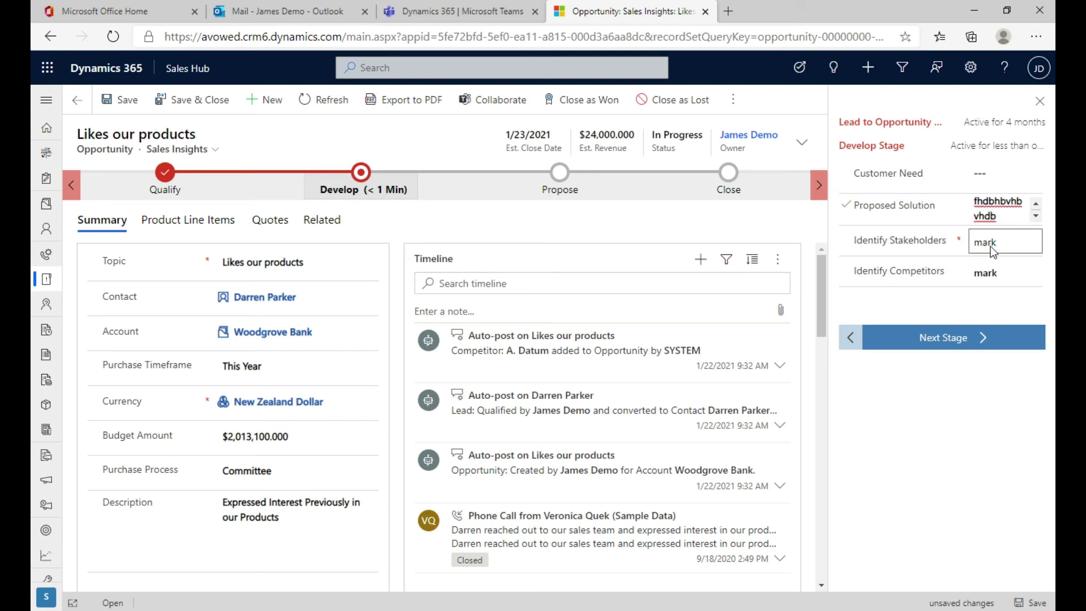
left_click(979, 271)
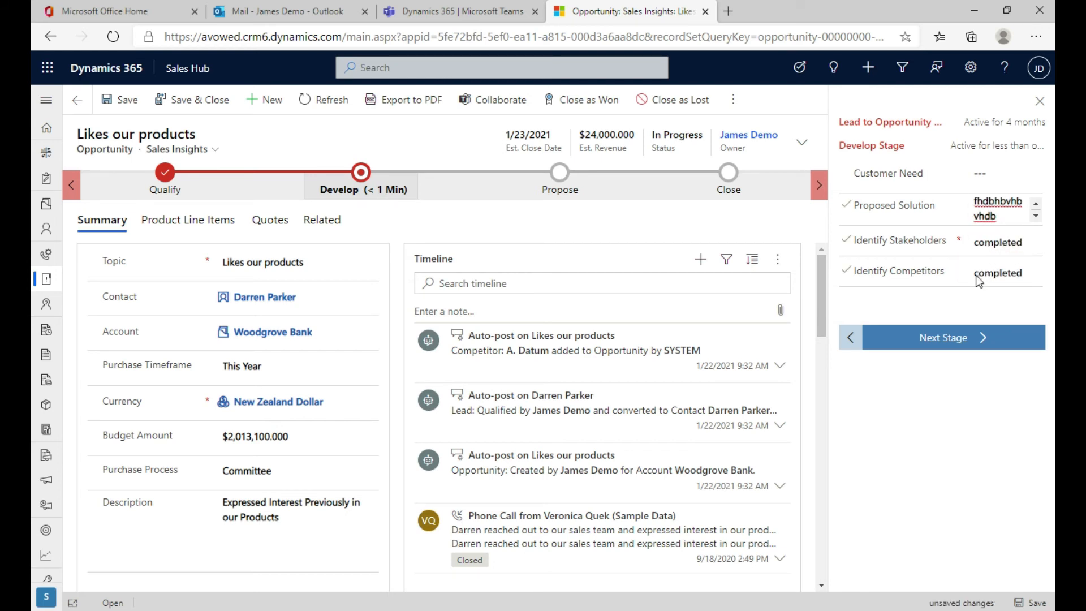
- Advance the opportunity from the Develop stage through Propose to the Close stage
left_click(973, 348)
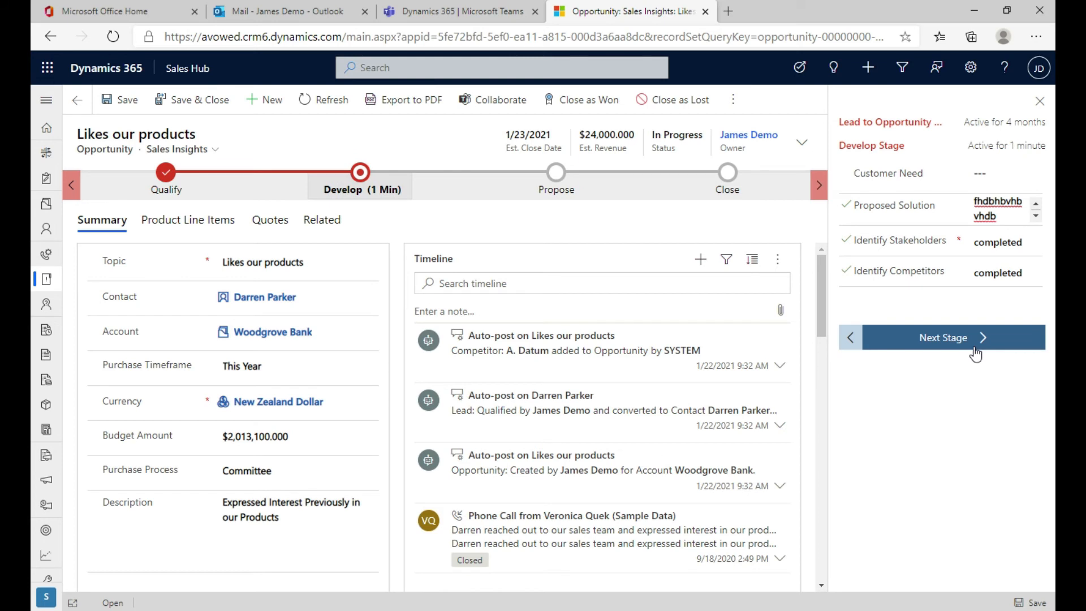
left_click(1043, 106)
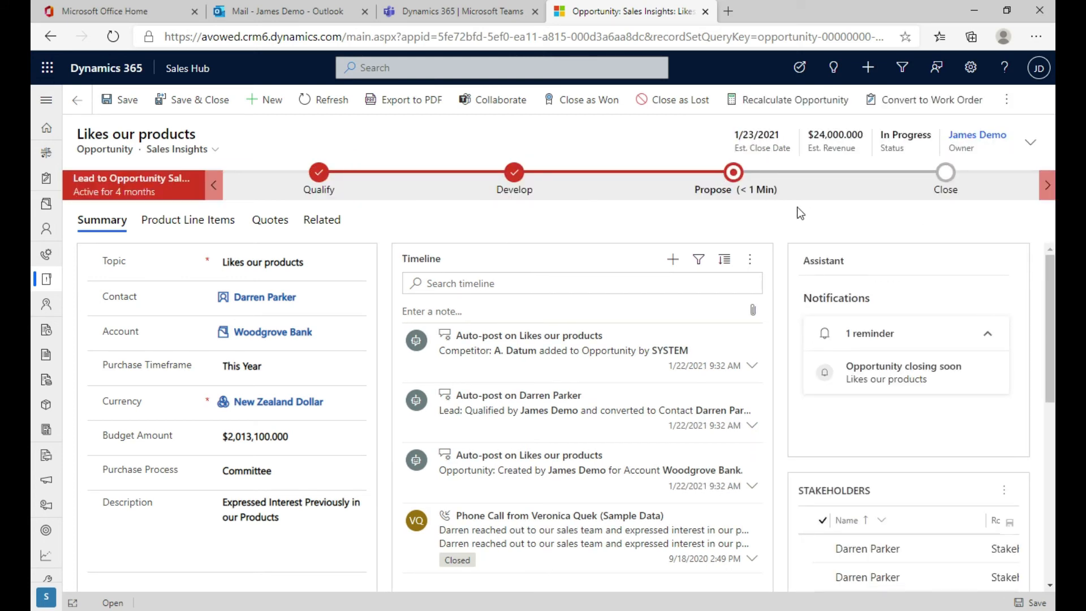
left_click(734, 173)
left_click(733, 173)
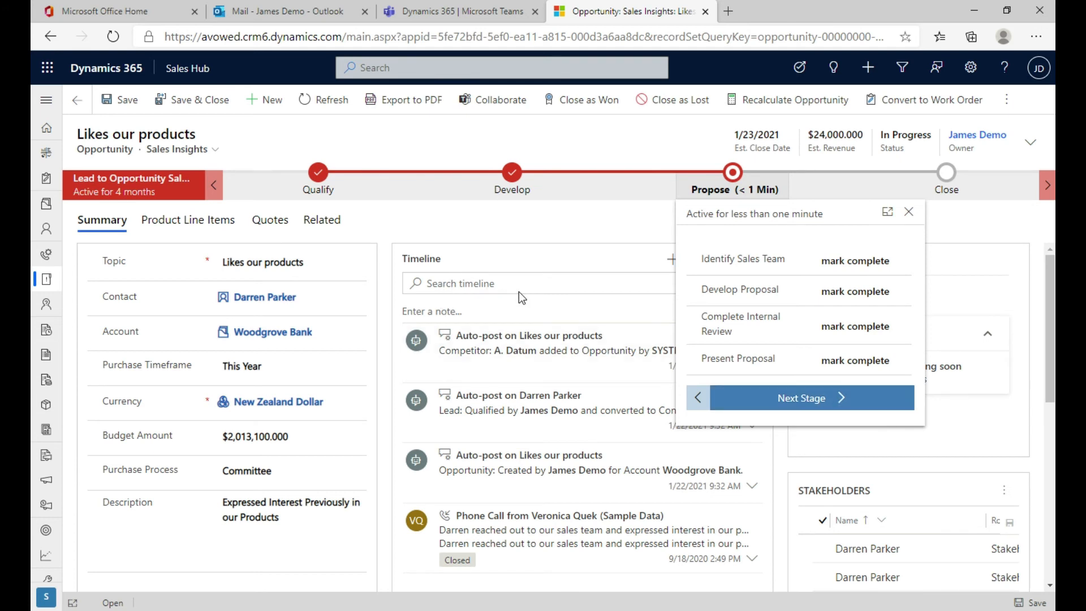
left_click(782, 401)
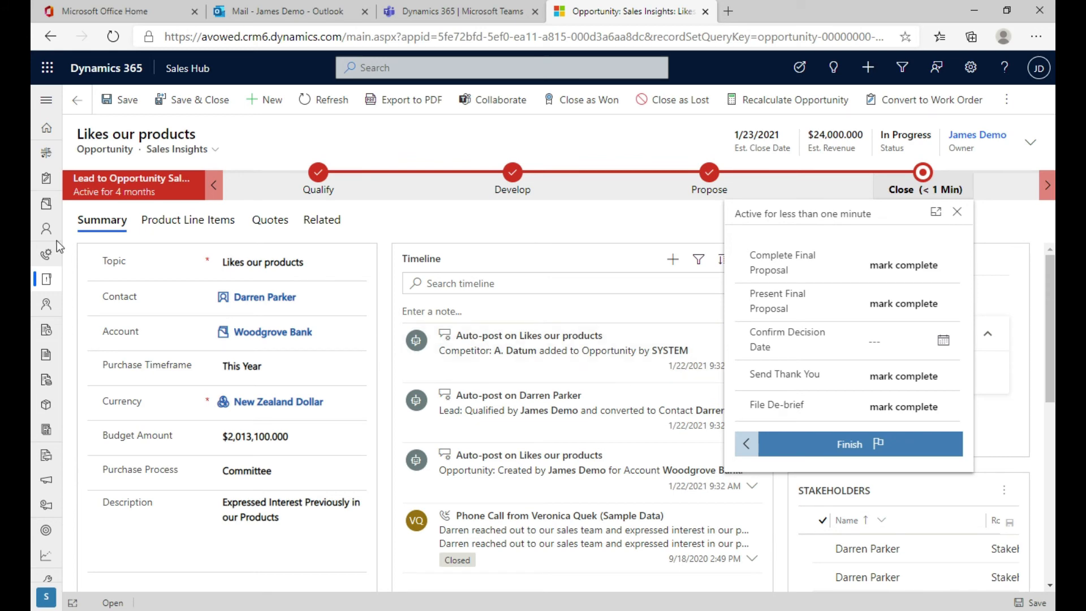
- Open the opportunities list and look through its available system views
left_click(46, 279)
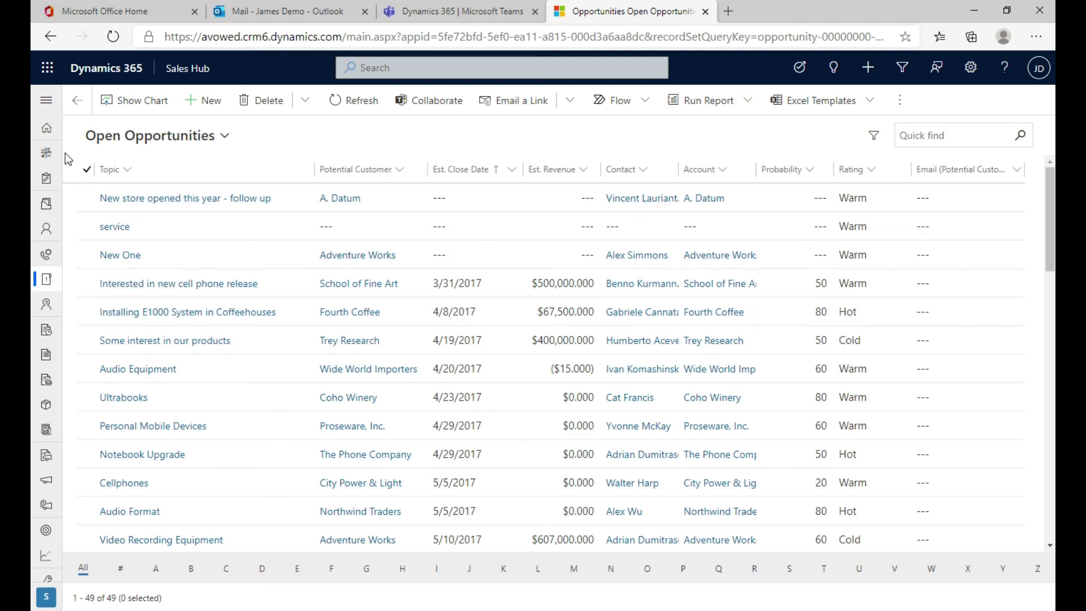
left_click(134, 135)
scroll(249, 346, "down", 1)
scroll(252, 350, "down", 1)
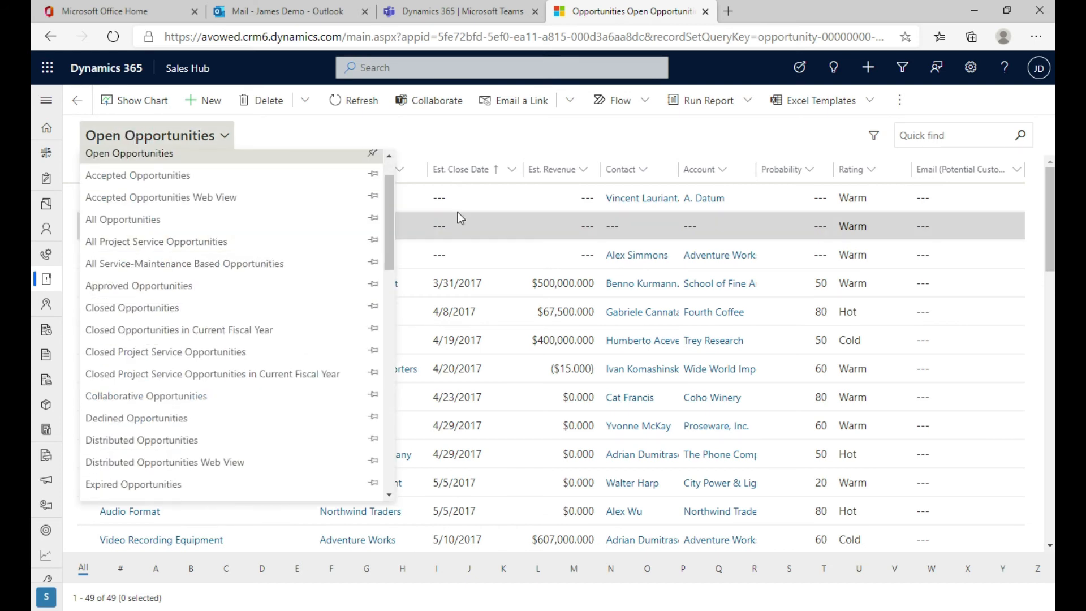
left_click(459, 145)
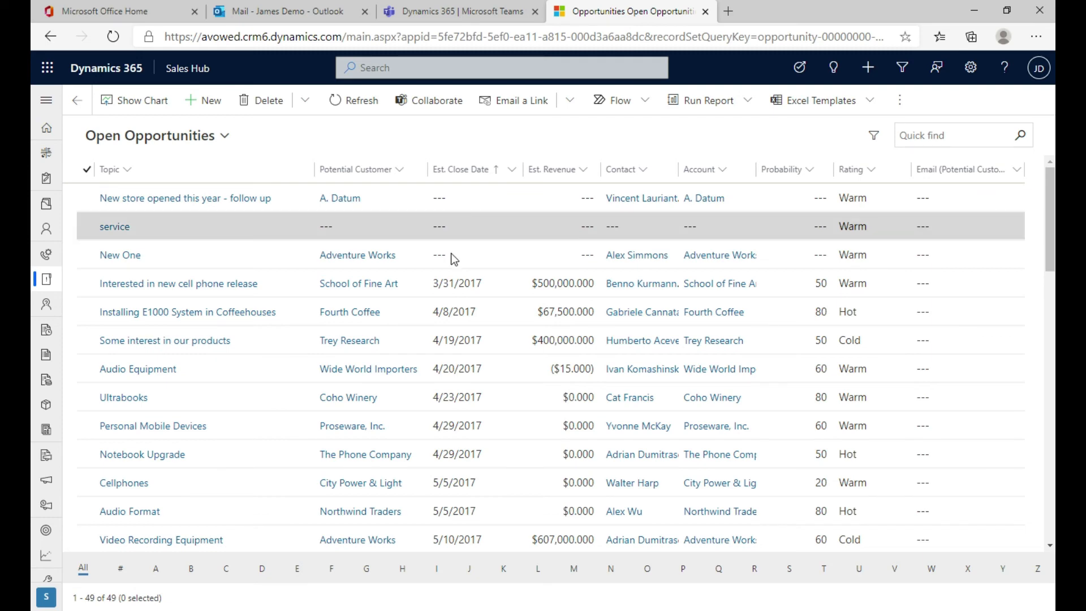
- Look through the open opportunities and switch the list to the Closed Opportunities view
scroll(436, 339, "down", 2)
scroll(416, 351, "down", 3)
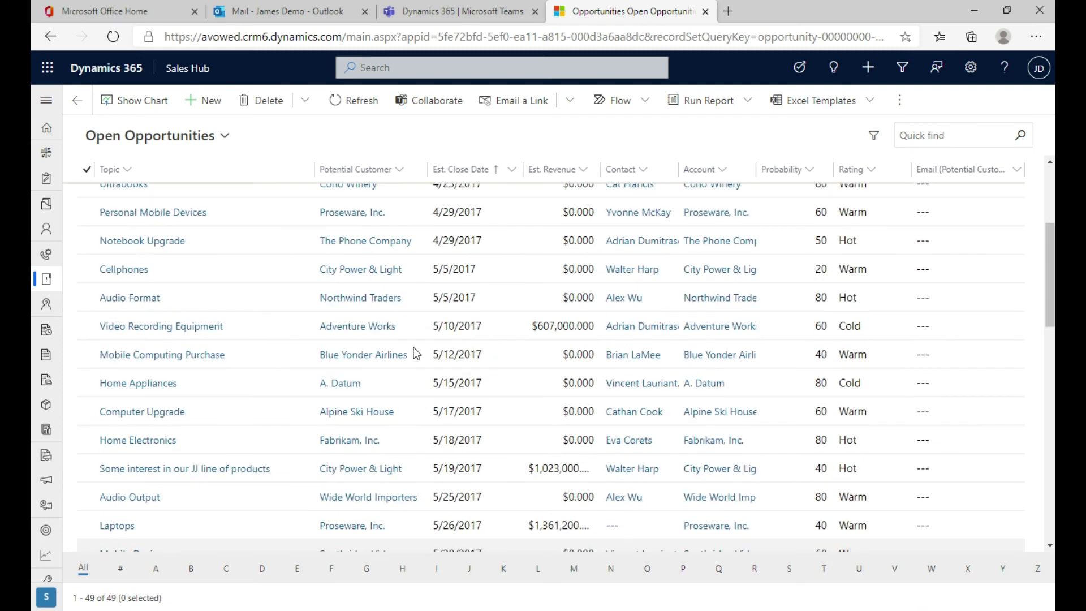
scroll(413, 347, "down", 2)
scroll(405, 339, "up", 4)
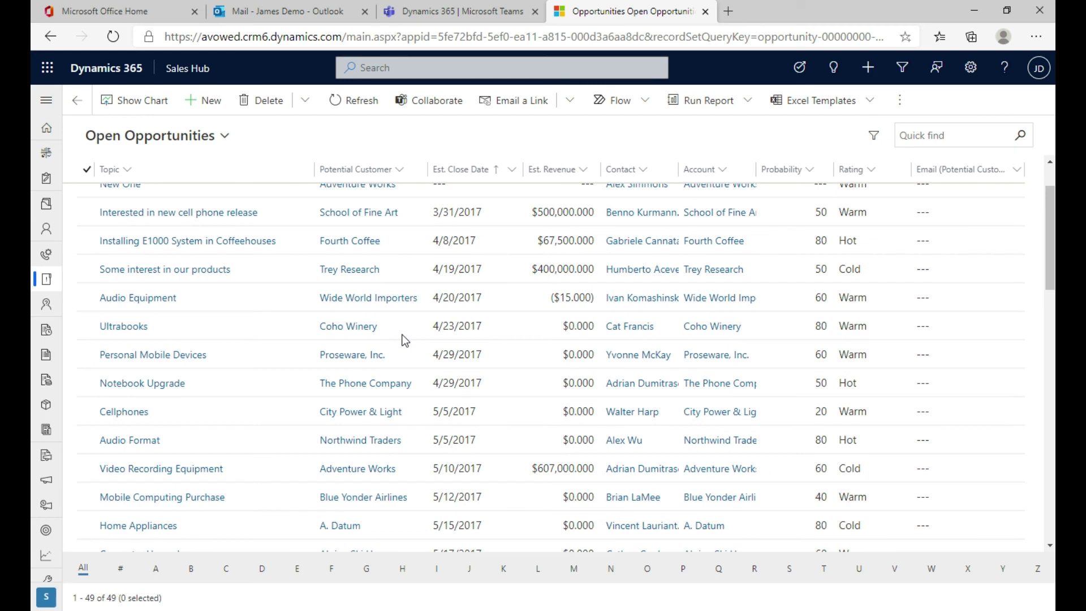
left_click(211, 139)
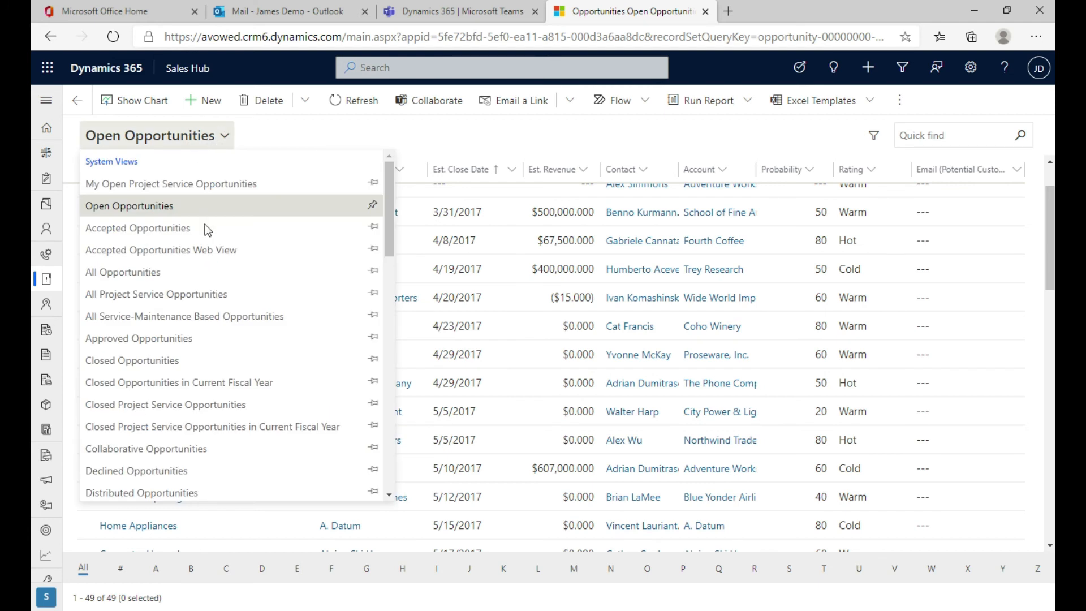
left_click(175, 358)
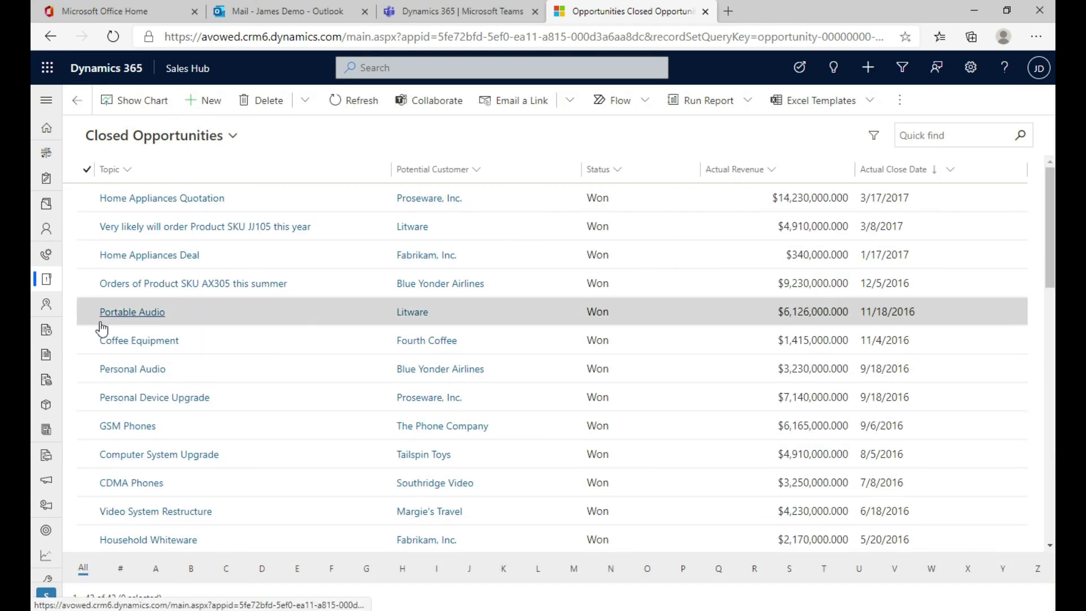
- Expand the site navigation and view the marketing lists and the campaigns list
left_click(44, 107)
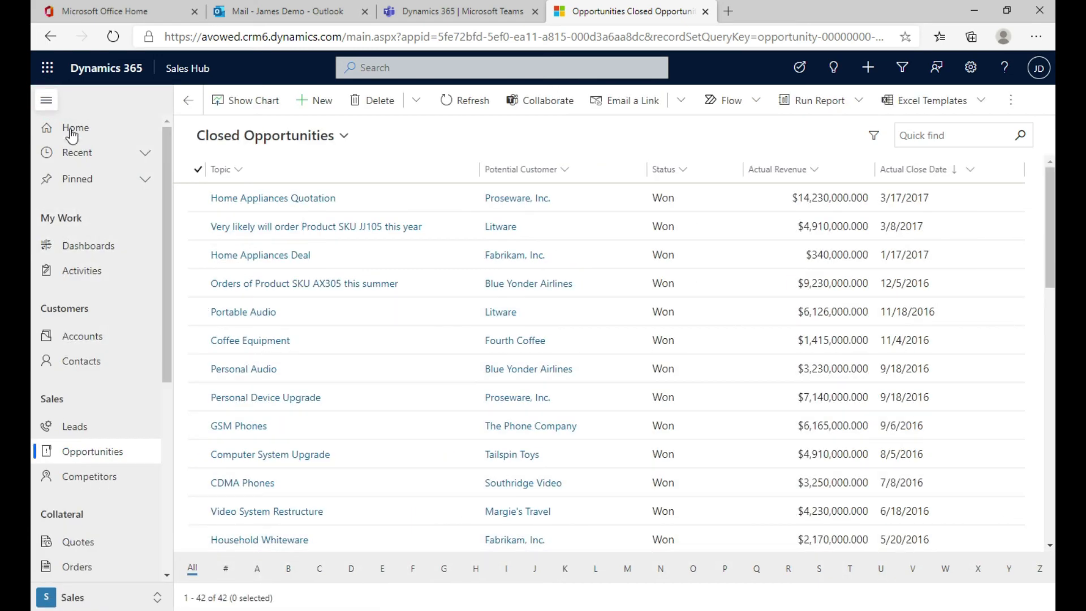
scroll(111, 399, "down", 2)
scroll(113, 399, "down", 5)
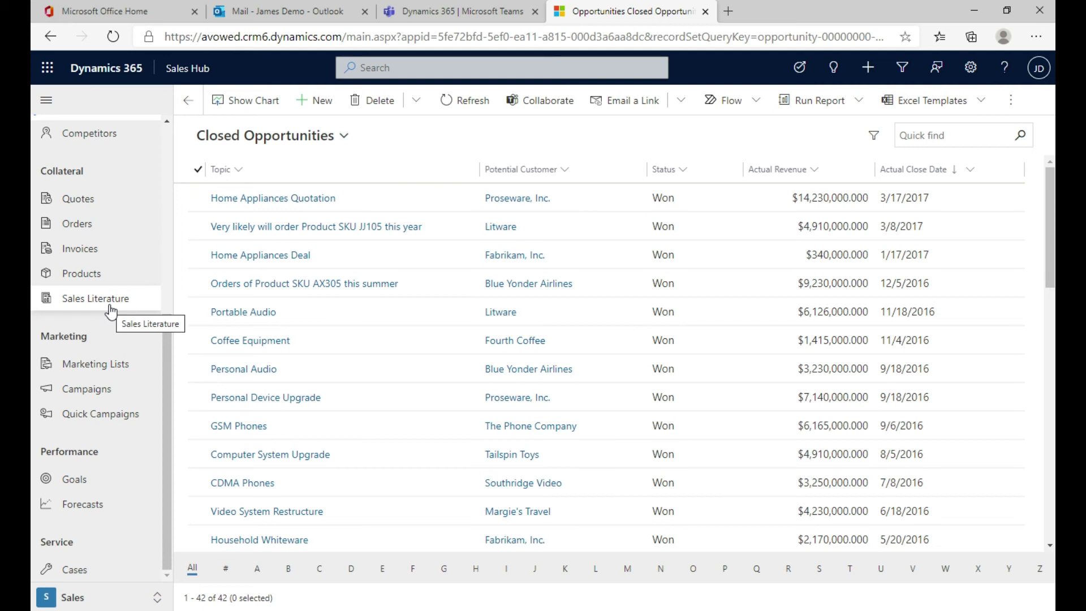
left_click(139, 379)
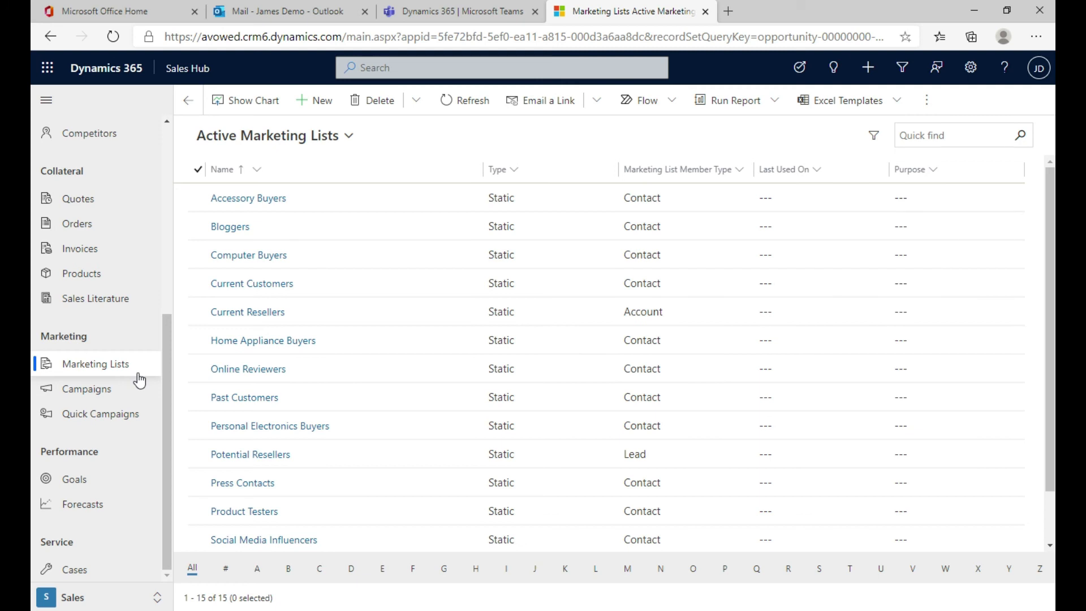
left_click(124, 395)
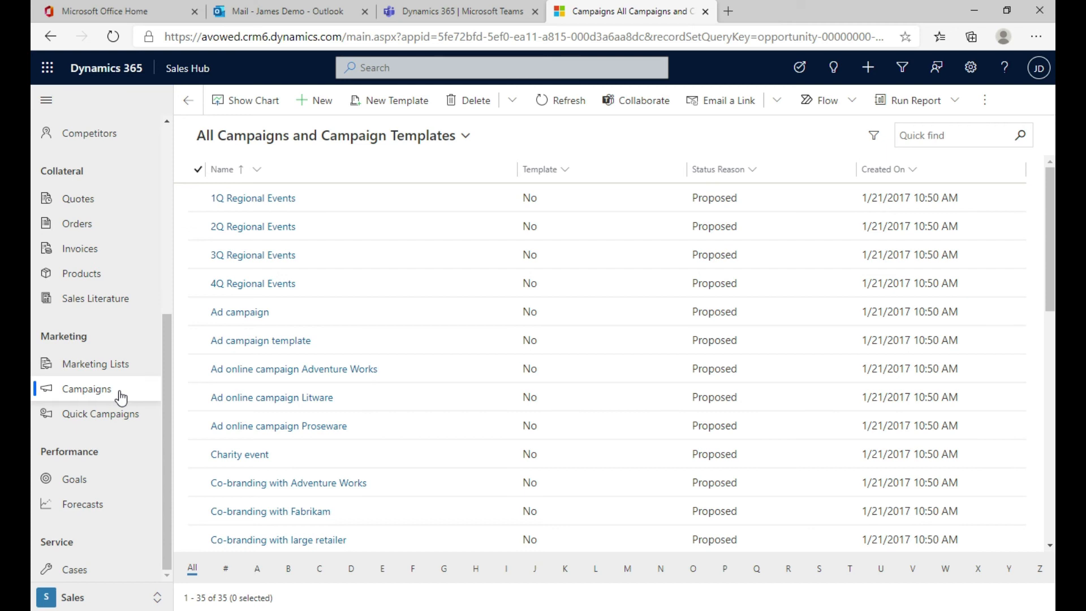
- Open the 1Q Regional Events campaign and add the Accessory Buyers marketing list to it and all undistributed campaign activities
left_click(291, 225)
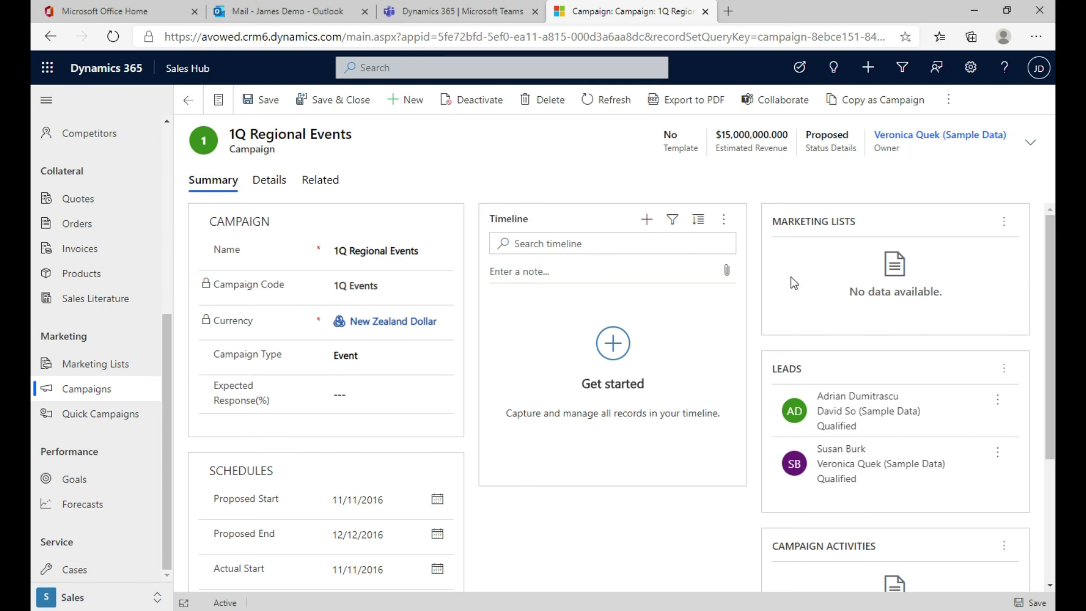
left_click(1005, 229)
left_click(969, 259)
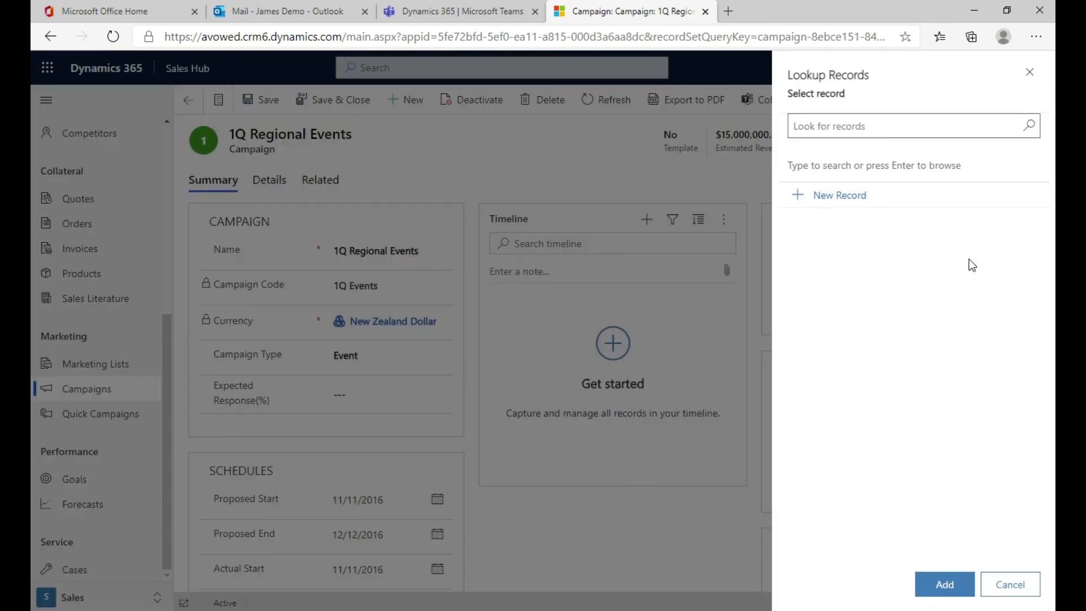
left_click(1029, 127)
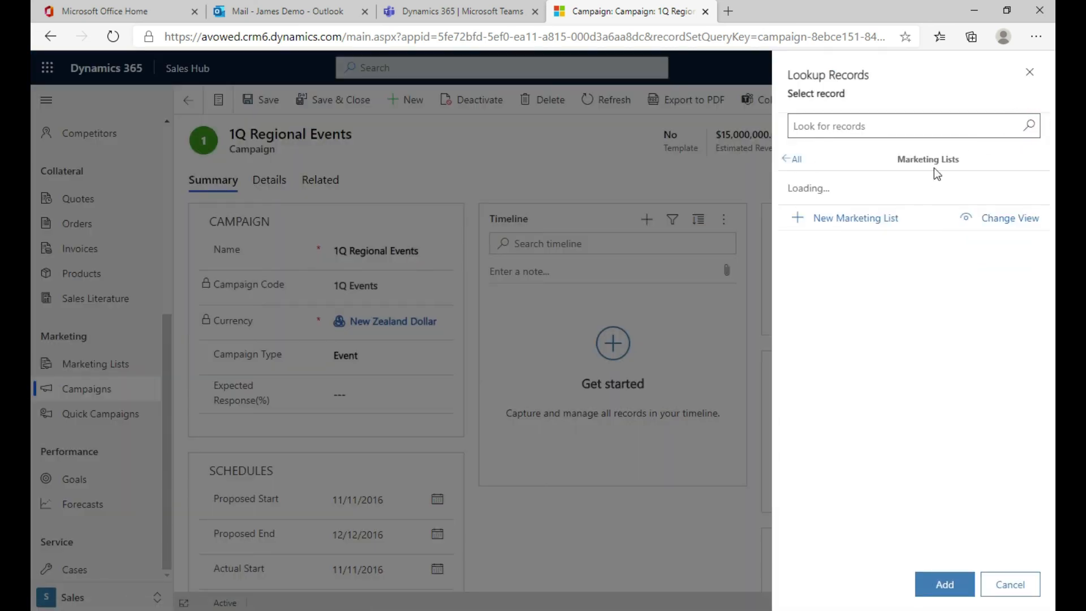
left_click(900, 206)
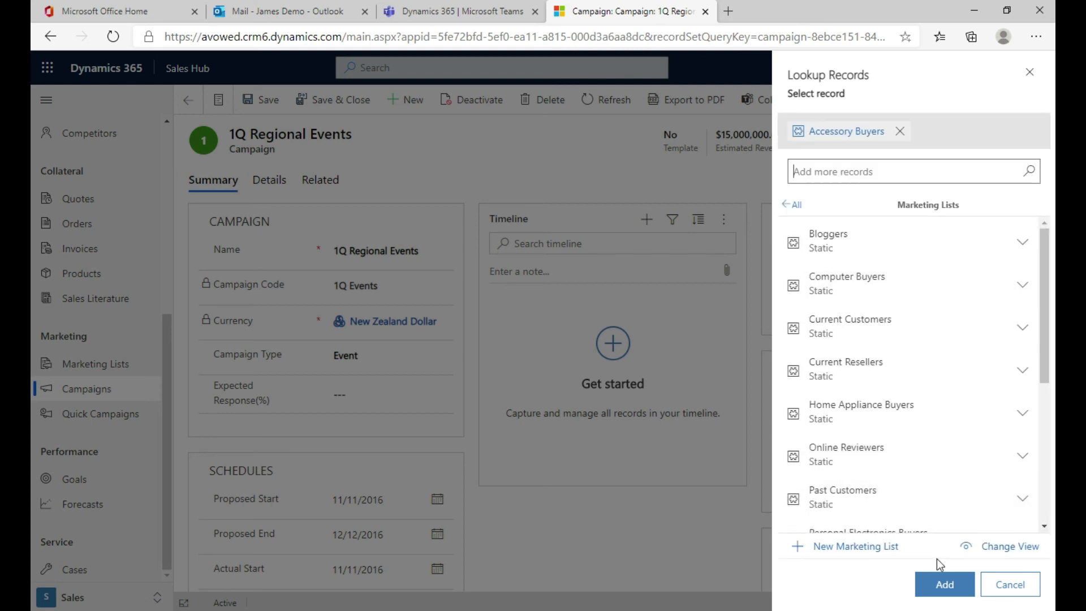
left_click(939, 584)
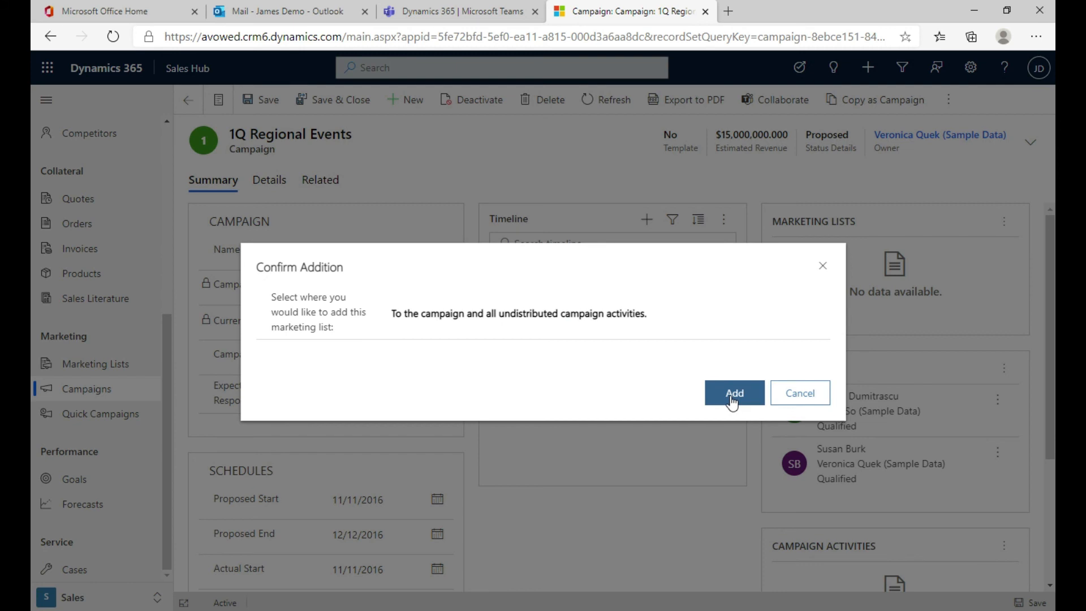
left_click(732, 399)
- Start a new campaign activity for the 1Q Regional Events campaign
scroll(780, 417, "down", 4)
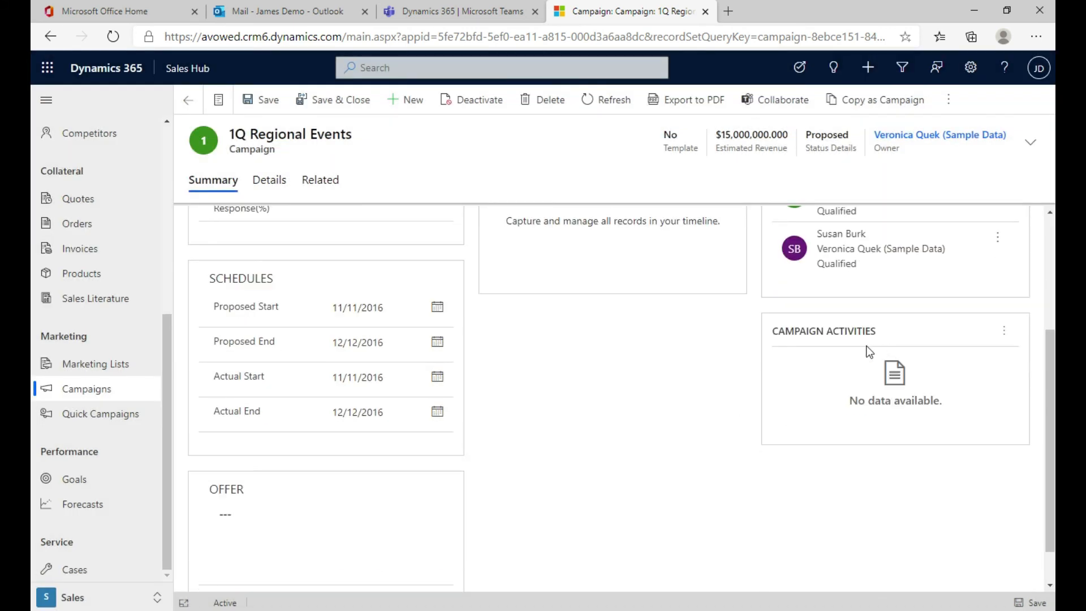
left_click(1004, 333)
left_click(955, 371)
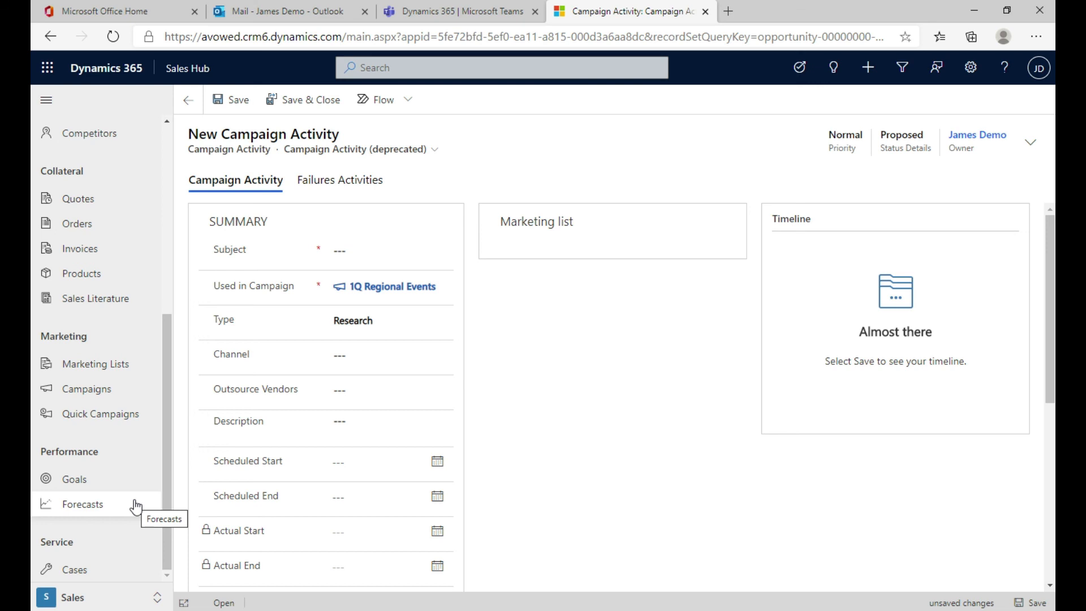
- Discard the unsaved campaign activity and open the service cases list
left_click(87, 570)
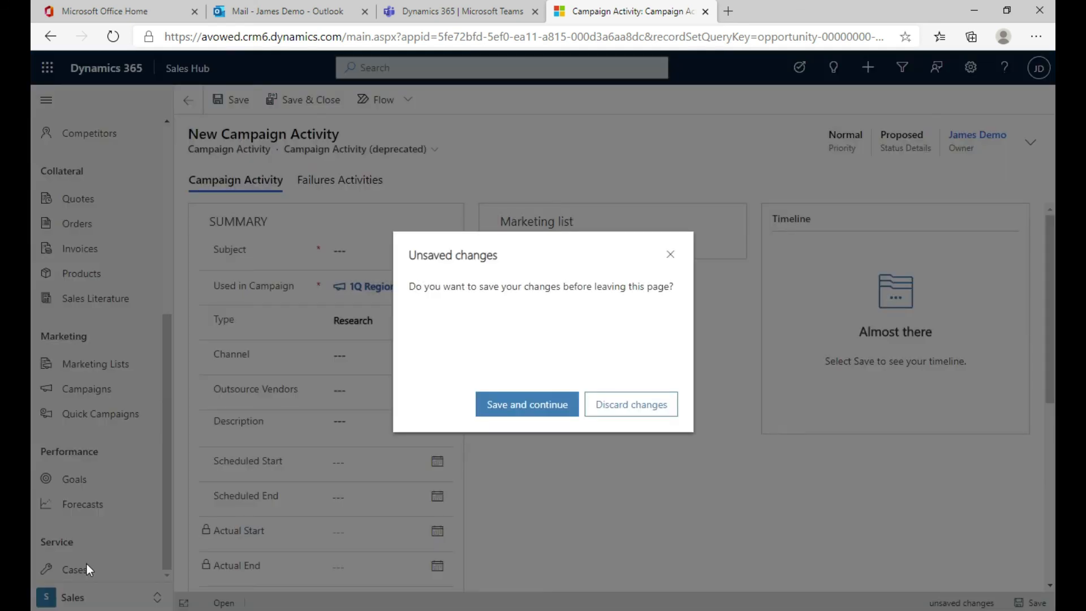
left_click(601, 405)
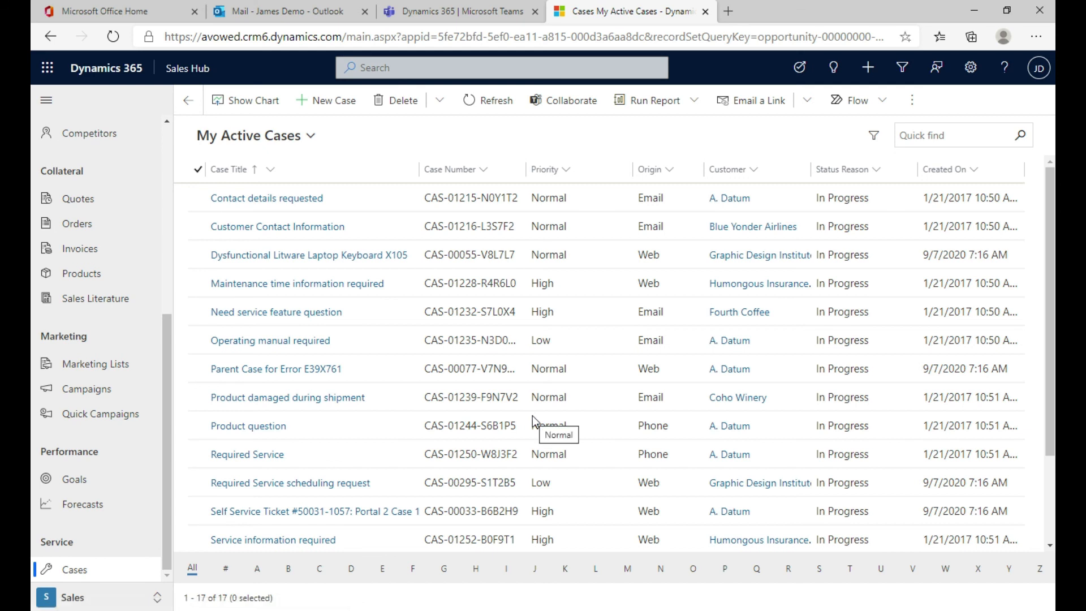
- Open the Blue Yonder Airlines account from the cases list, look through its summary, and view its related cases
left_click(724, 233)
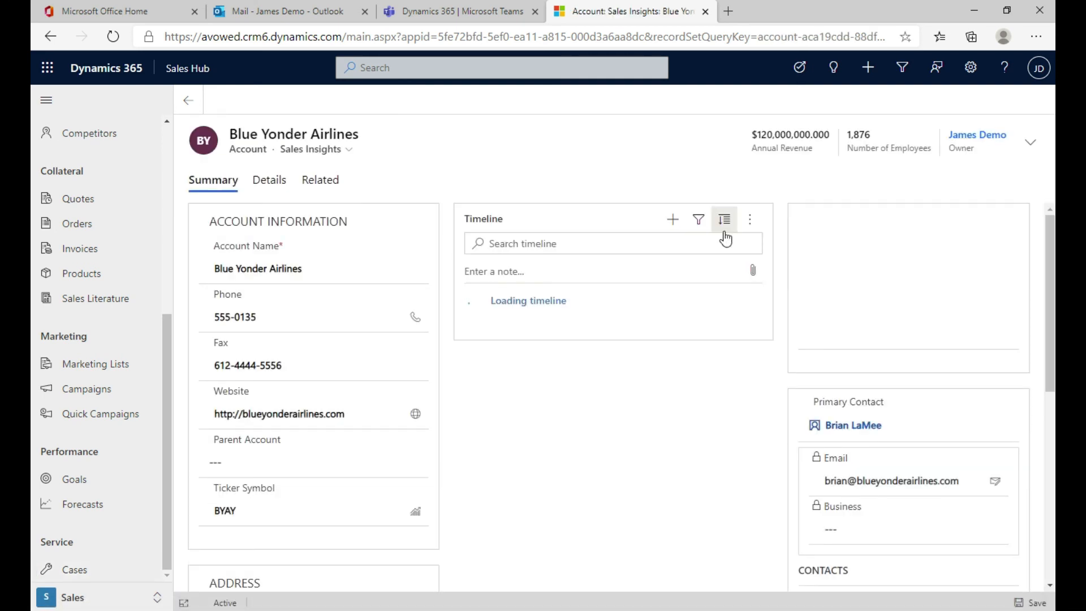
scroll(843, 307, "down", 5)
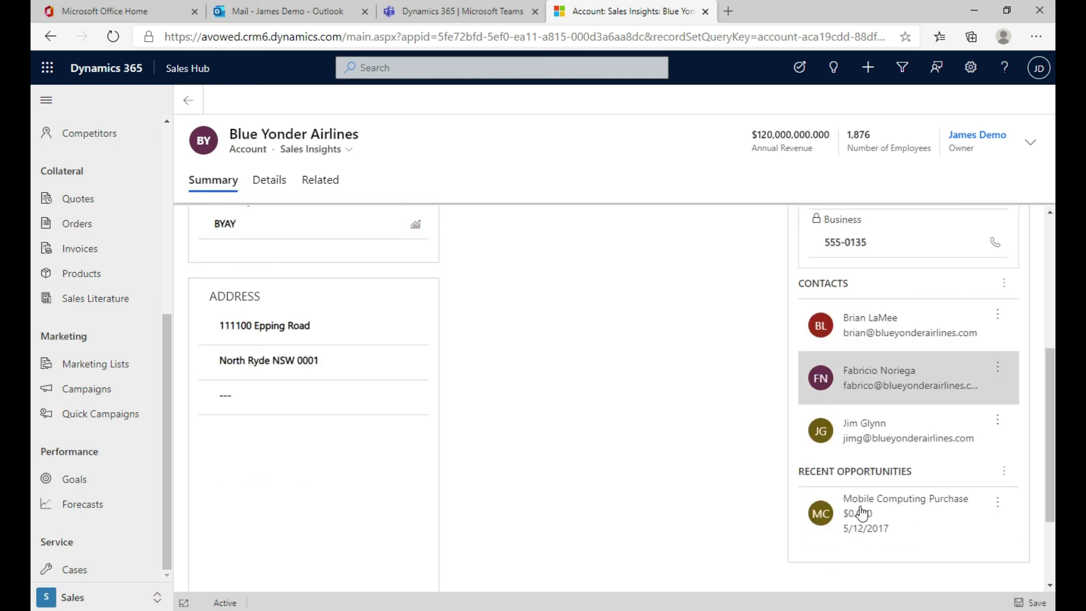
scroll(735, 418, "up", 2)
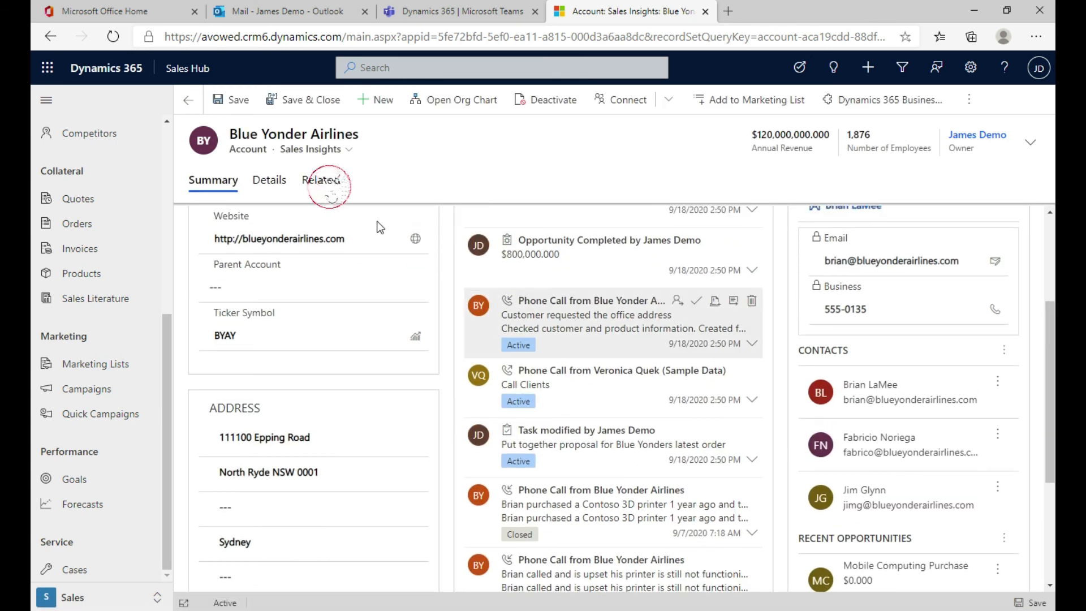
left_click(320, 180)
scroll(433, 261, "down", 3)
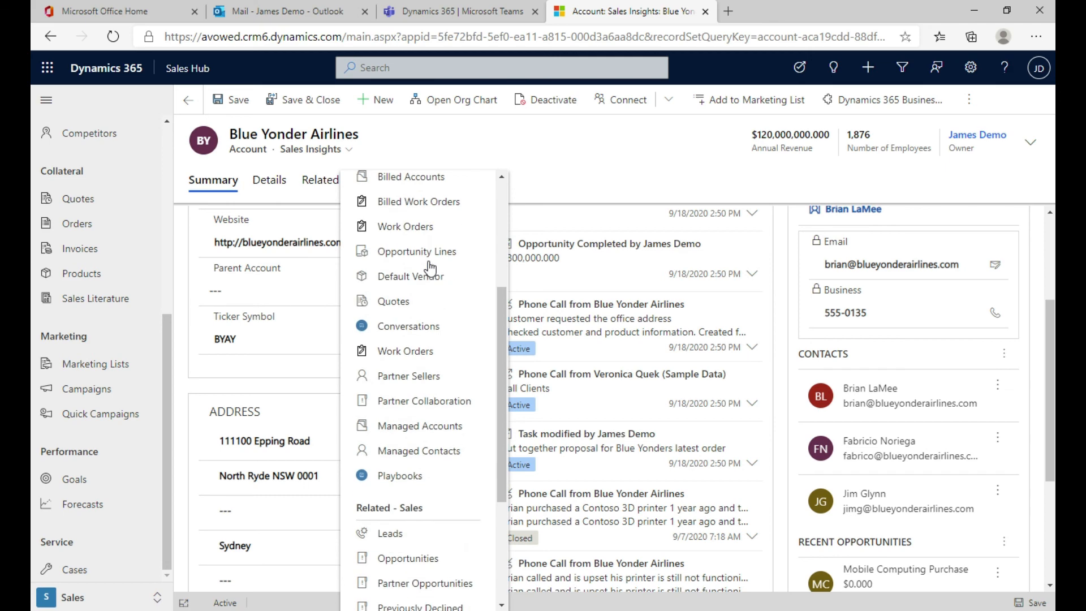
scroll(427, 282, "down", 8)
scroll(450, 396, "down", 8)
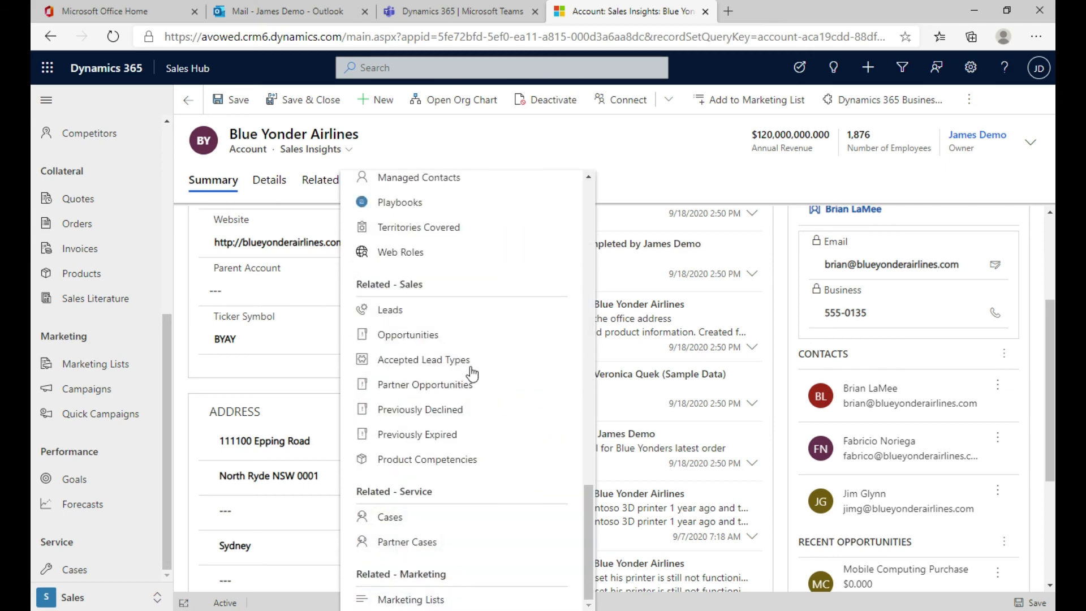
left_click(396, 517)
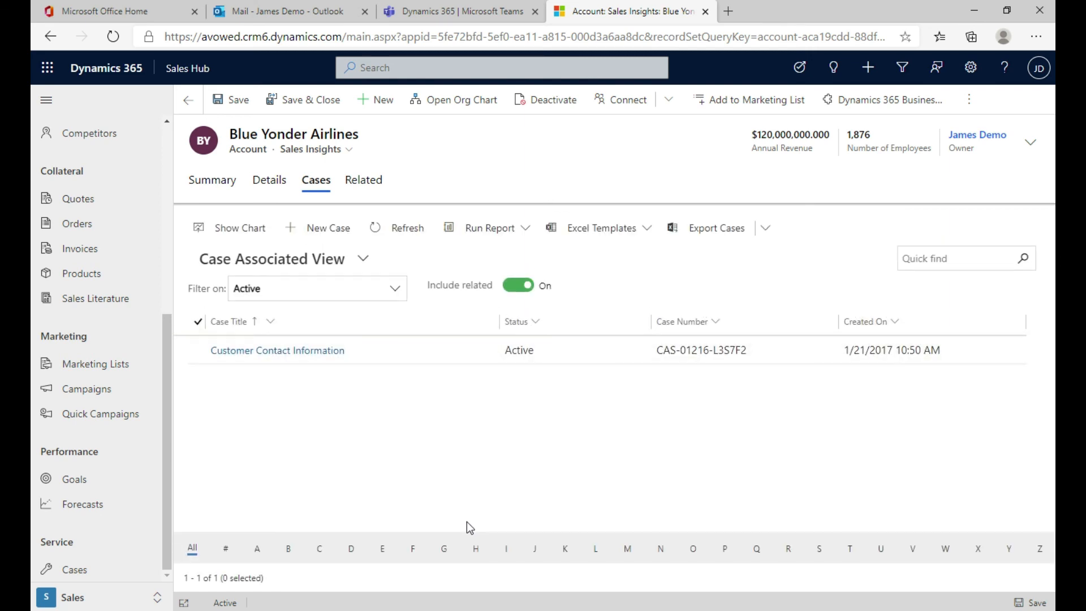
- Open the Customer Contact Information case, dismiss its Research stage details, and collapse the site navigation
double_click(458, 357)
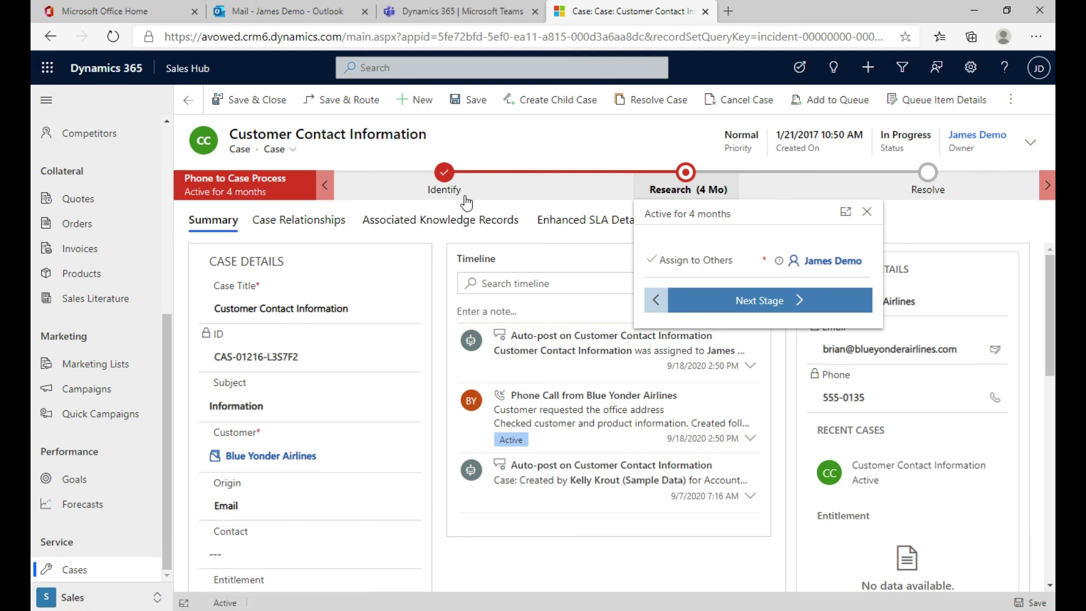
left_click(866, 211)
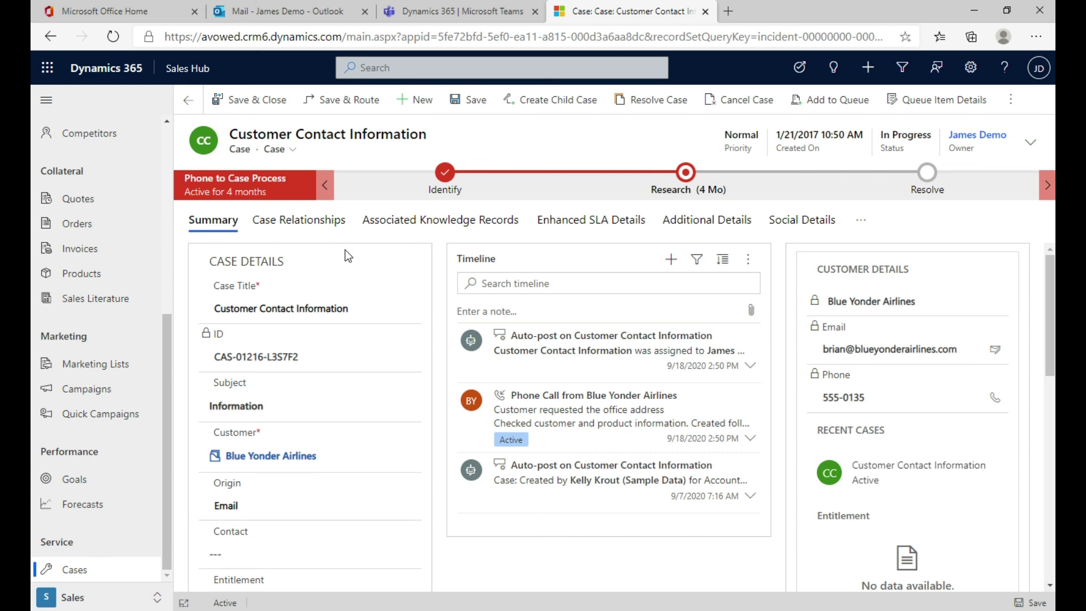
scroll(80, 184, "up", 6)
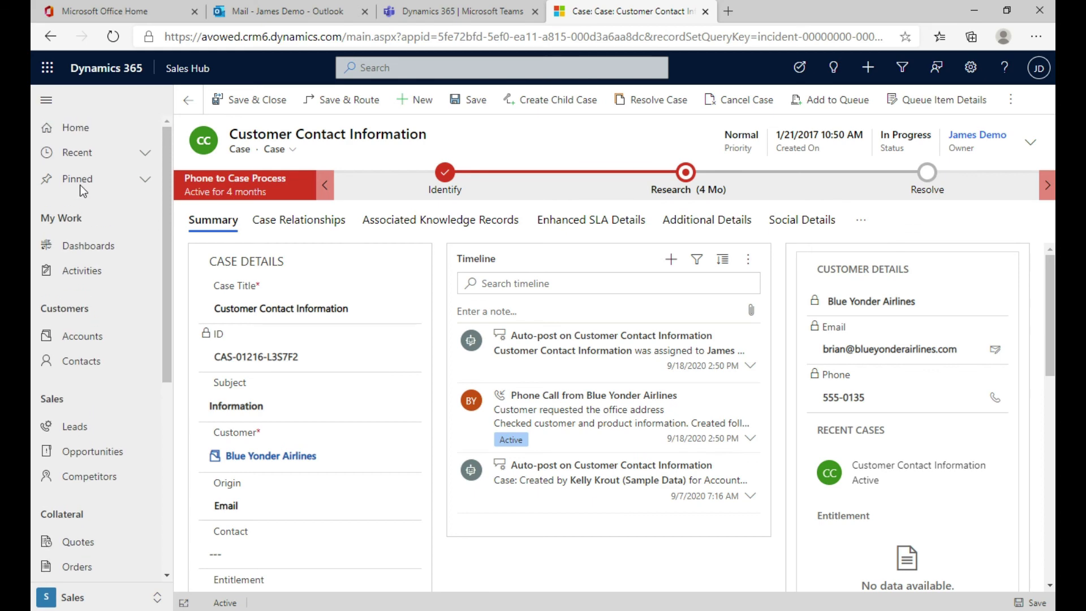
left_click(51, 105)
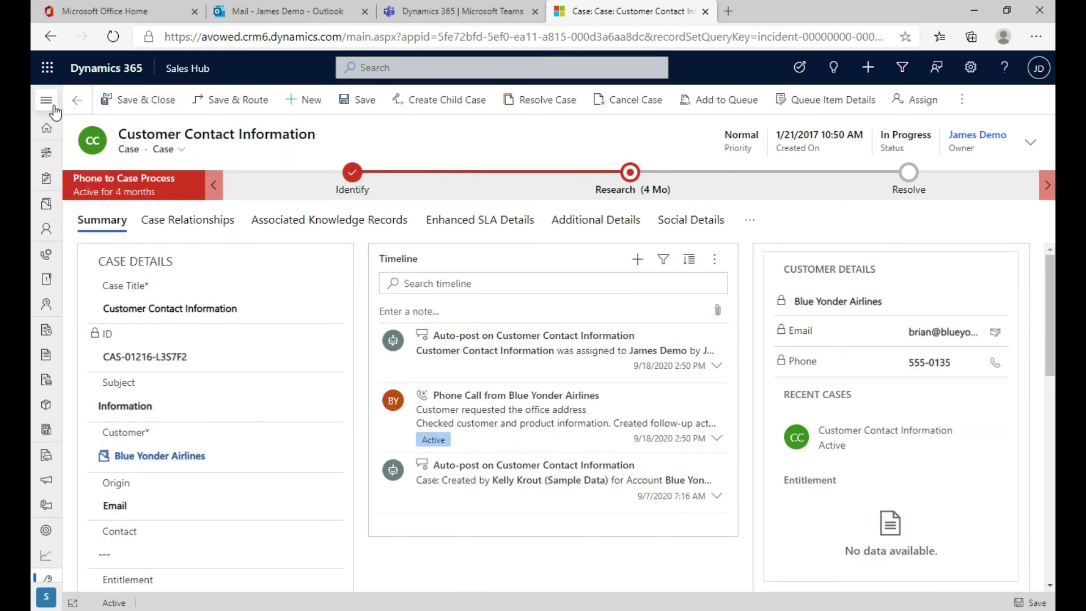
- Search across all Sales Hub records for a contact's first name and open the full results
left_click(414, 68)
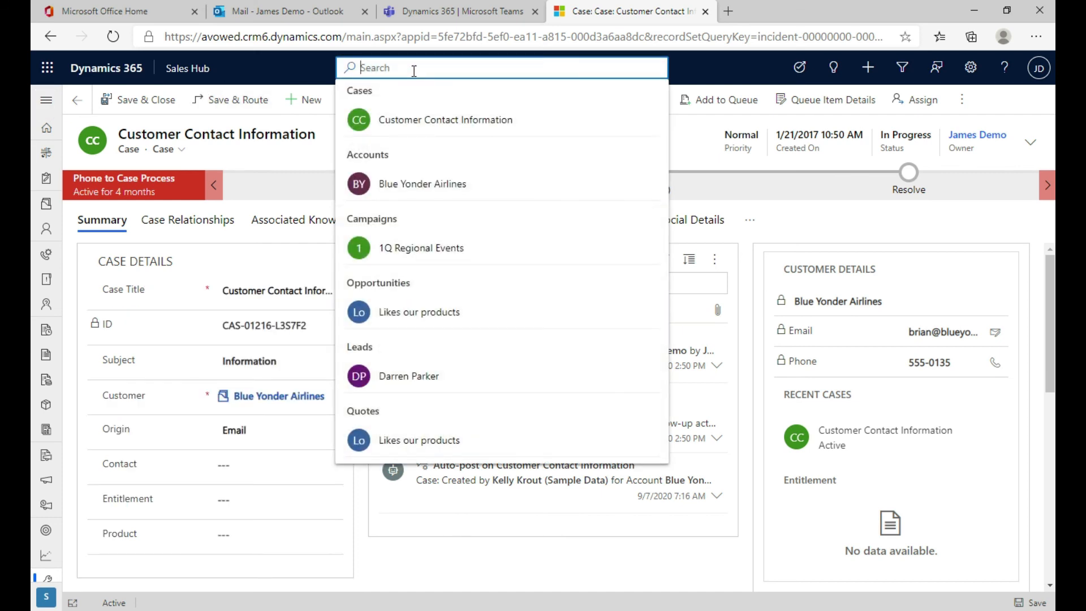
type("jim")
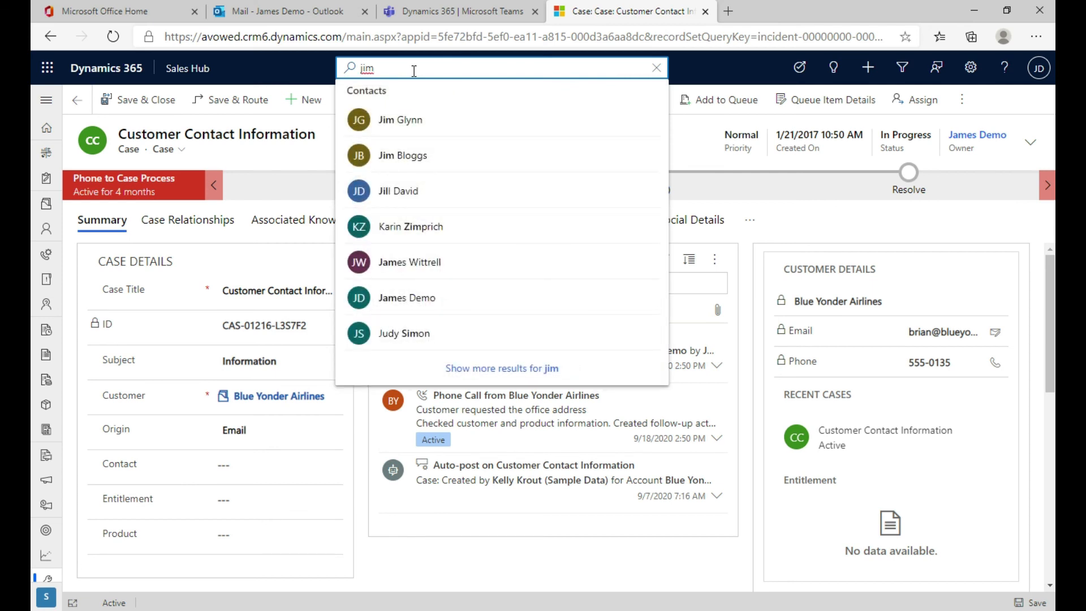
key("Return")
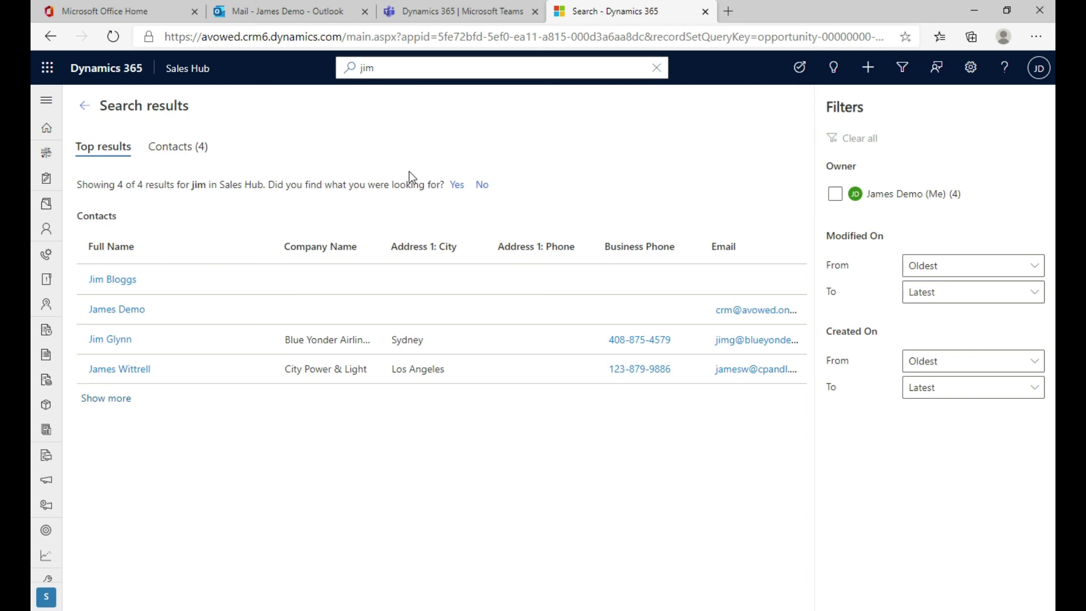
- Search across all records for "blue" and show only the matching tasks
left_click(395, 68)
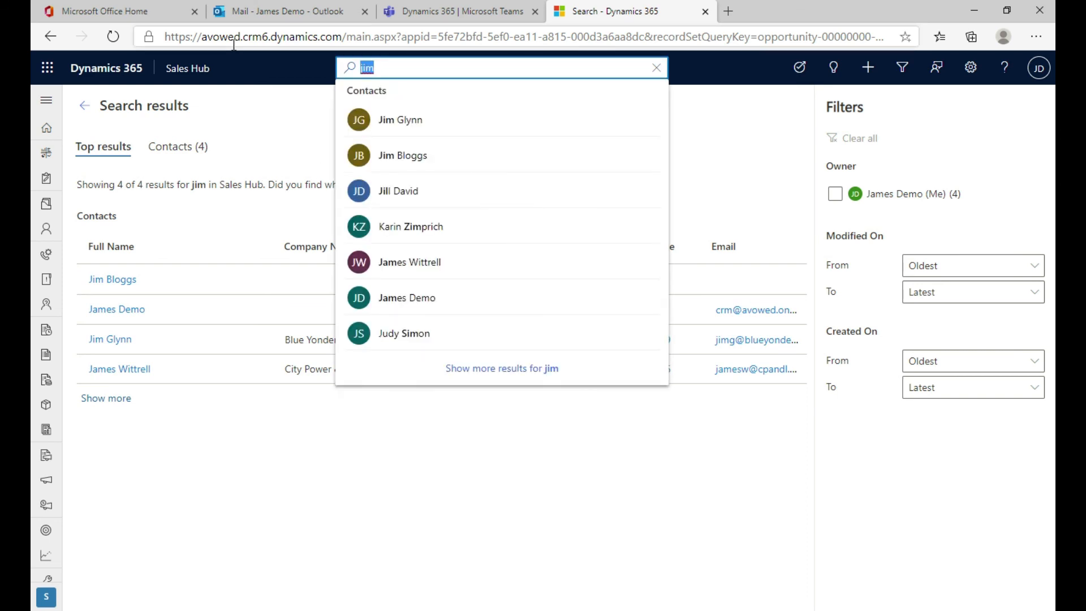
type("blue")
key("Return")
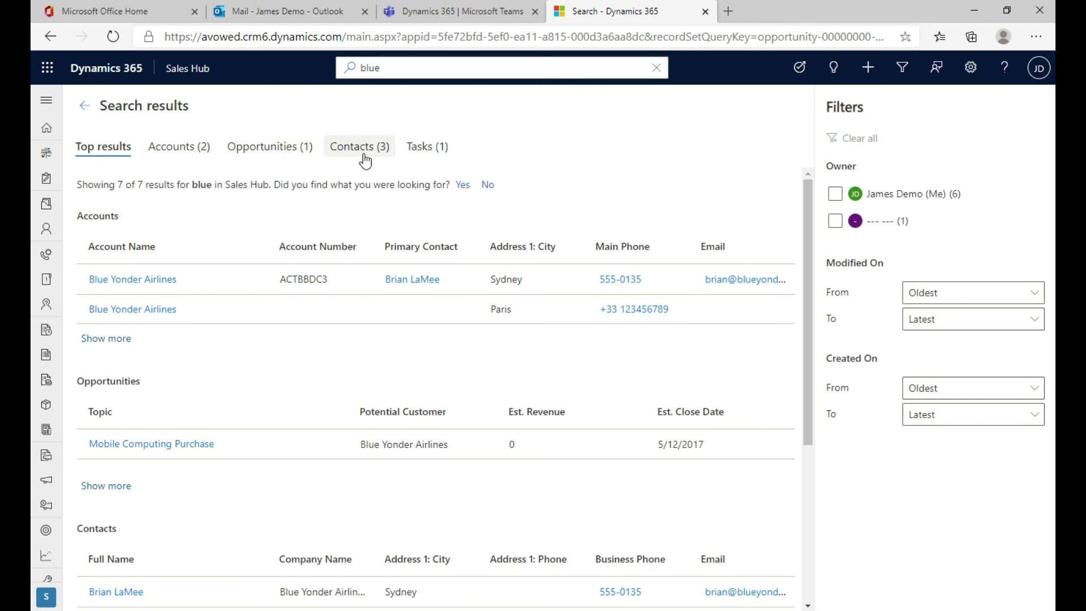
left_click(431, 152)
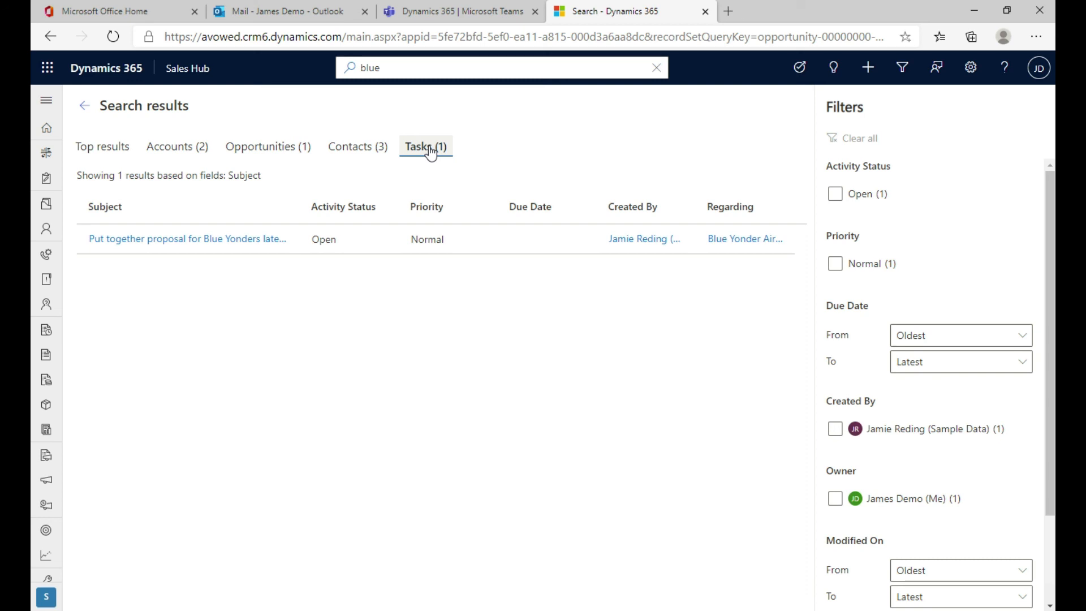
- Bring up the quick-create form for a new task activity, and discard it without saving
left_click(867, 68)
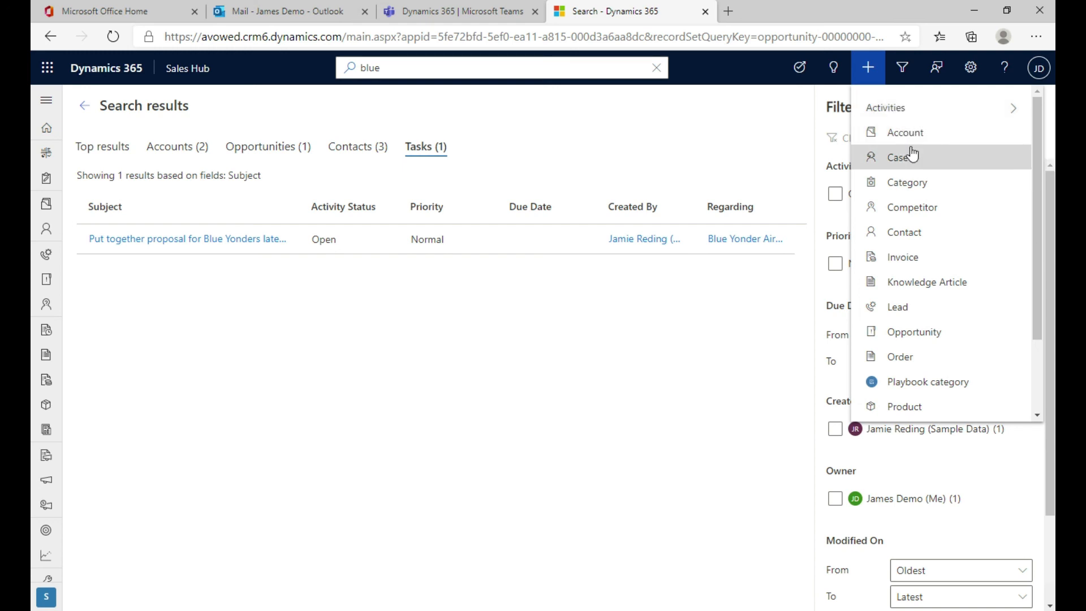
left_click(921, 108)
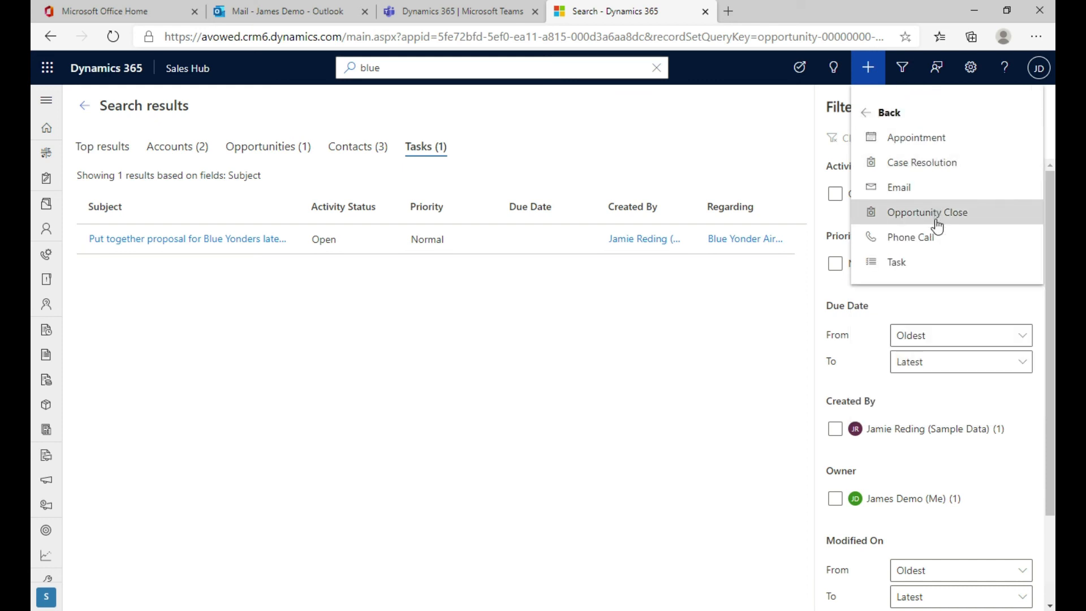
left_click(928, 274)
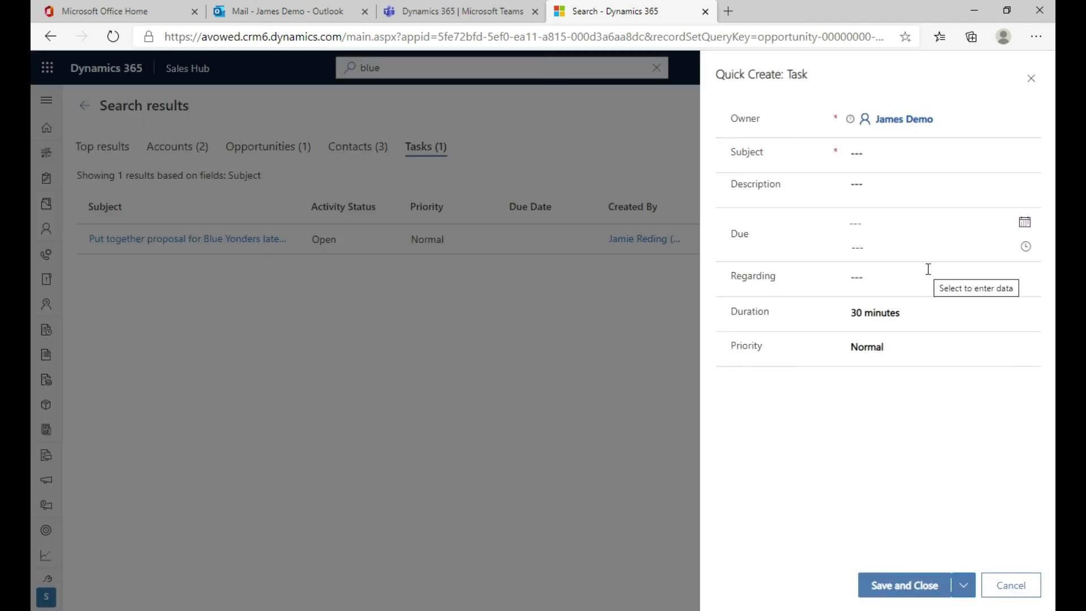
left_click(1029, 78)
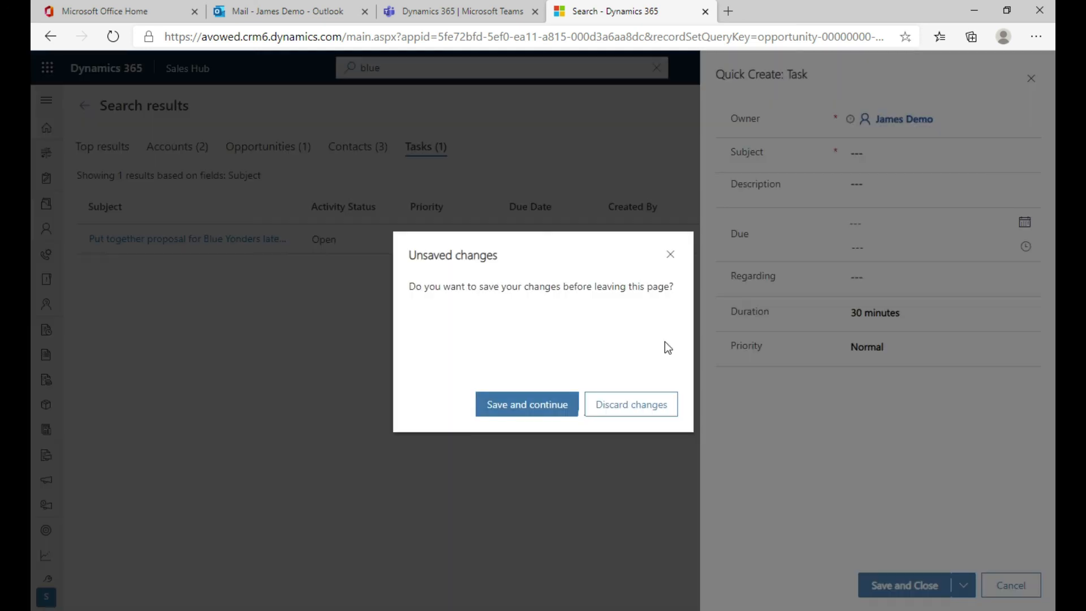
left_click(593, 406)
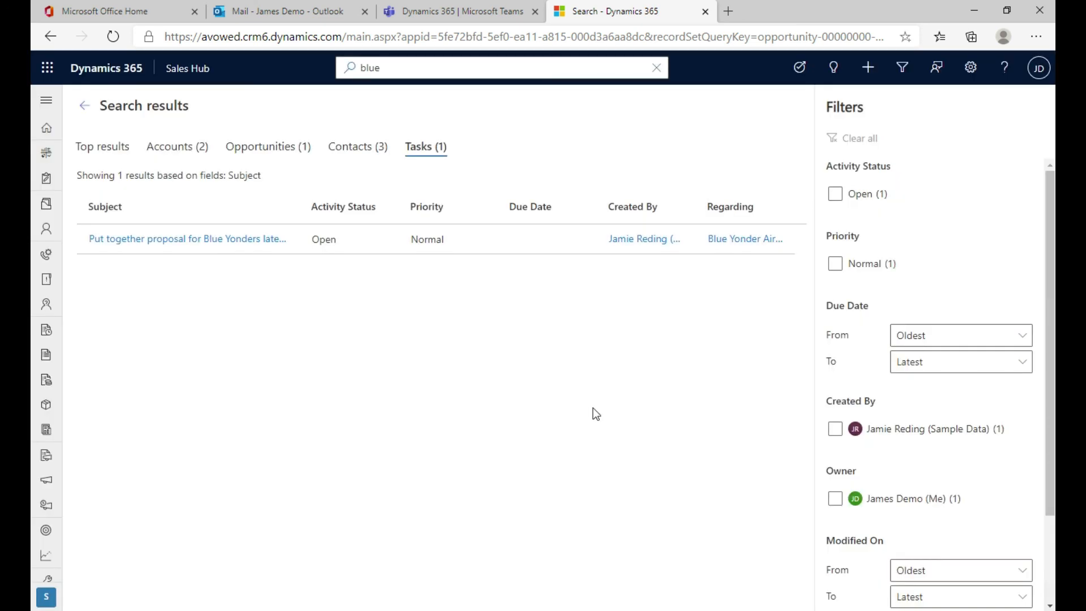
- Open the Sales Activity Social Dashboard, look at the types of new dashboard on offer, and dismiss the choices
left_click(48, 135)
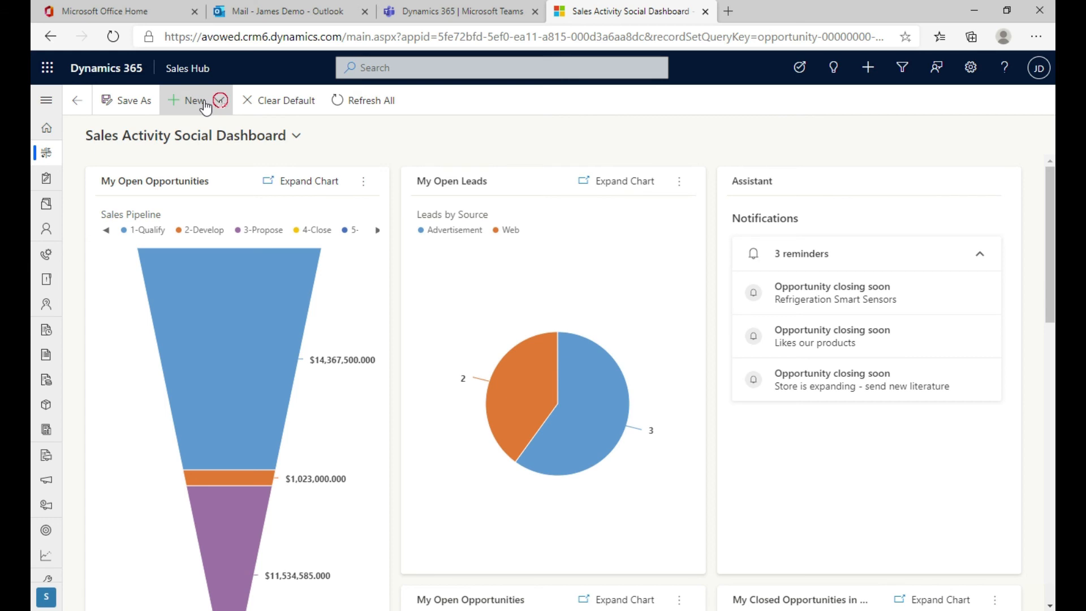
left_click(205, 107)
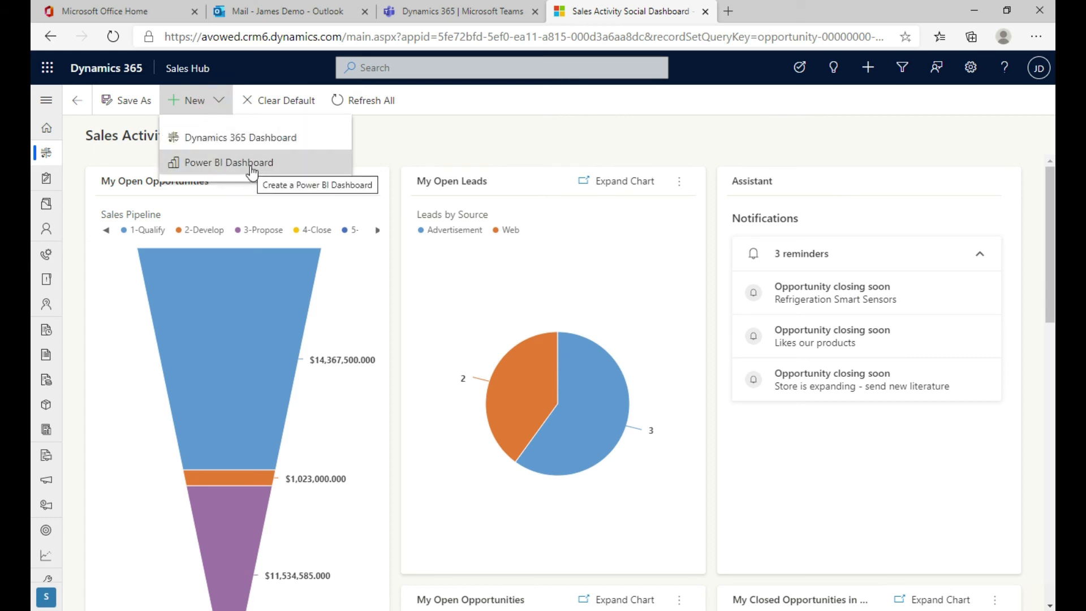
left_click(419, 160)
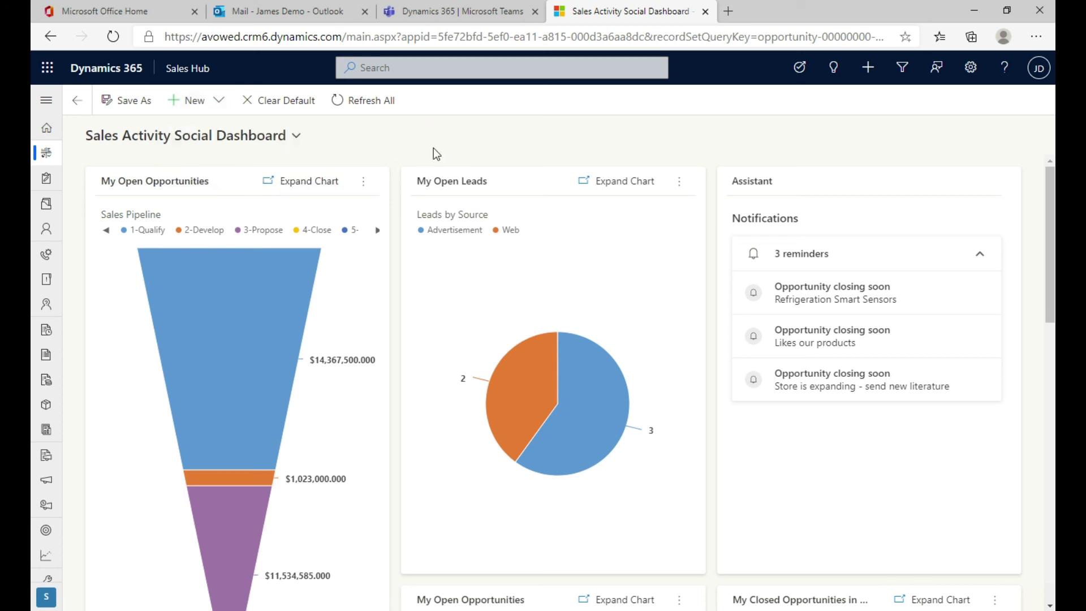